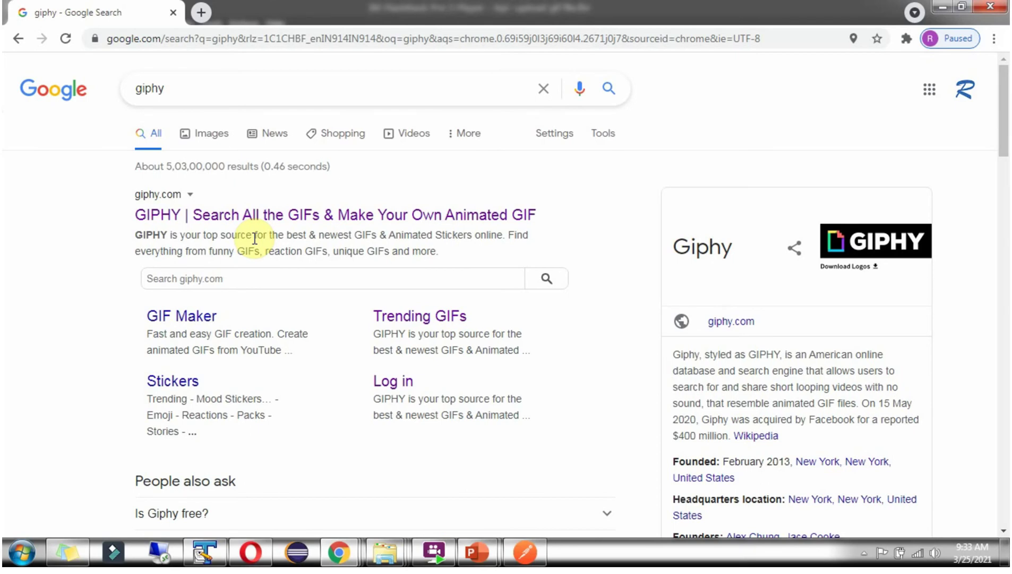
Open the GIPHY search result in a new tab and switch to it
right_click(305, 217)
left_click(334, 227)
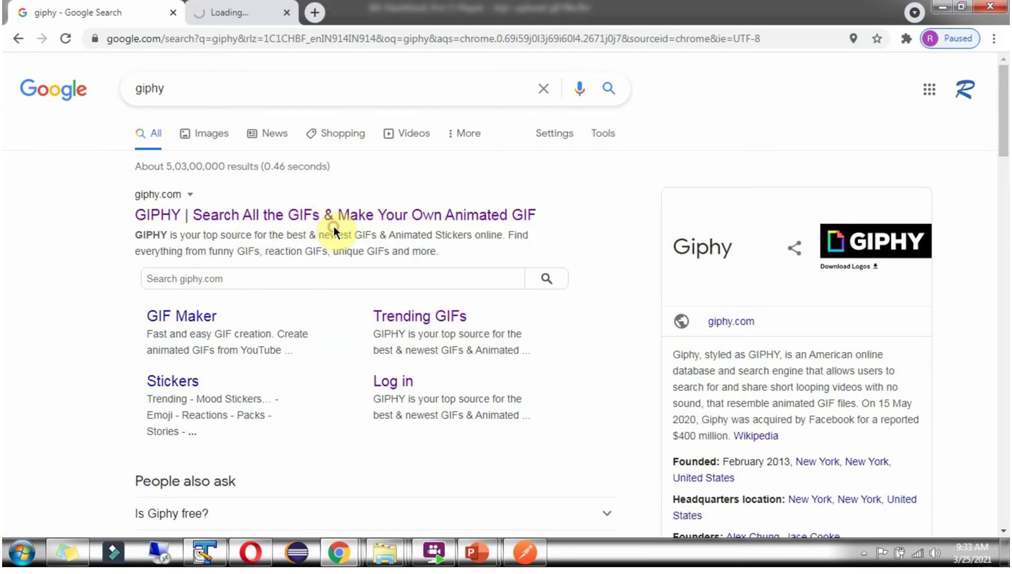
left_click(247, 8)
Log in to GIPHY with Facebook, then go back to the Google results tab
left_click(841, 84)
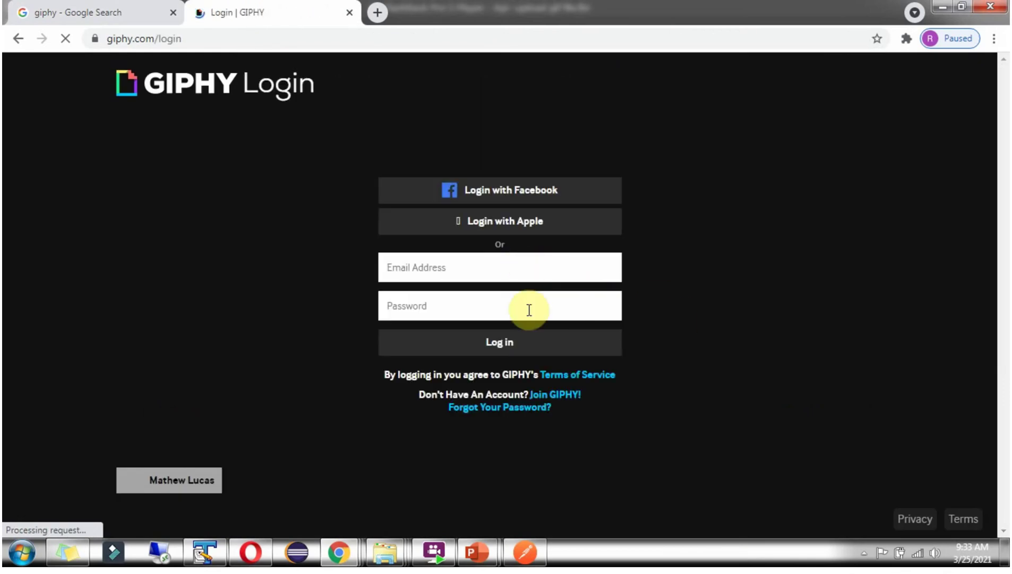
left_click(522, 199)
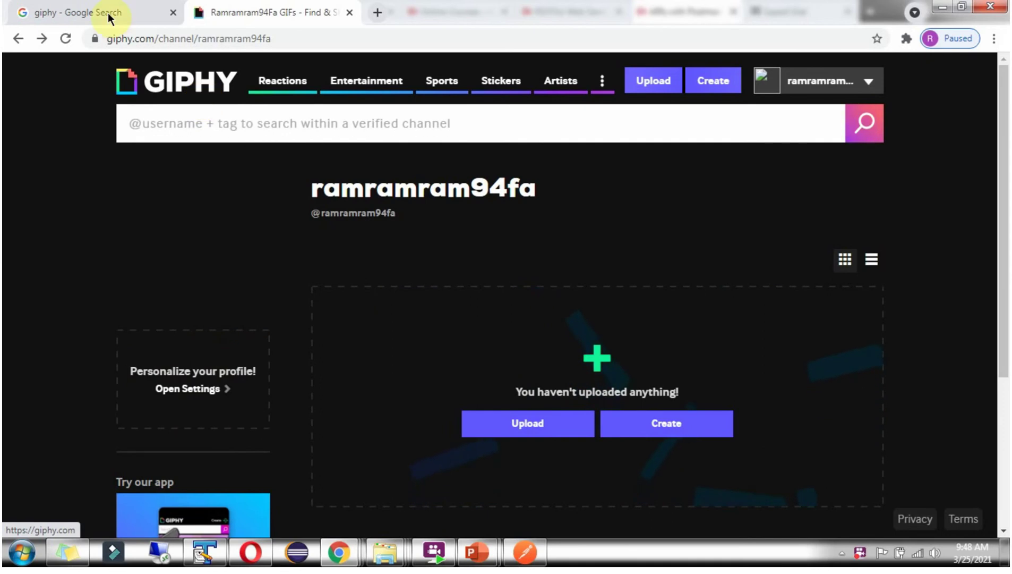
key("ctrl+shift+Tab")
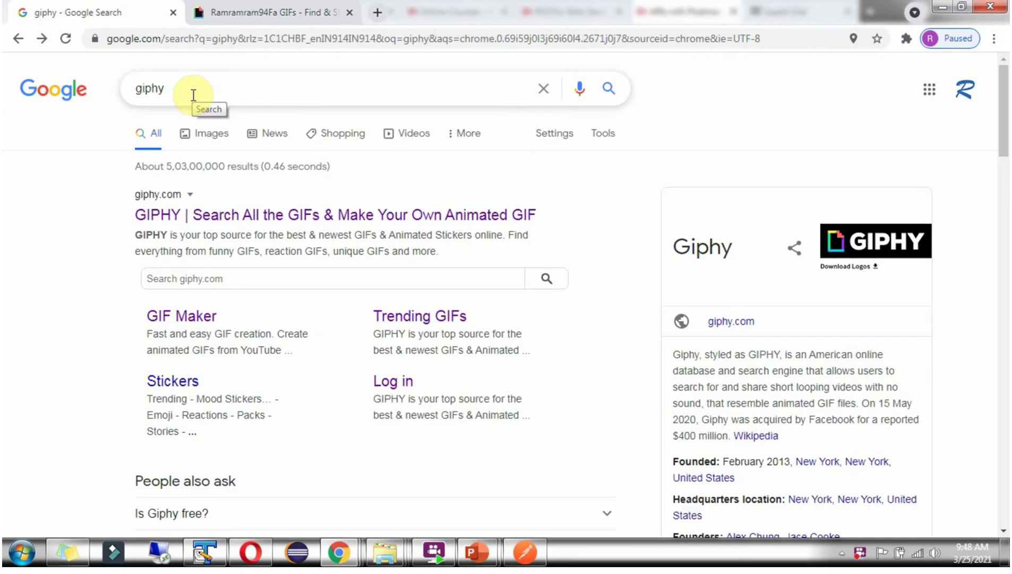
Search Google for 'giphy api' and open GIPHY Developers in a new tab
left_click(193, 95)
type("api")
key("Return")
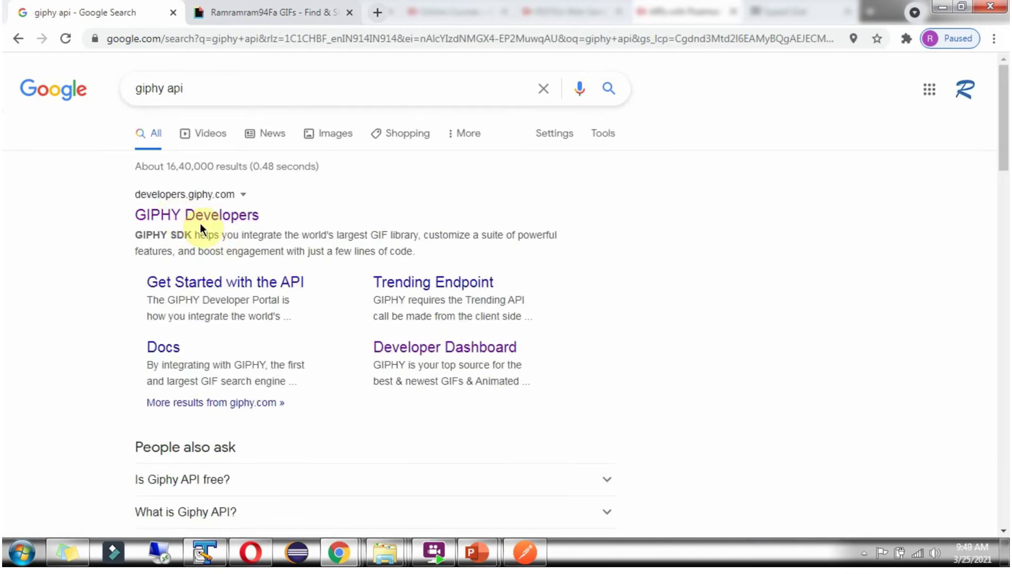
right_click(241, 220)
left_click(270, 232)
left_click(249, 12)
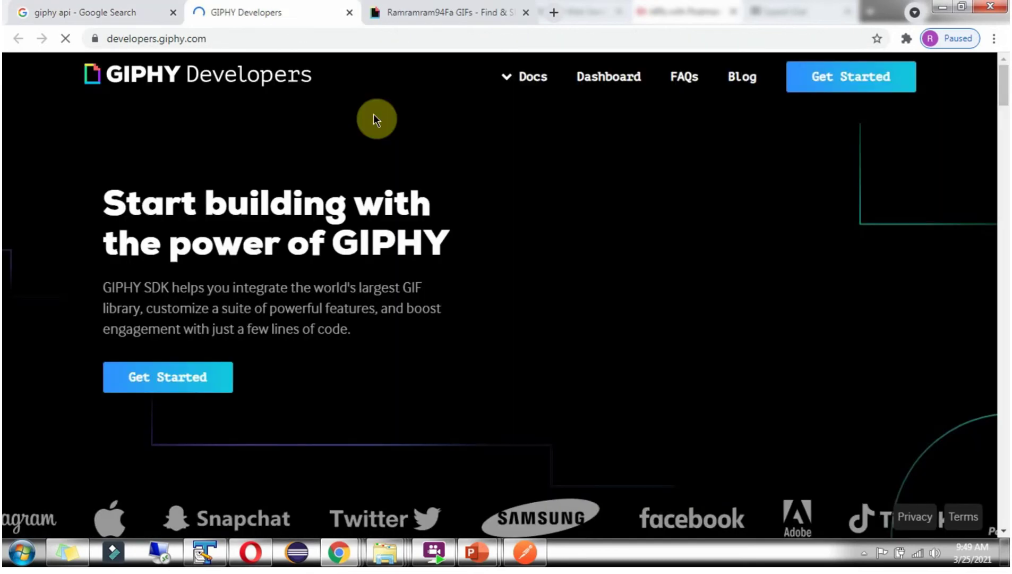
From the Dashboard, start a new app with the API option selected and continue to details
left_click(596, 79)
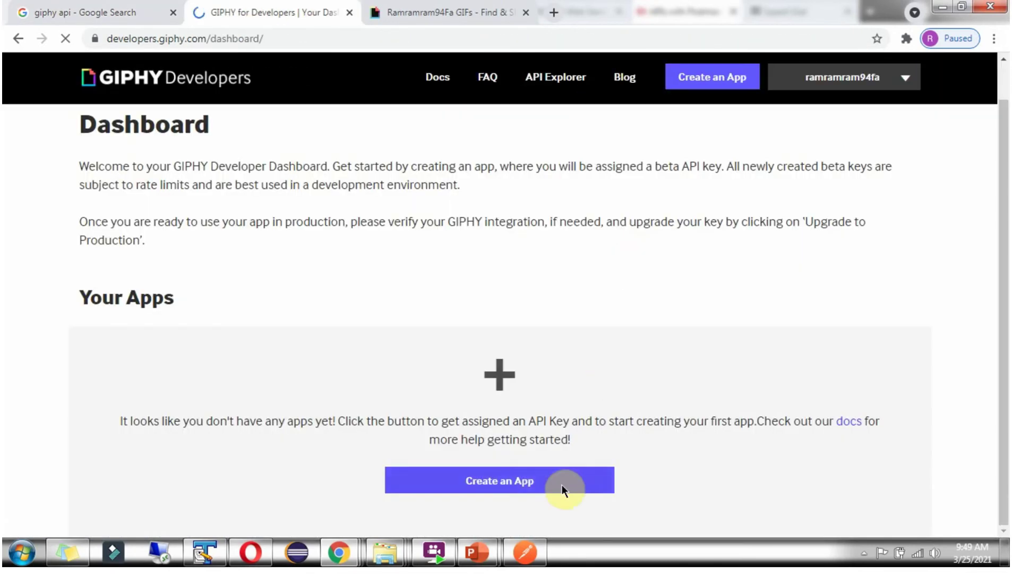
left_click(518, 480)
scroll(504, 229, "down", 4)
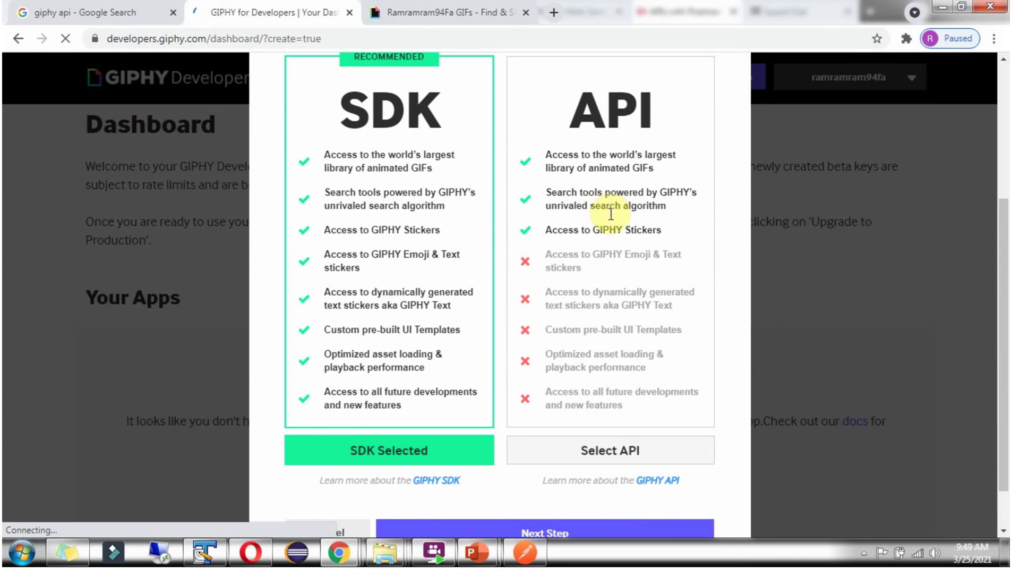
left_click(621, 446)
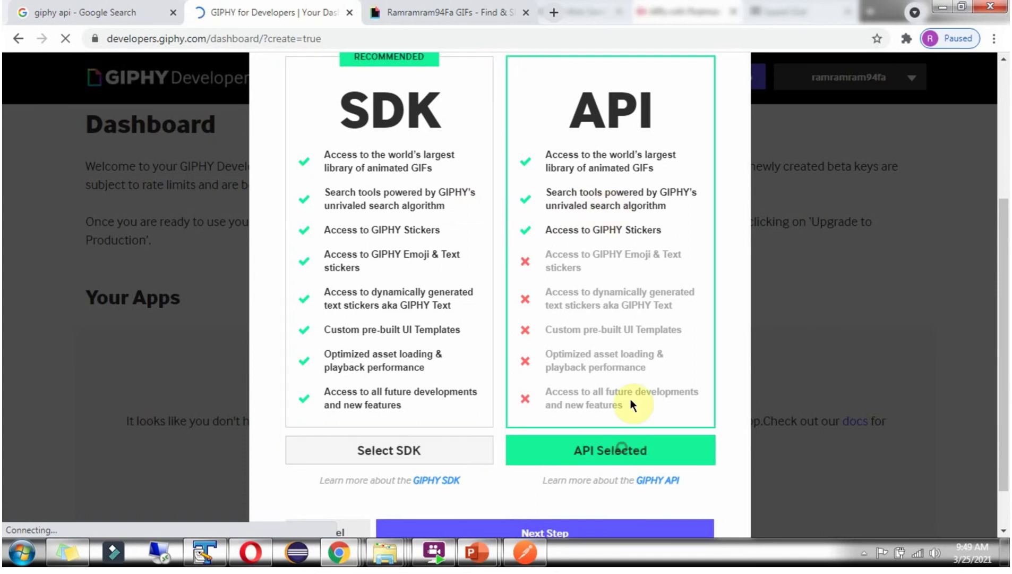
scroll(616, 324, "down", 1)
left_click(555, 480)
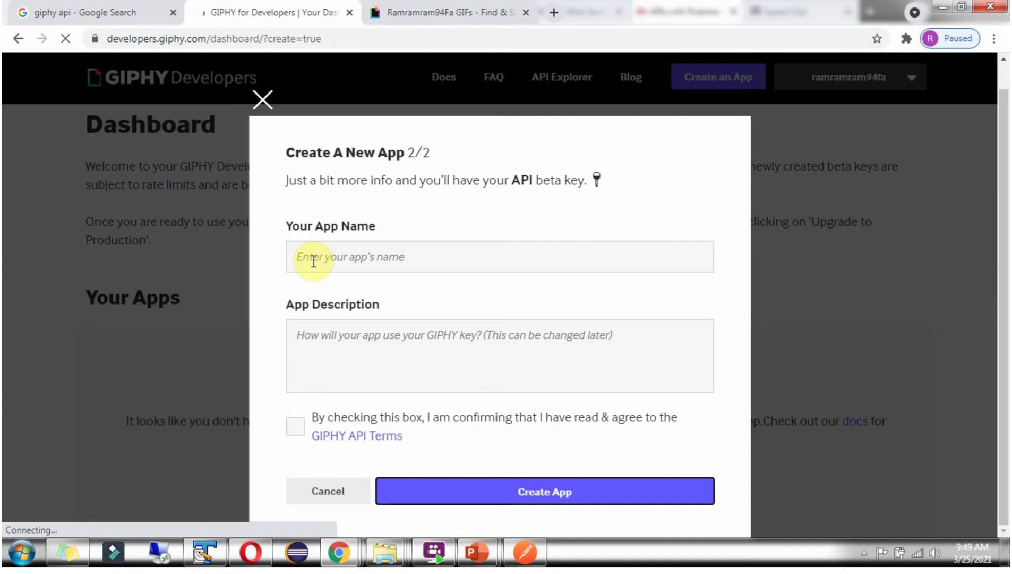
Name the app 'Postman' and copy that name
left_click(313, 260)
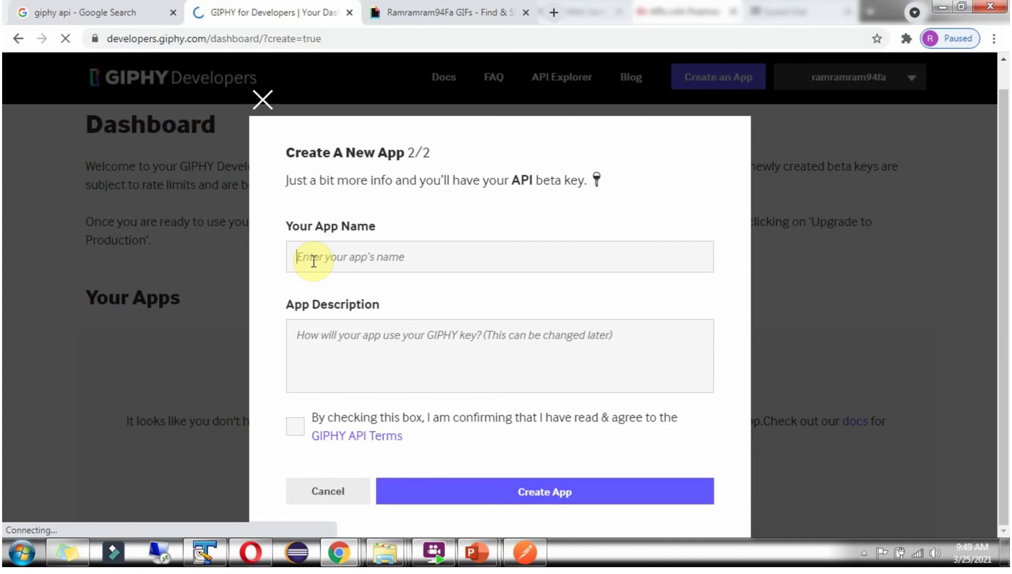
type("Postman")
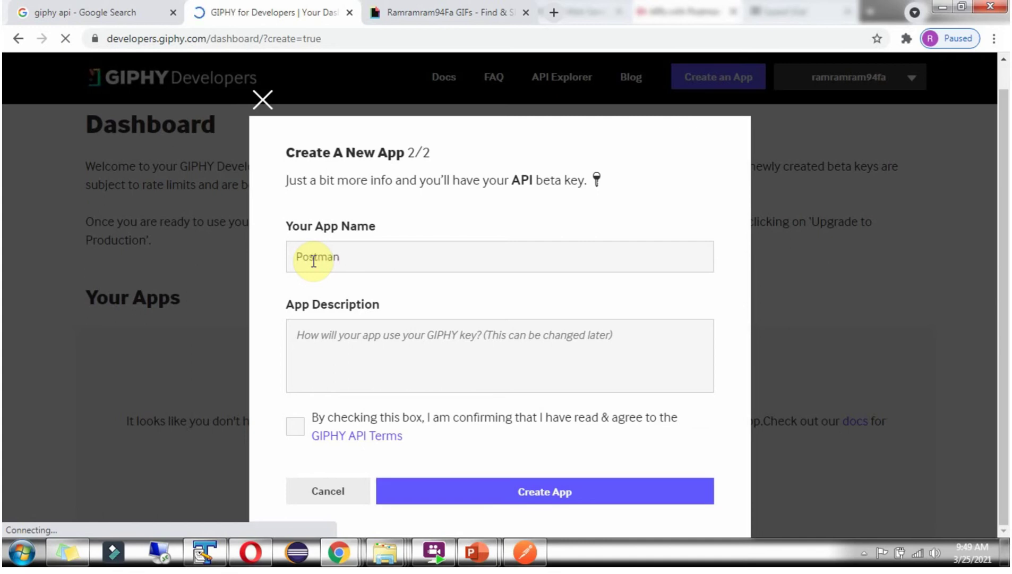
left_click_drag(348, 257, 298, 256)
right_click(317, 254)
left_click(362, 283)
Set the description to 'Postman testing', accept the API terms, and create the app
left_click(363, 340)
right_click(364, 340)
left_click(405, 228)
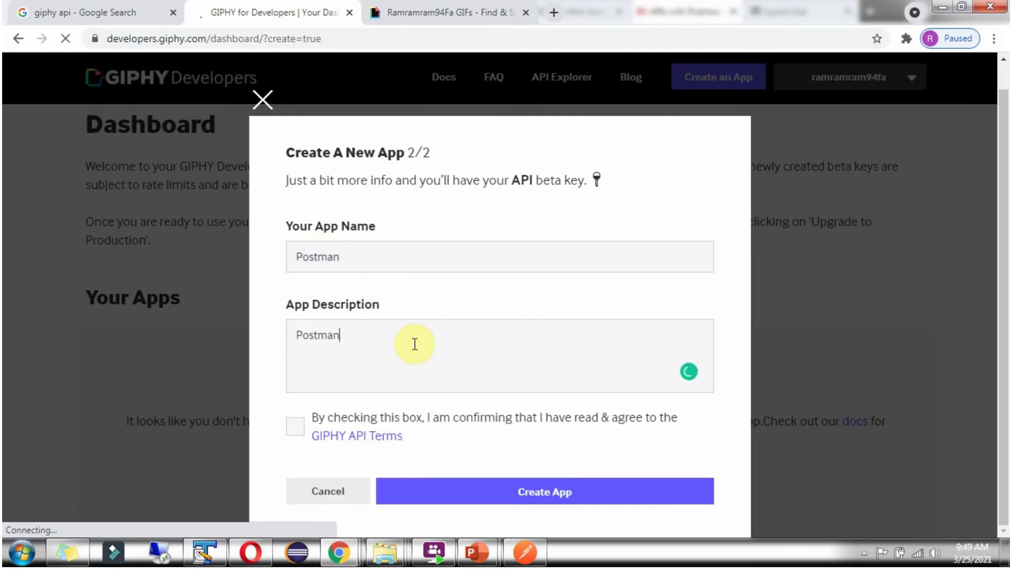
type("testing")
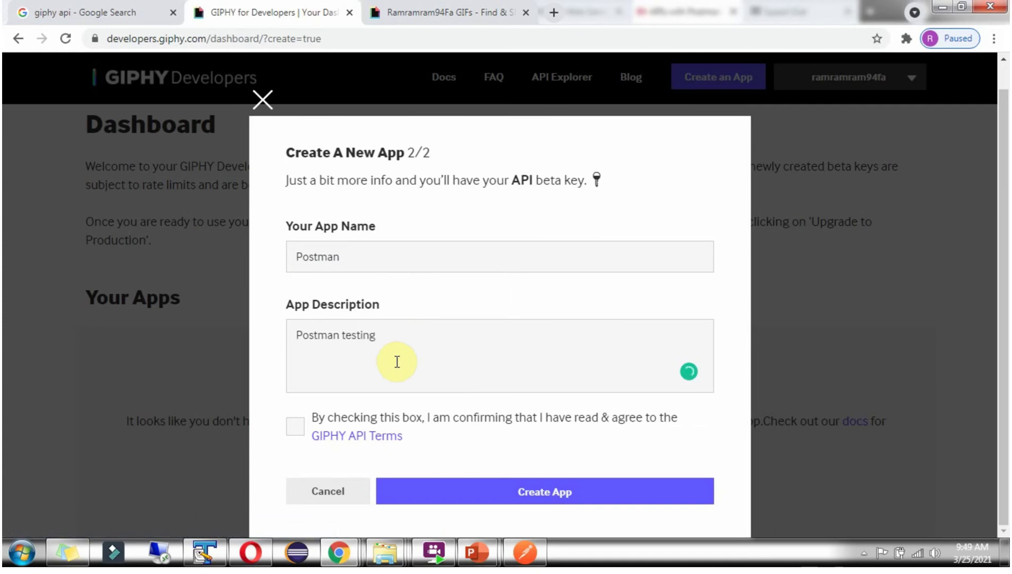
left_click(295, 426)
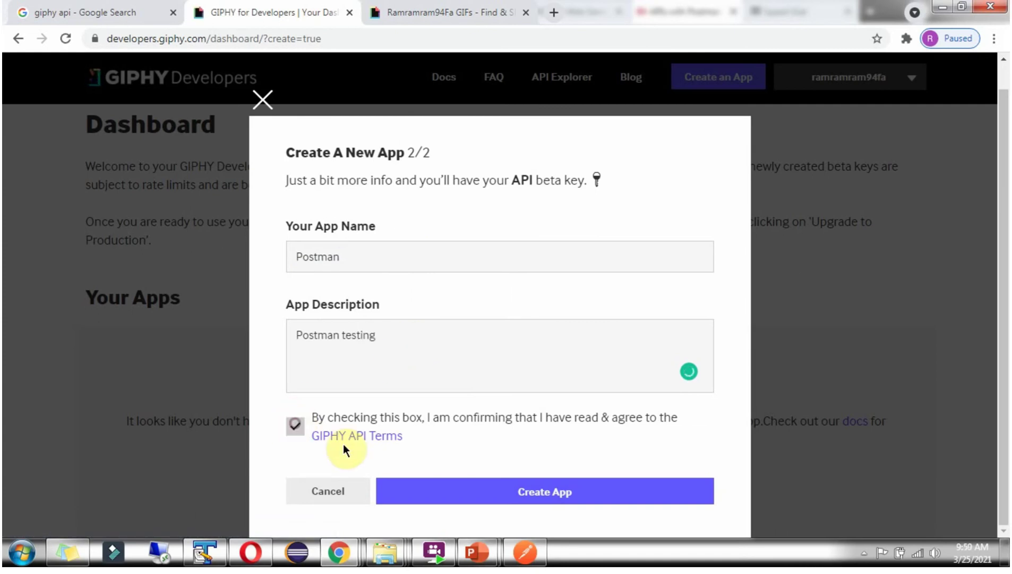
left_click(556, 499)
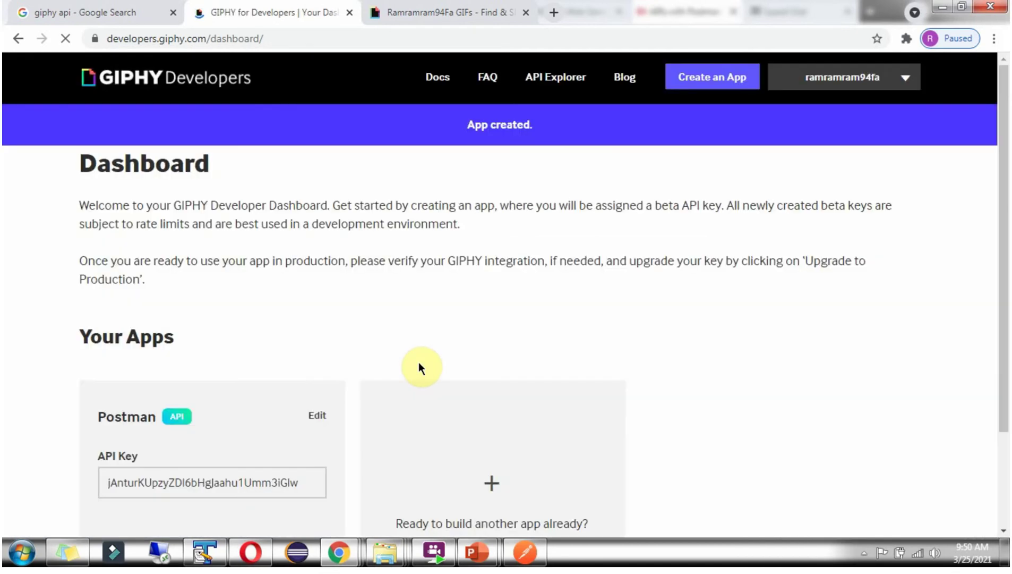
Copy the Postman app's API key and return to the GIPHY channel tab
scroll(403, 355, "down", 2)
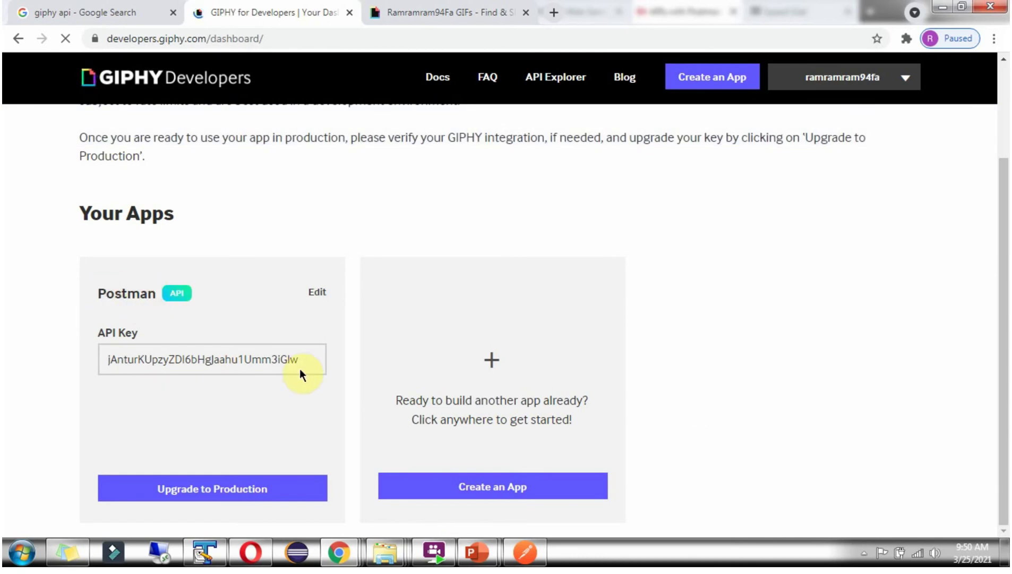
left_click_drag(306, 365, 123, 353)
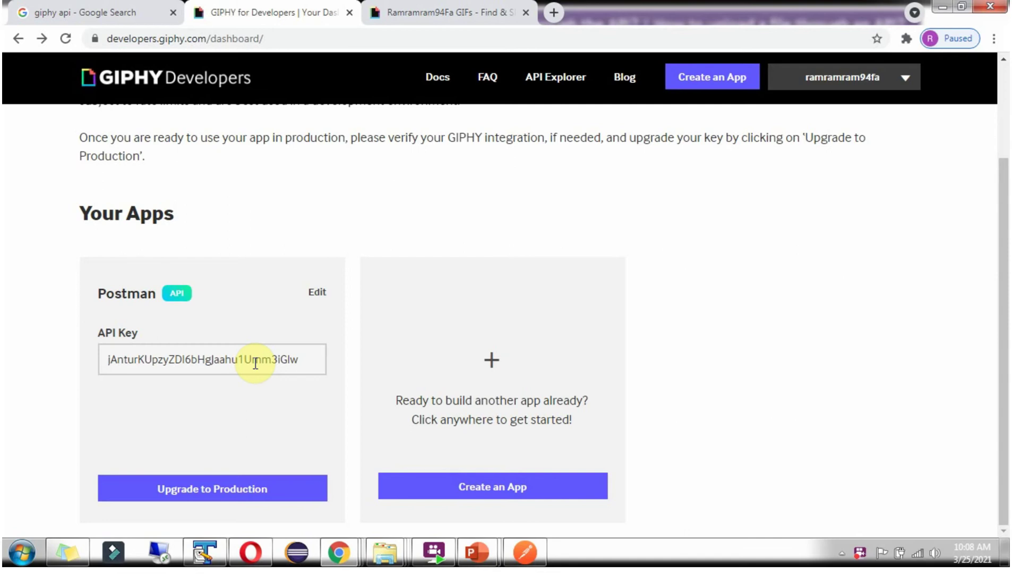
left_click(220, 362)
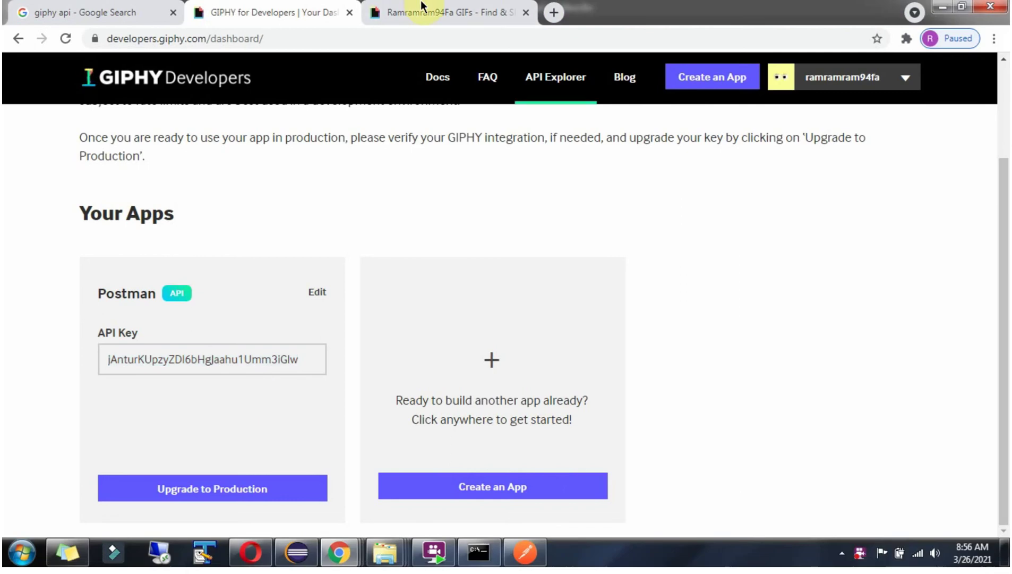
left_click(420, 11)
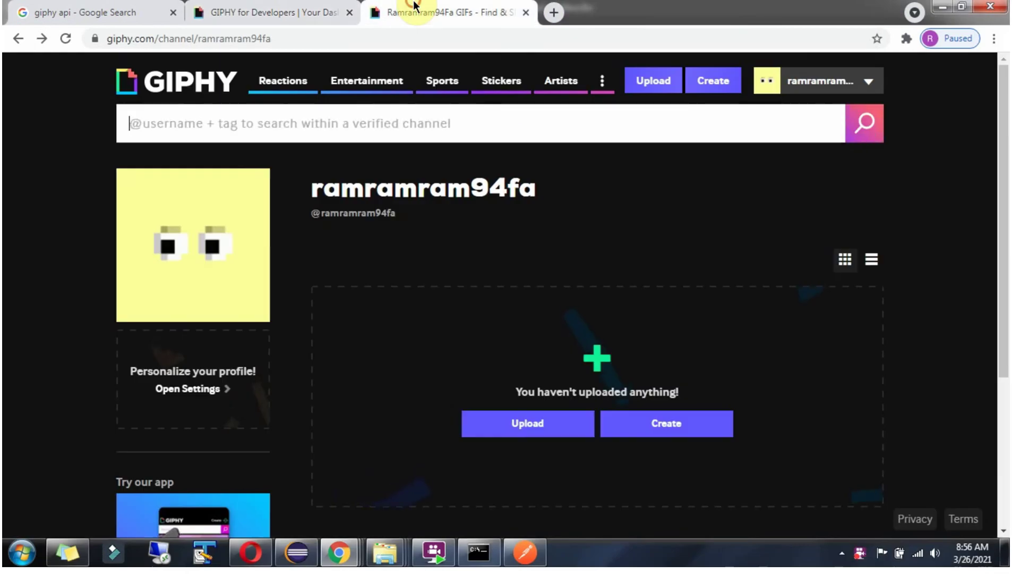
Close the GIPHY channel tab and open the developer Docs in a new tab
left_click(526, 12)
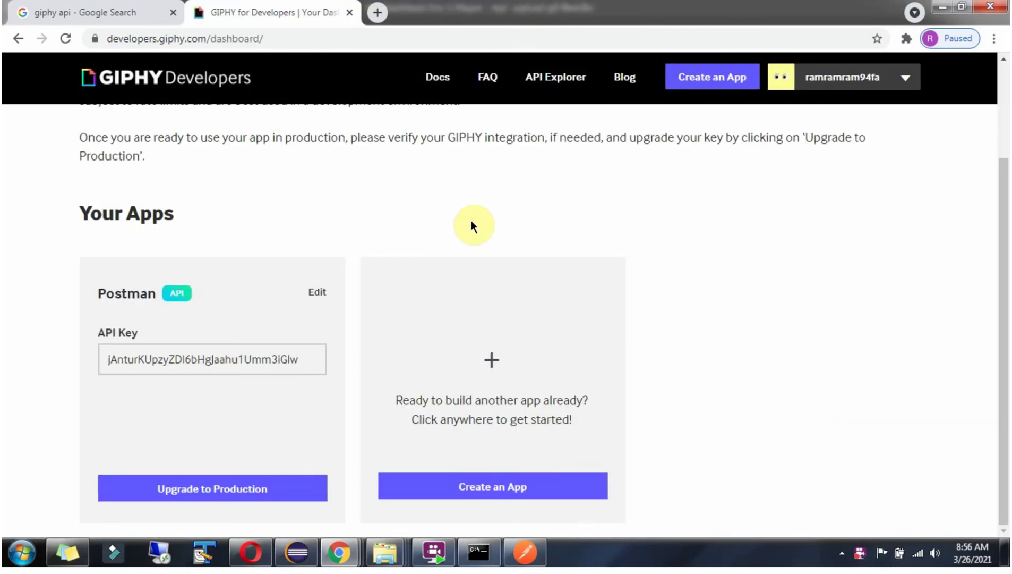
right_click(443, 81)
left_click(470, 93)
left_click(403, 14)
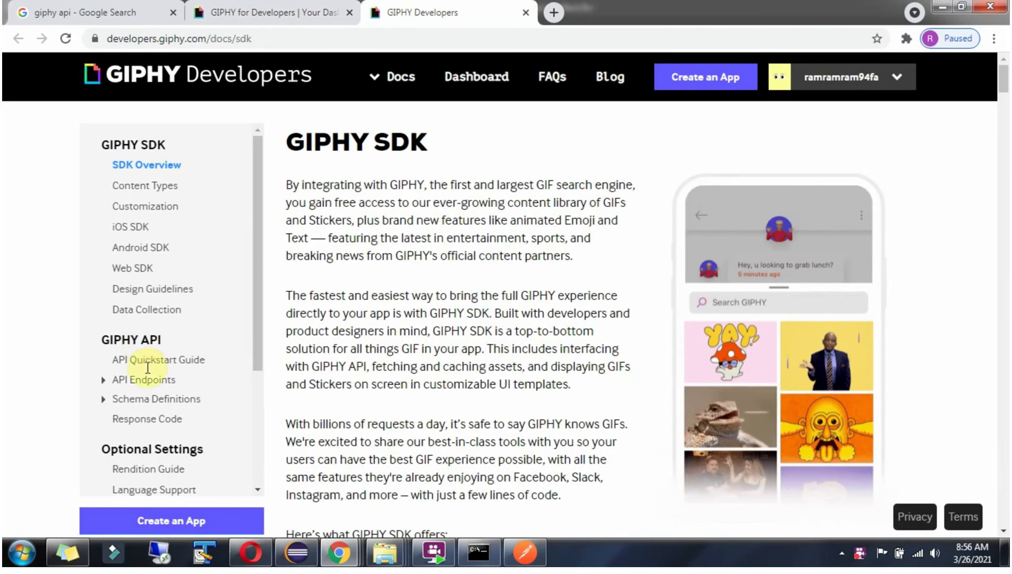
Open the Search Endpoint docs and copy the GIF URL api.giphy.com/v1/gifs/search
left_click(103, 381)
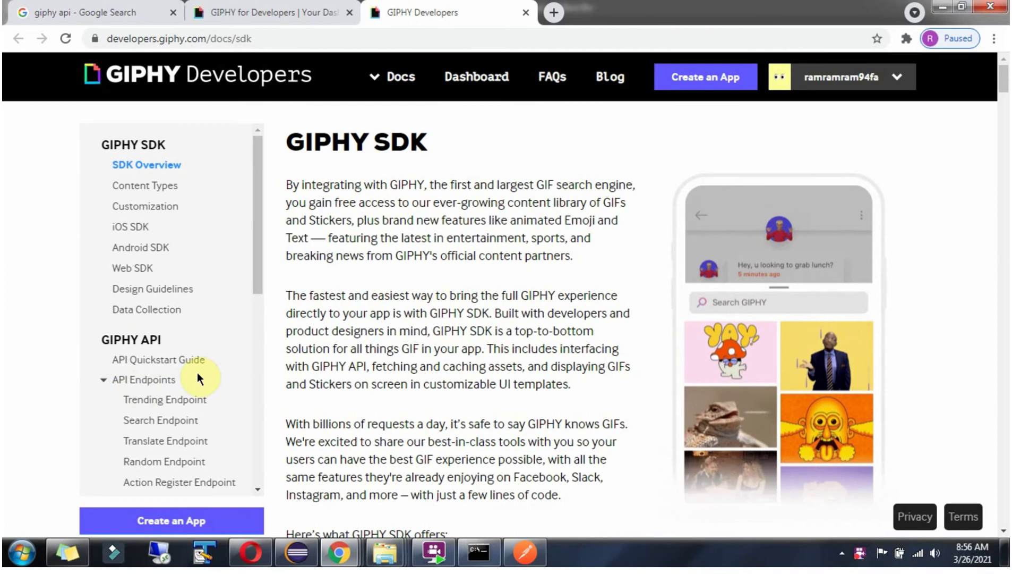
scroll(197, 371, "down", 3)
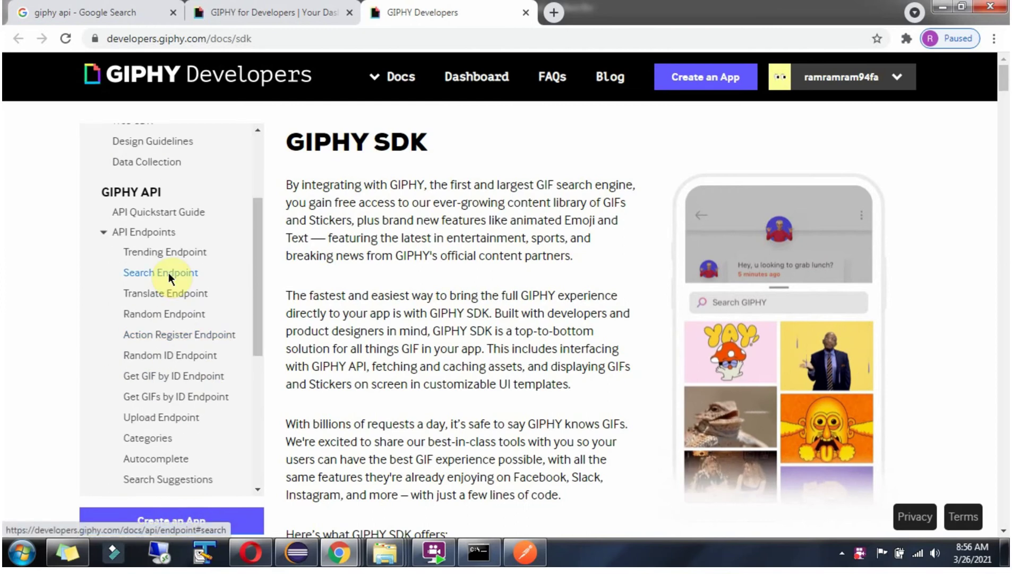
left_click(168, 273)
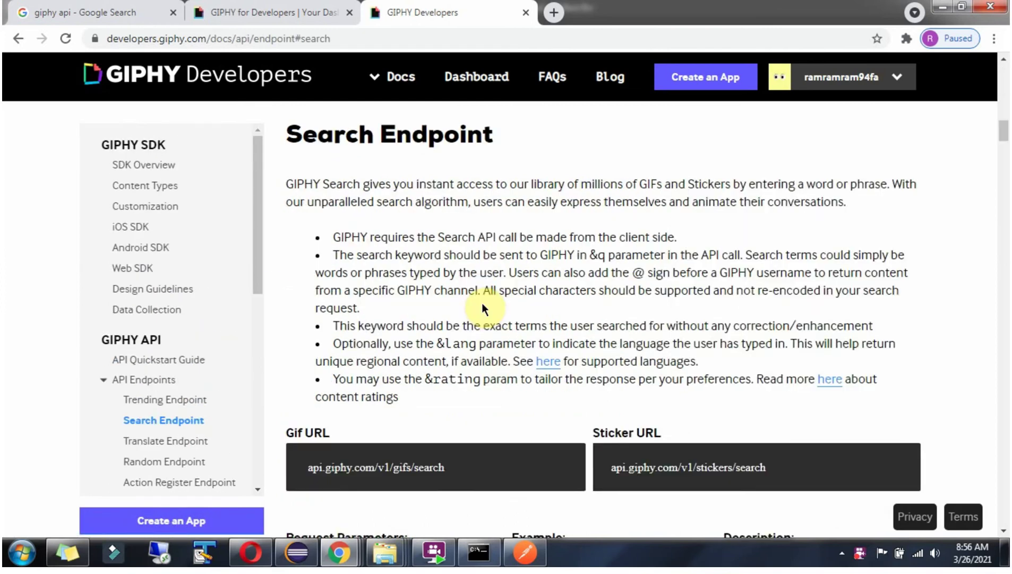
scroll(482, 302, "down", 3)
scroll(482, 304, "down", 1)
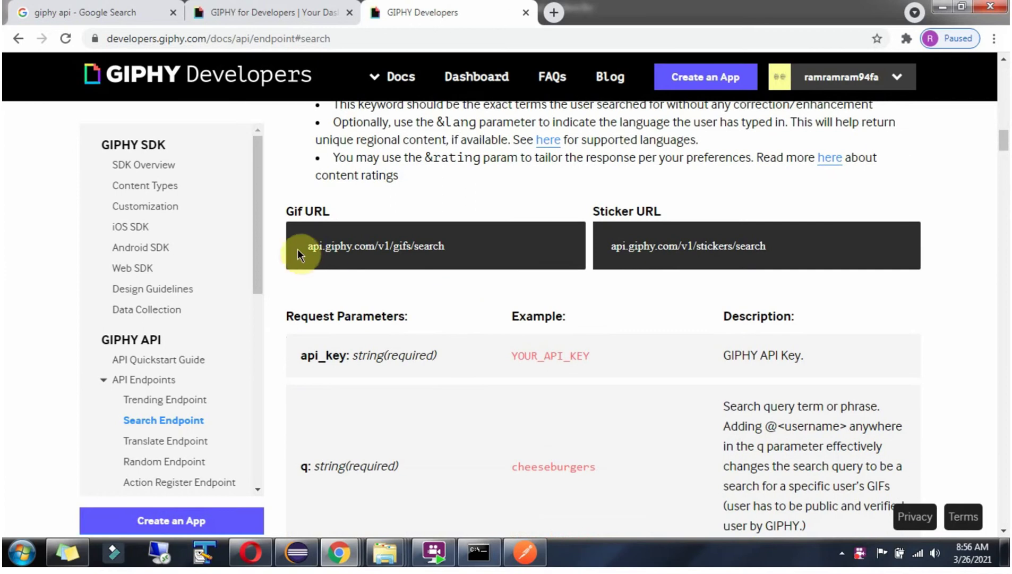
left_click_drag(305, 245, 441, 258)
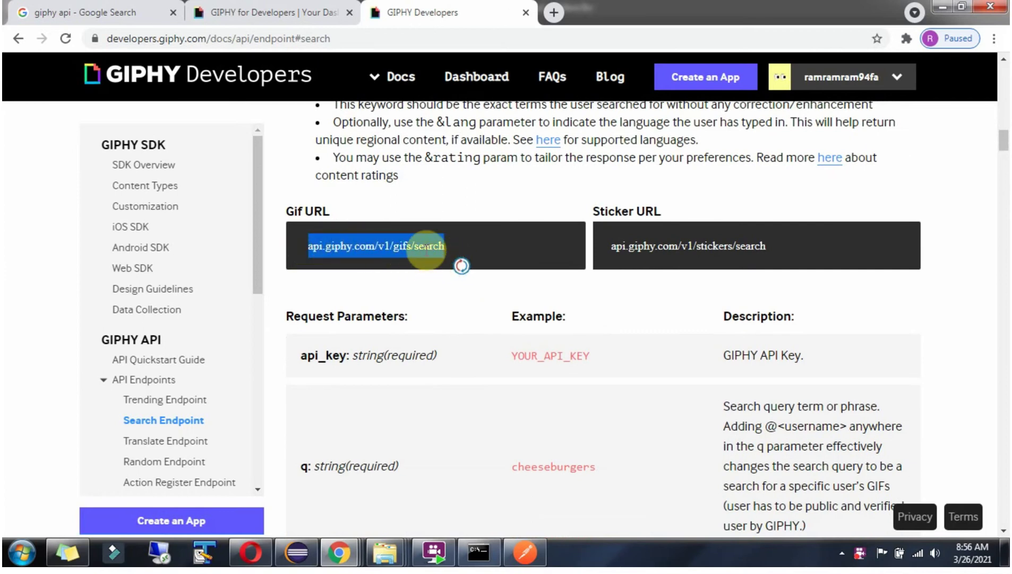
right_click(425, 244)
left_click(449, 255)
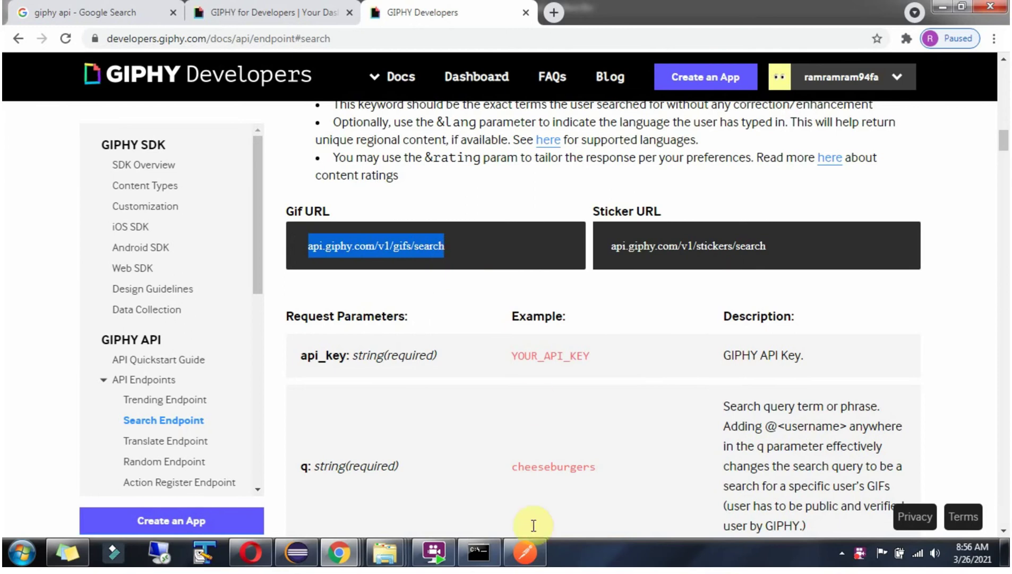
left_click(525, 553)
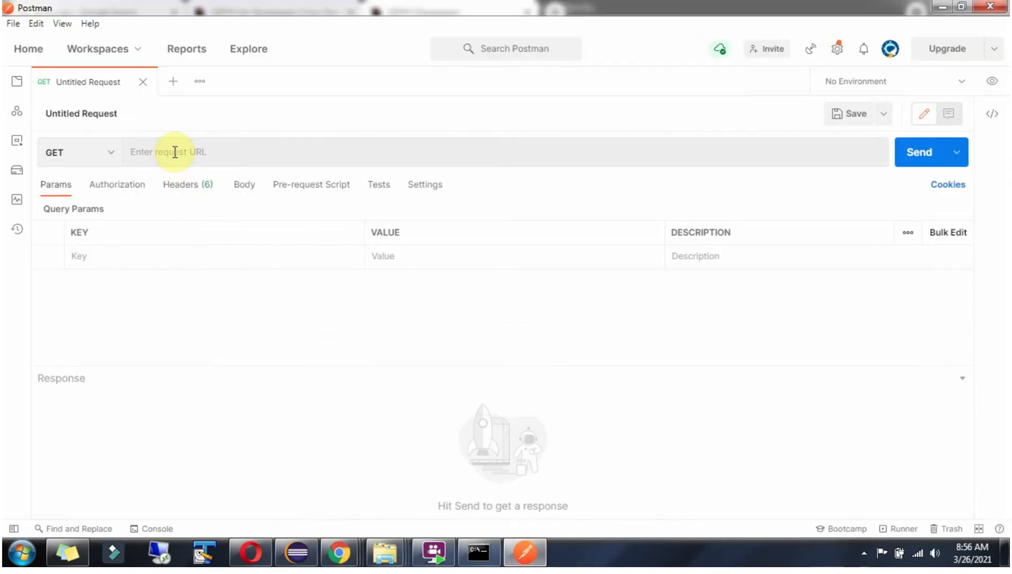
Paste api.giphy.com/v1/gifs/search as the GET request URL and send it
left_click(171, 153)
right_click(173, 153)
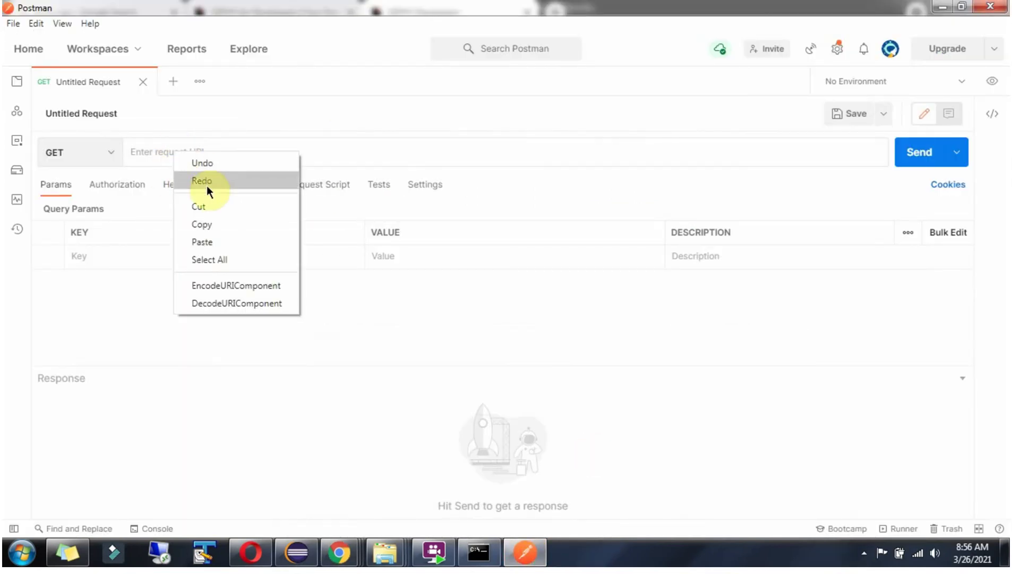
left_click(210, 243)
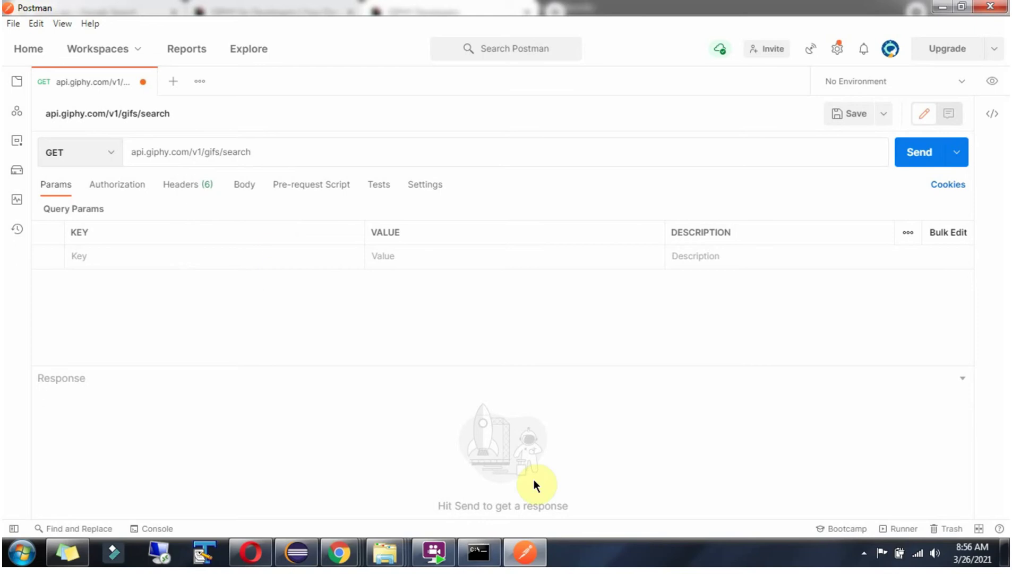
left_click(932, 153)
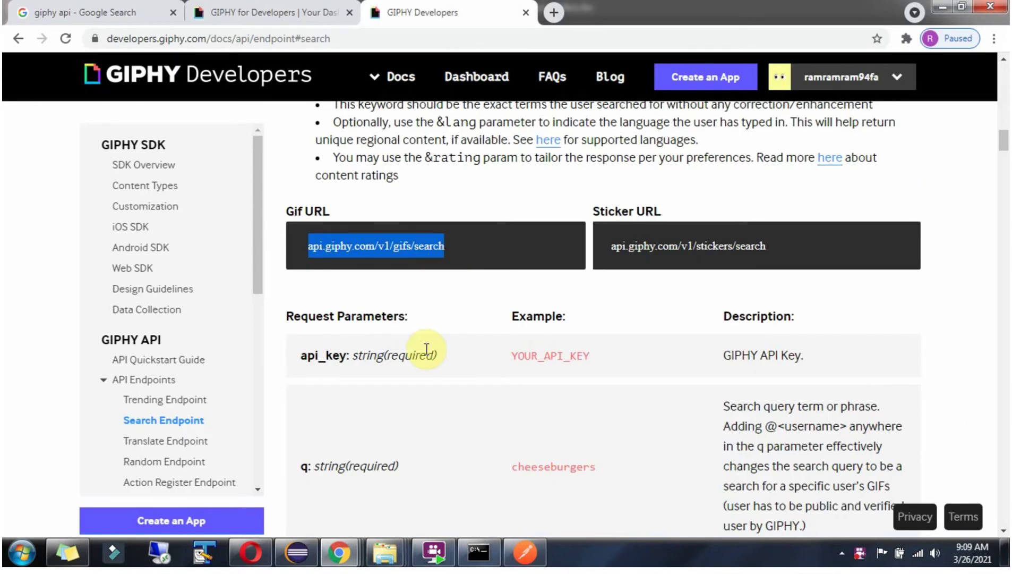
Copy the api_key parameter name from the Search Endpoint's Request Parameters
scroll(426, 349, "down", 1)
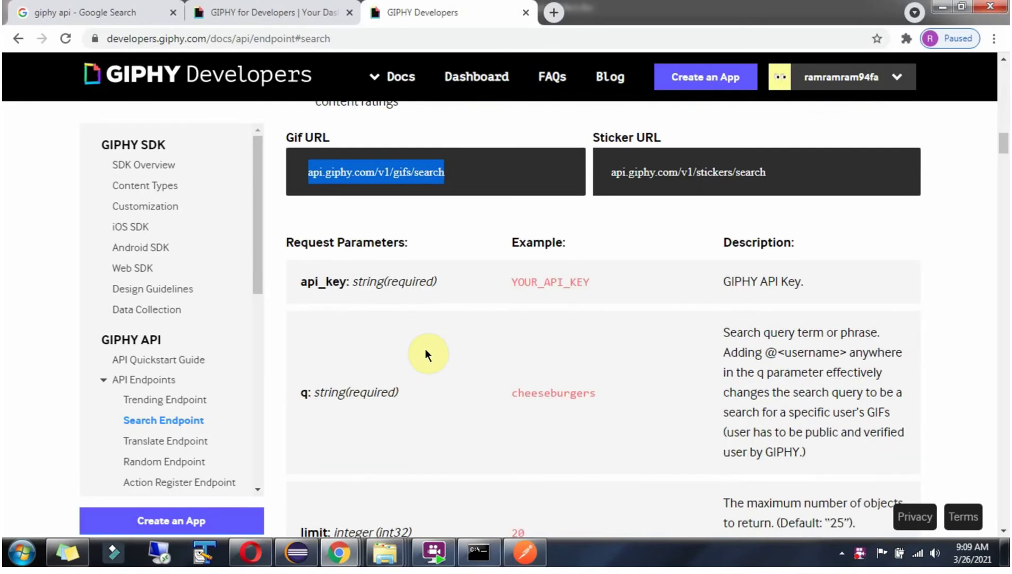
scroll(429, 353, "down", 1)
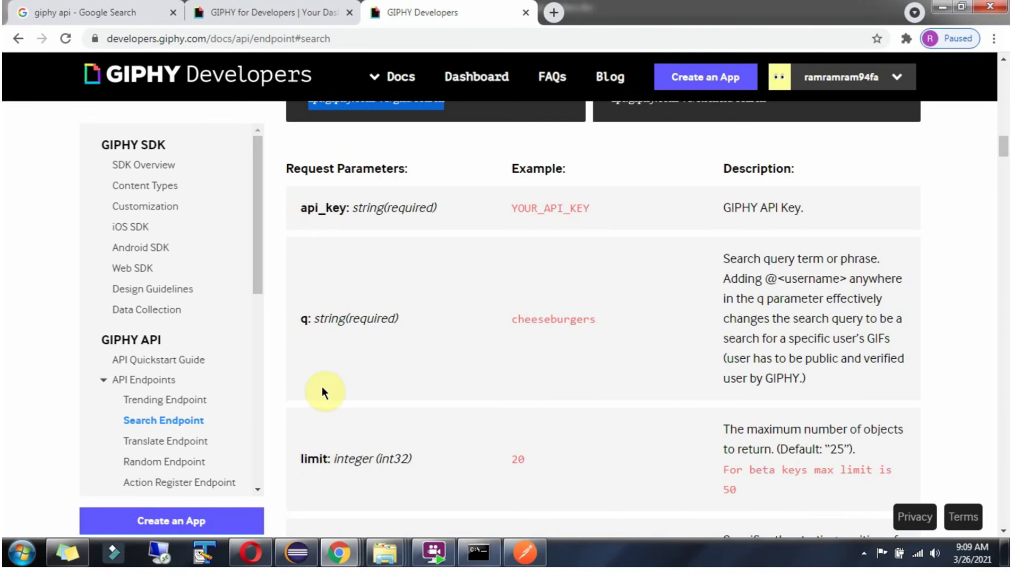
left_click(329, 213)
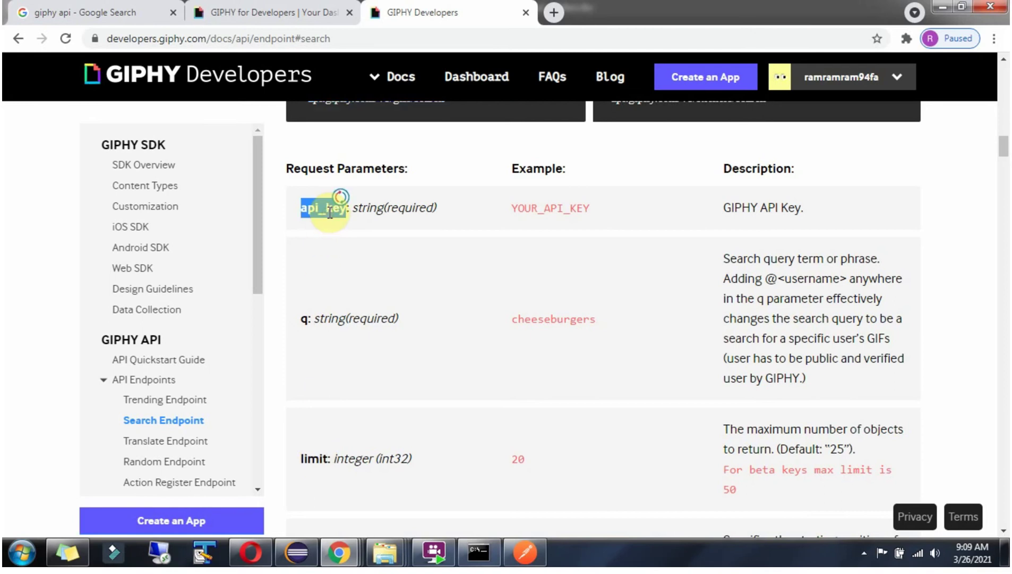
right_click(330, 213)
left_click(359, 220)
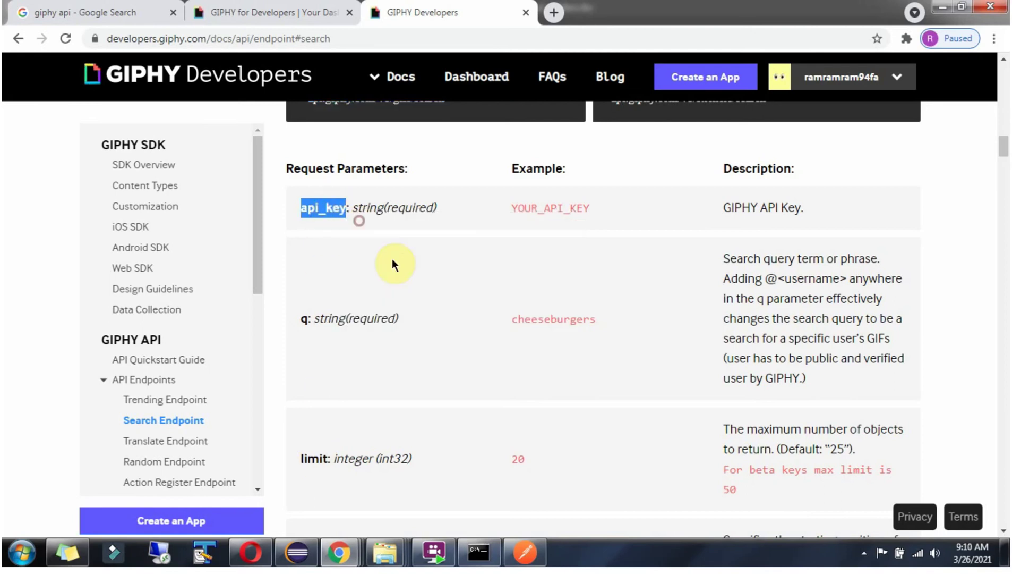
left_click(526, 551)
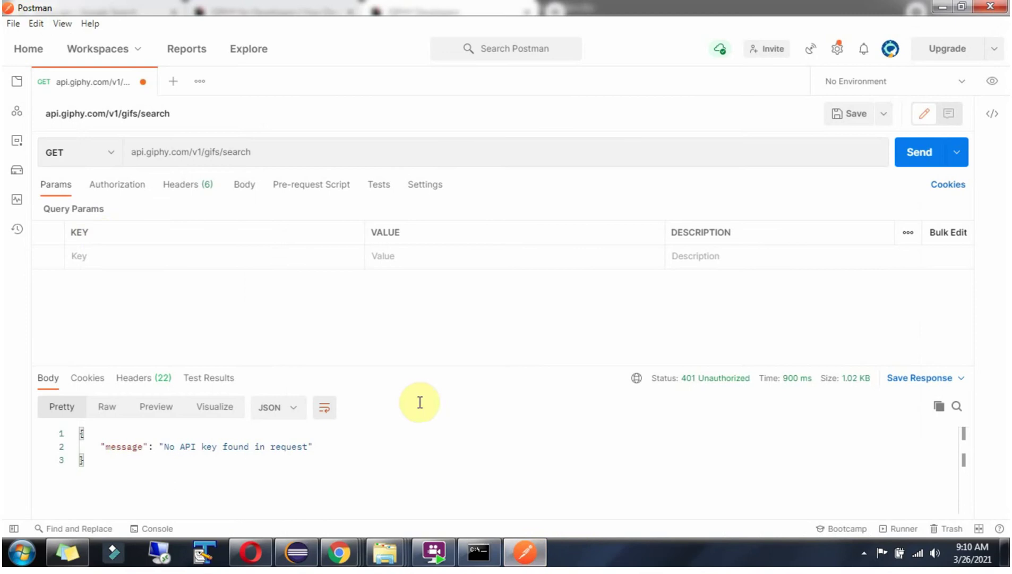
Set the request's Authorization type to API Key, keeping api_key as the Key
left_click(128, 185)
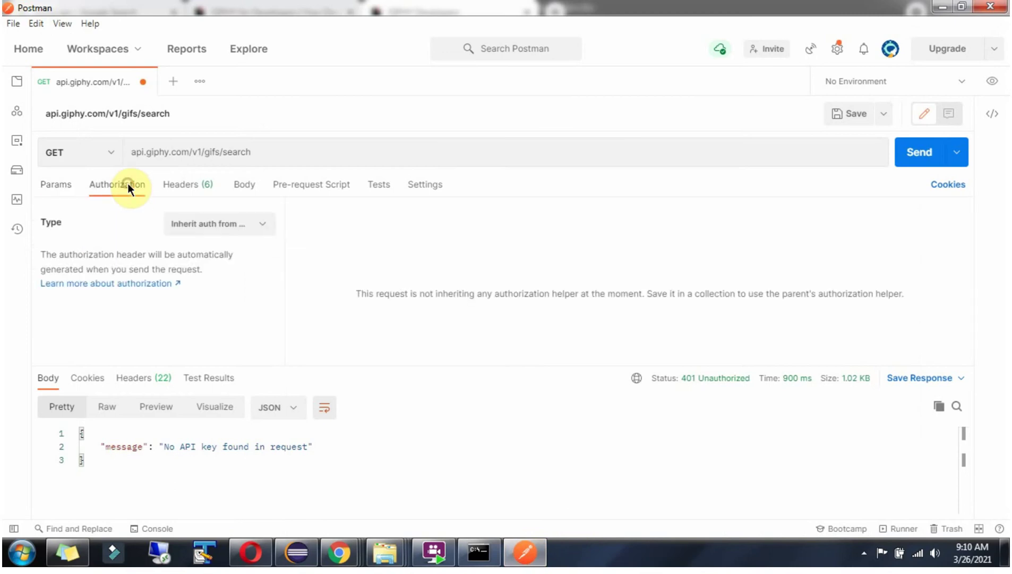
left_click(245, 224)
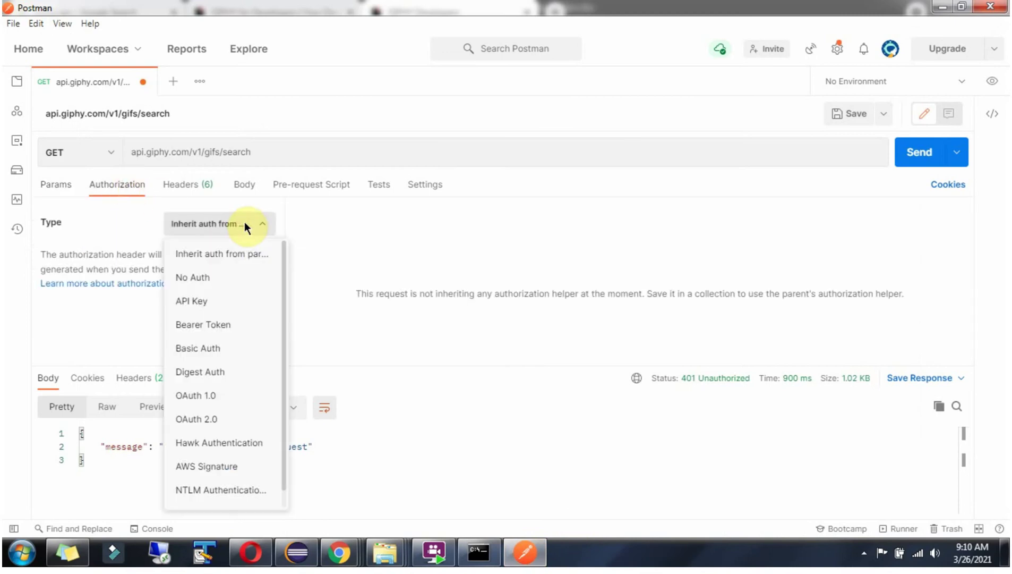
left_click(197, 303)
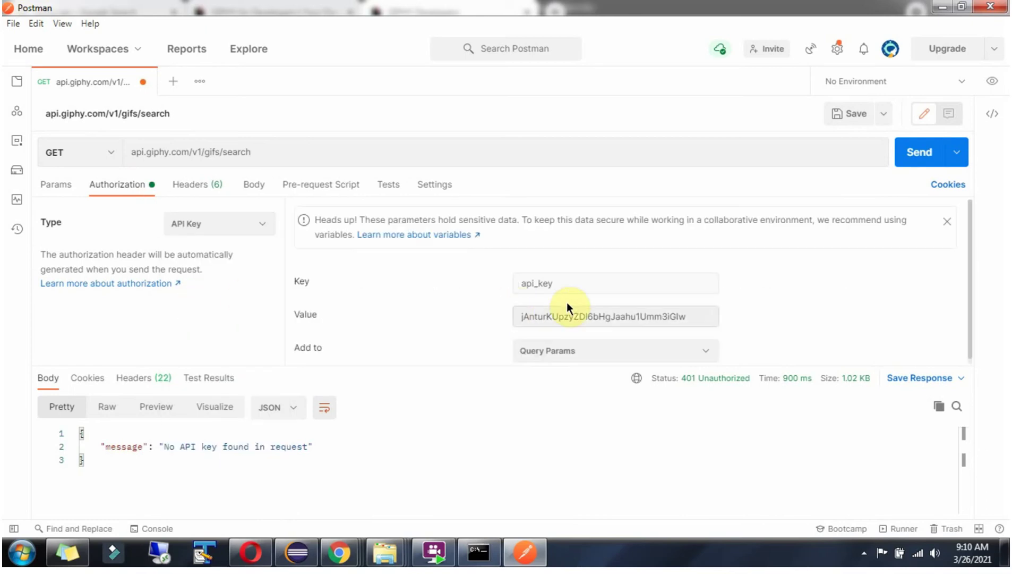
double_click(567, 282)
left_click(567, 282)
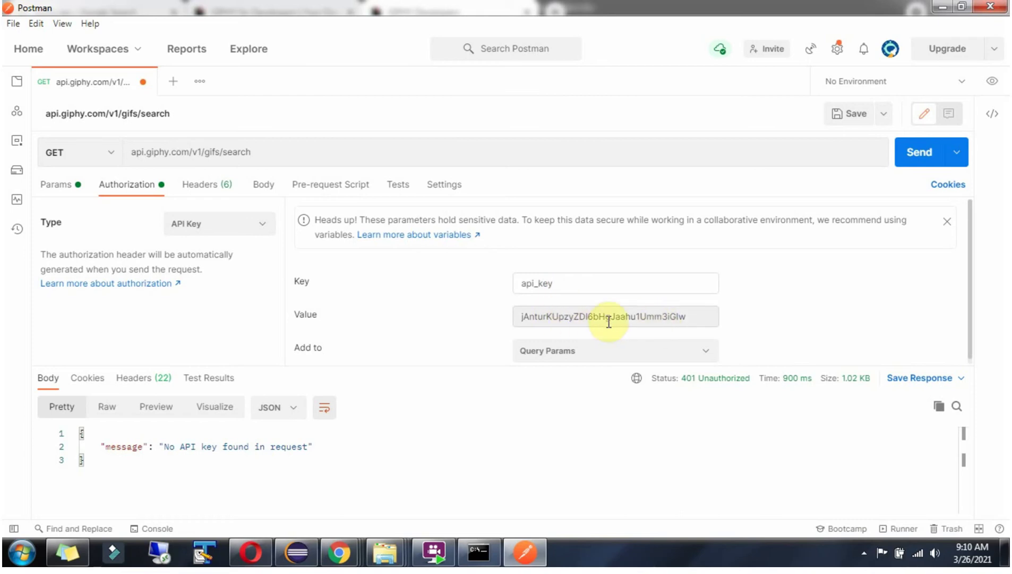
Copy the Postman app's API key again from the GIPHY Developers dashboard
mouse_move(338, 552)
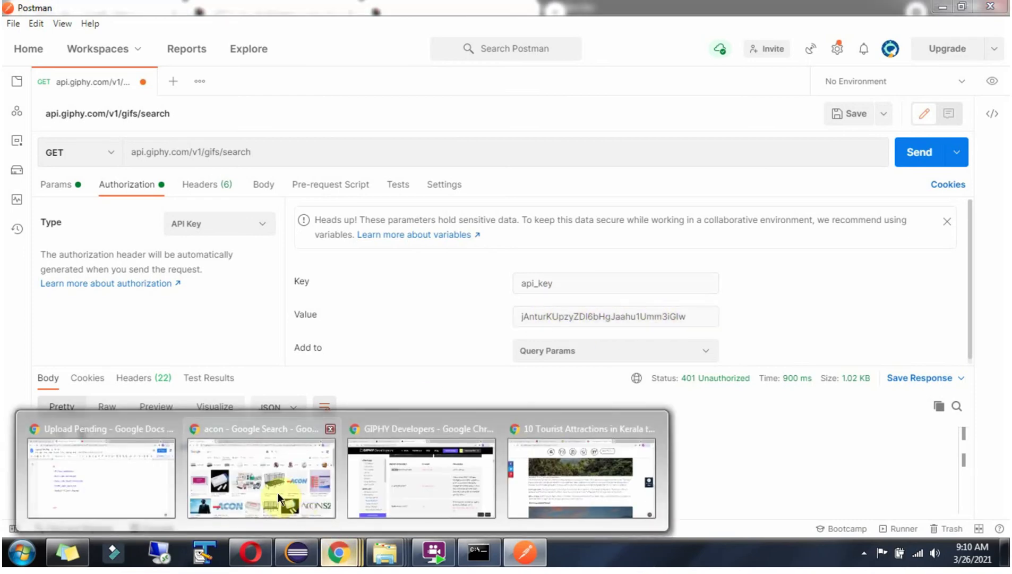
left_click(394, 494)
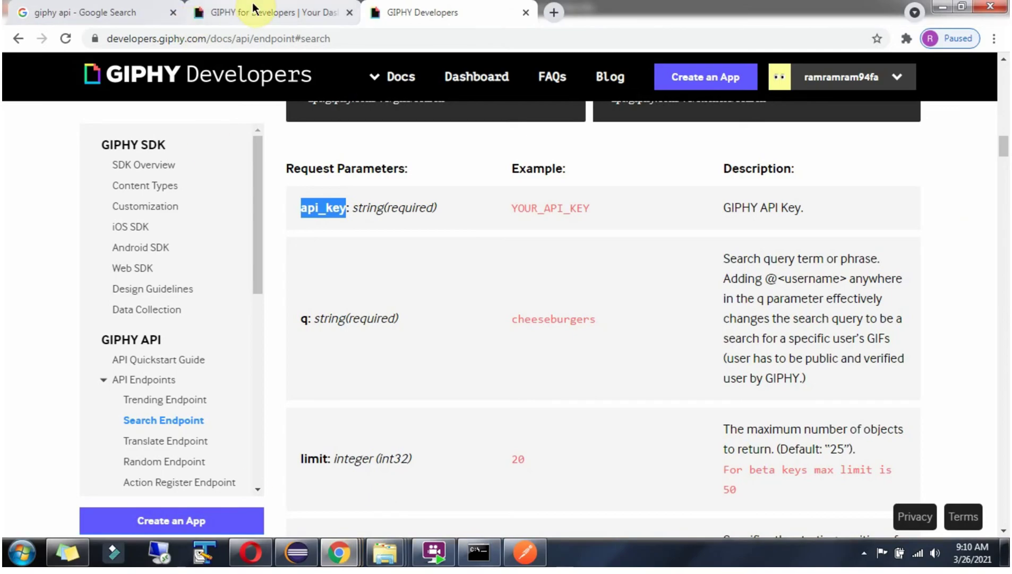
left_click(254, 7)
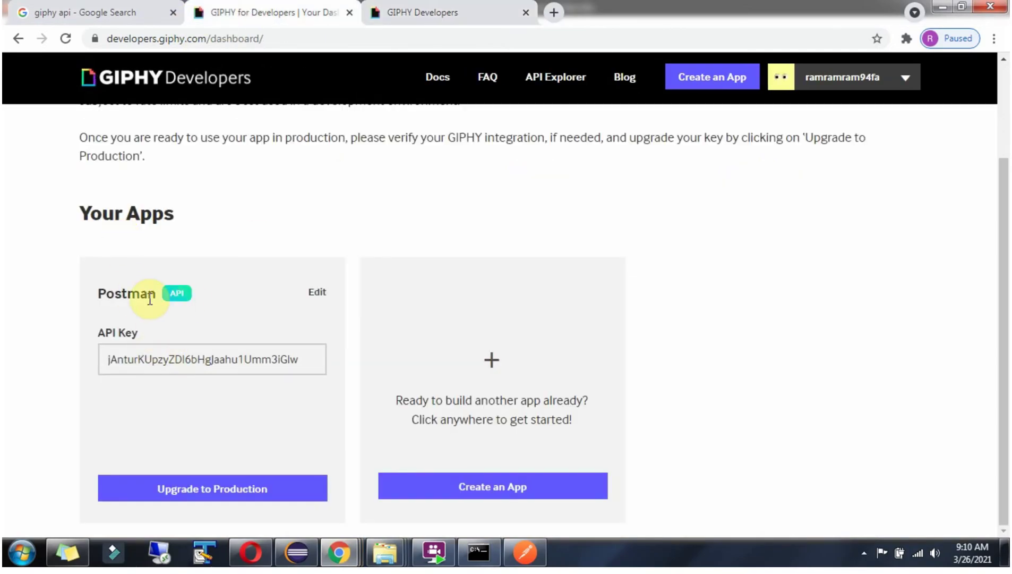
left_click(196, 359)
left_click(273, 360)
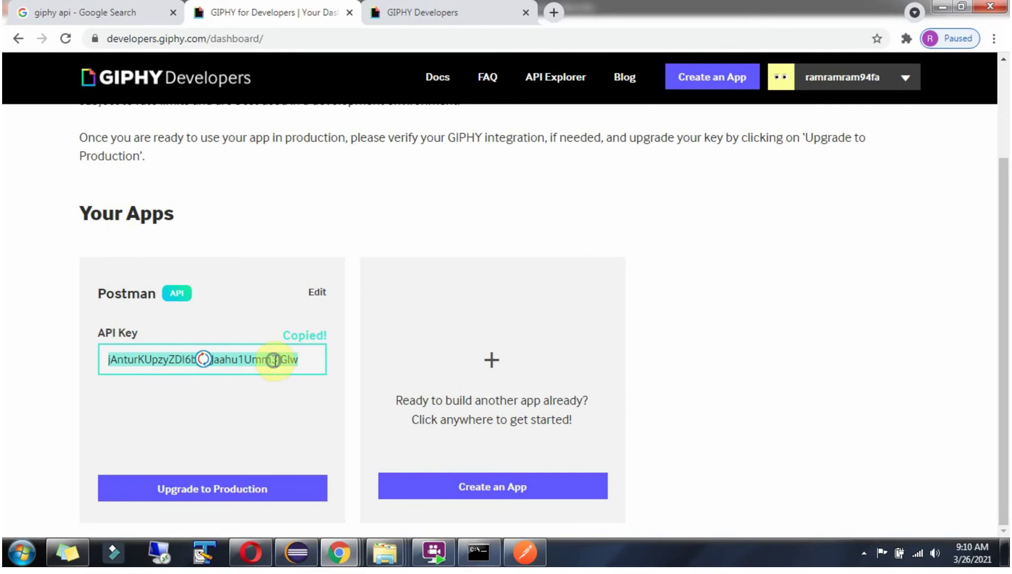
right_click(273, 360)
left_click(309, 128)
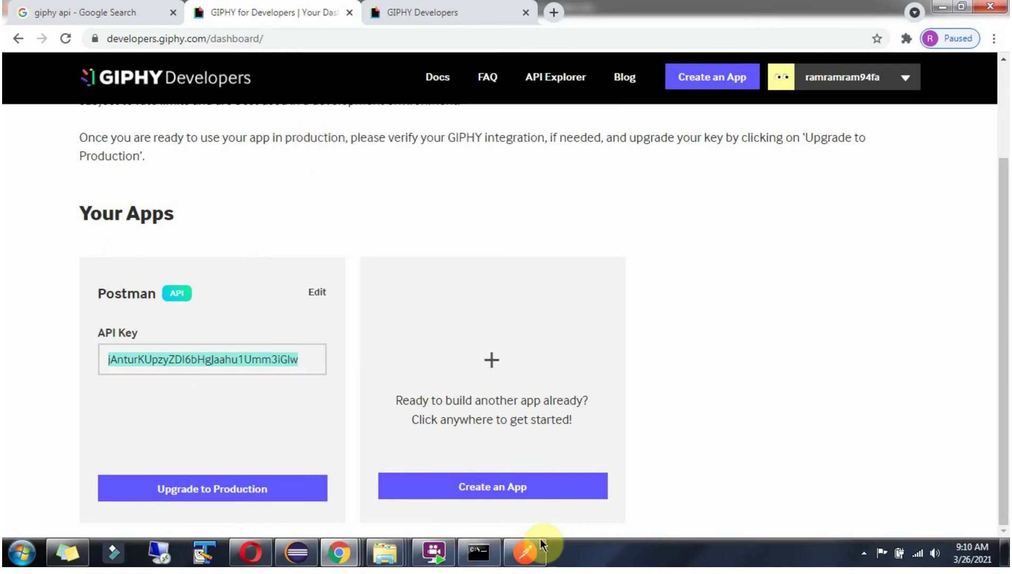
left_click(525, 553)
Paste the API key as the Value, add it to Query Params, and check the Params list
double_click(697, 319)
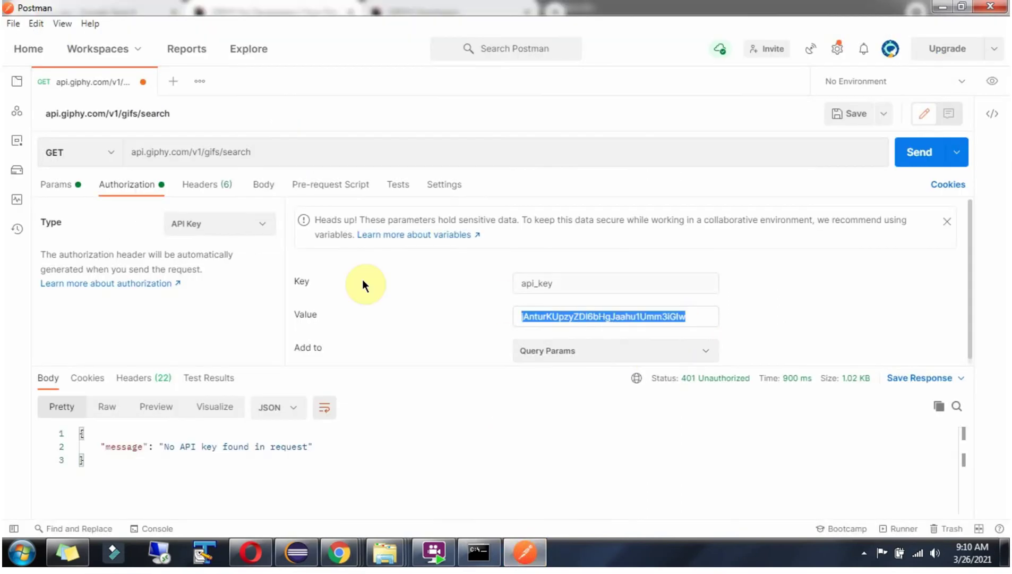
key("ctrl+v")
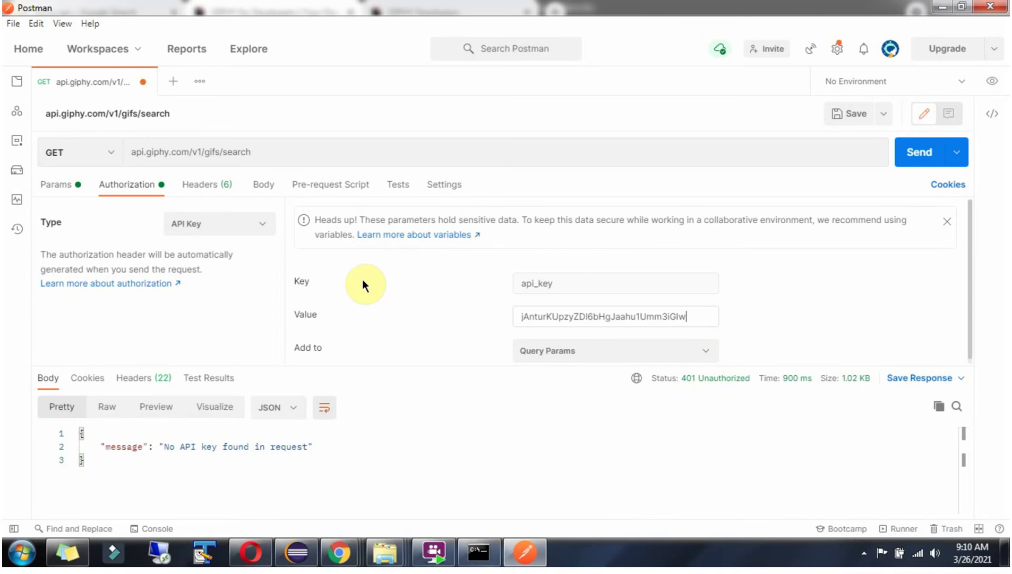
left_click(555, 349)
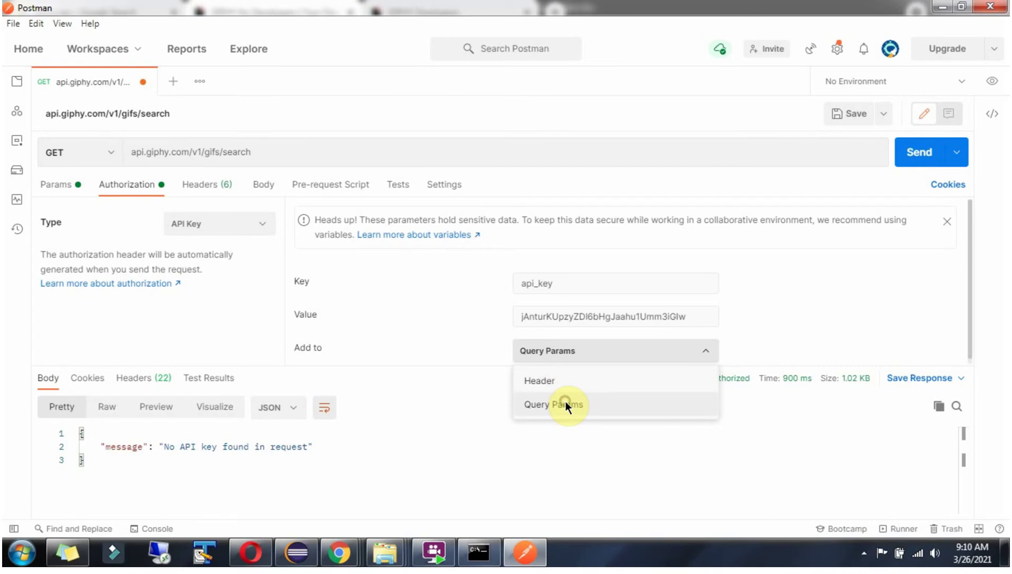
left_click(566, 404)
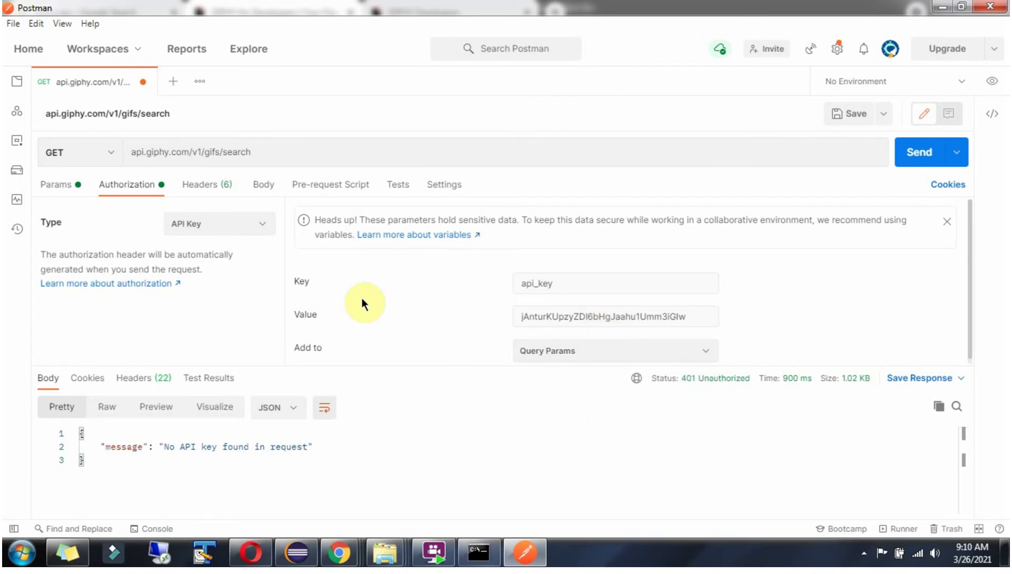
left_click(48, 185)
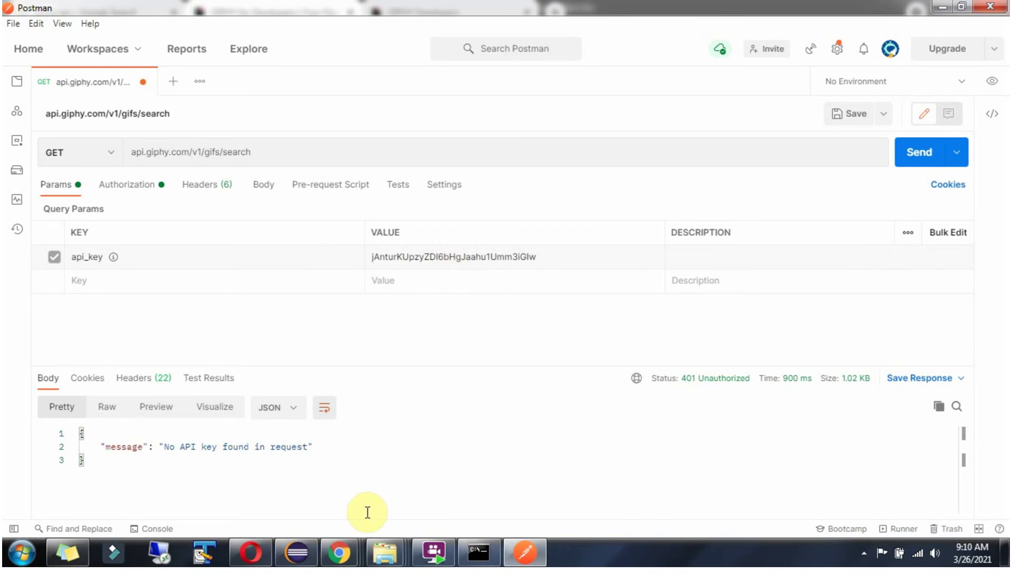
Add q as a new query parameter key, copied from the GIPHY search docs
mouse_move(339, 552)
left_click(452, 486)
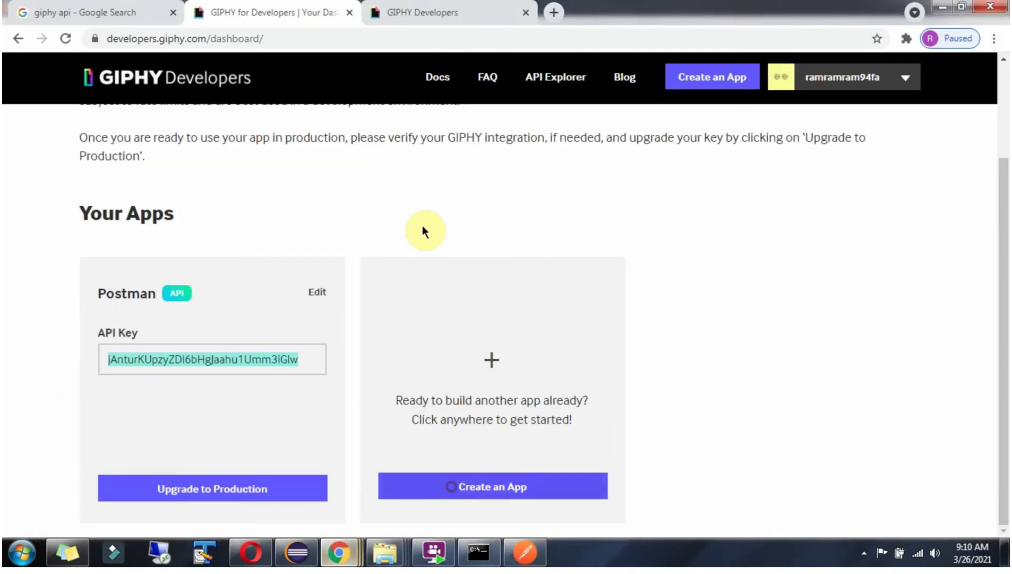
left_click(442, 11)
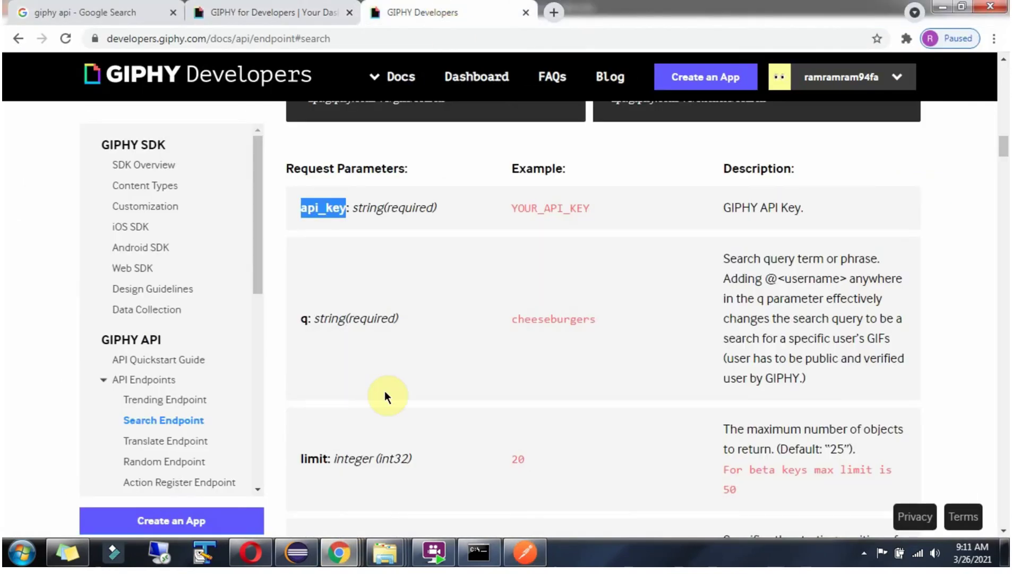
double_click(303, 320)
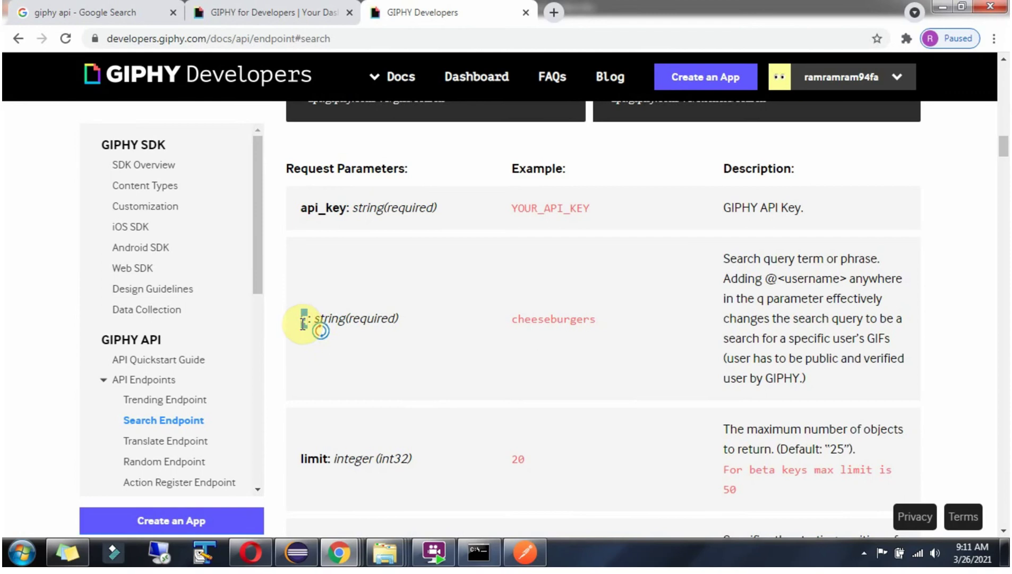
right_click(303, 321)
left_click(328, 333)
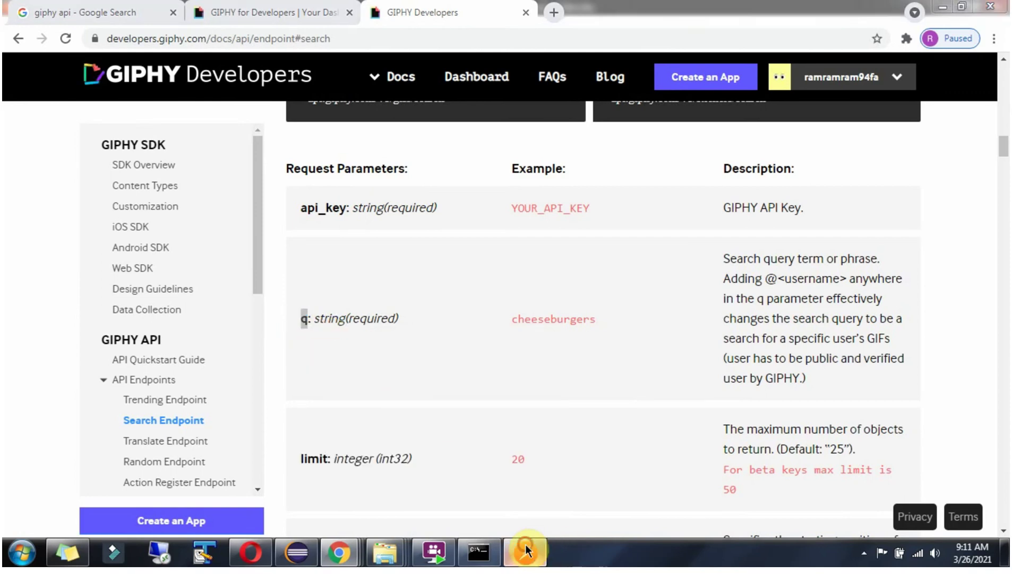
left_click(526, 550)
left_click(134, 279)
right_click(141, 284)
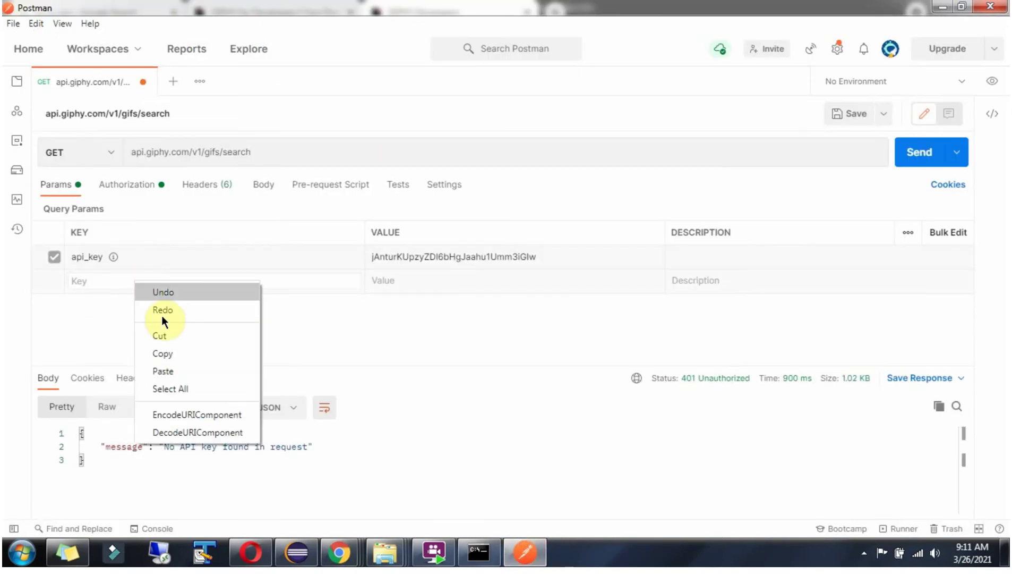
left_click(166, 370)
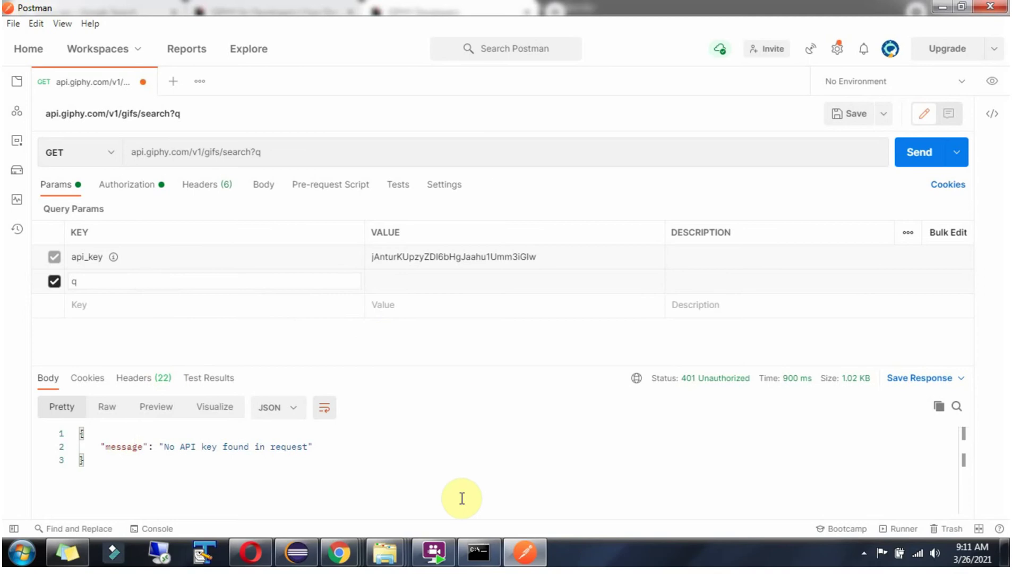
Set the q parameter's value to cheeseburgers, copied from the docs example
mouse_move(343, 551)
left_click(406, 508)
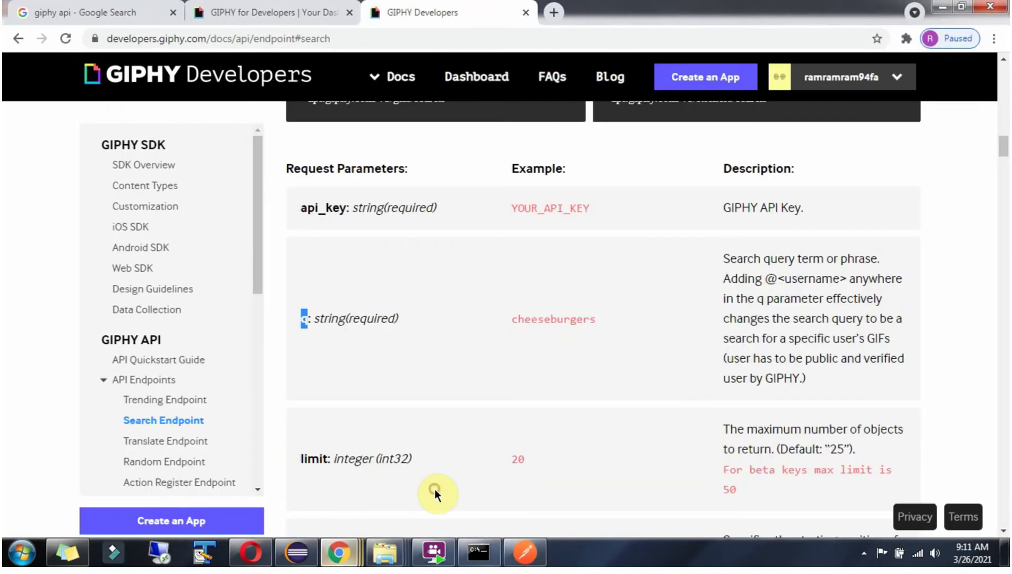
double_click(538, 318)
right_click(560, 318)
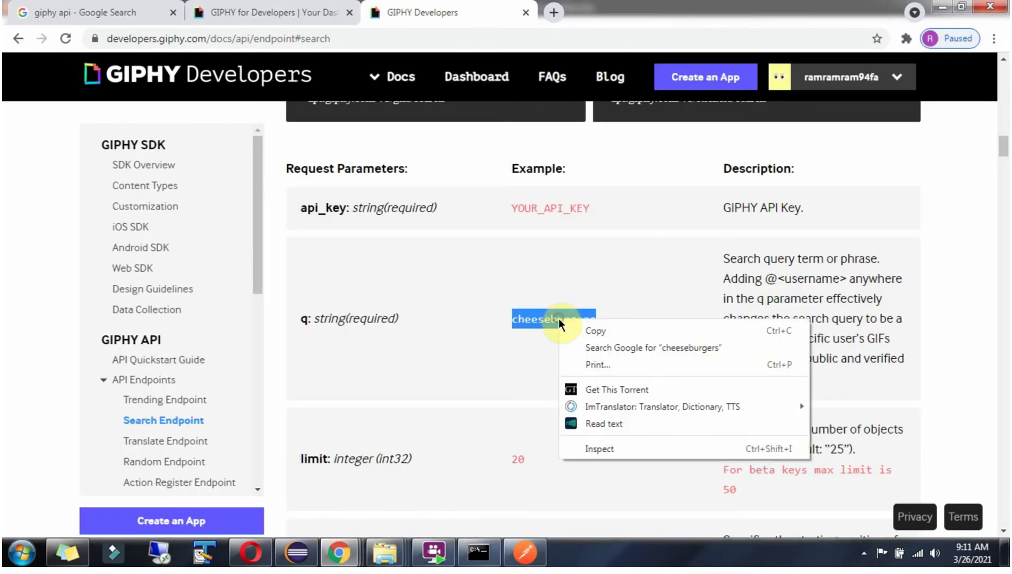
left_click(582, 328)
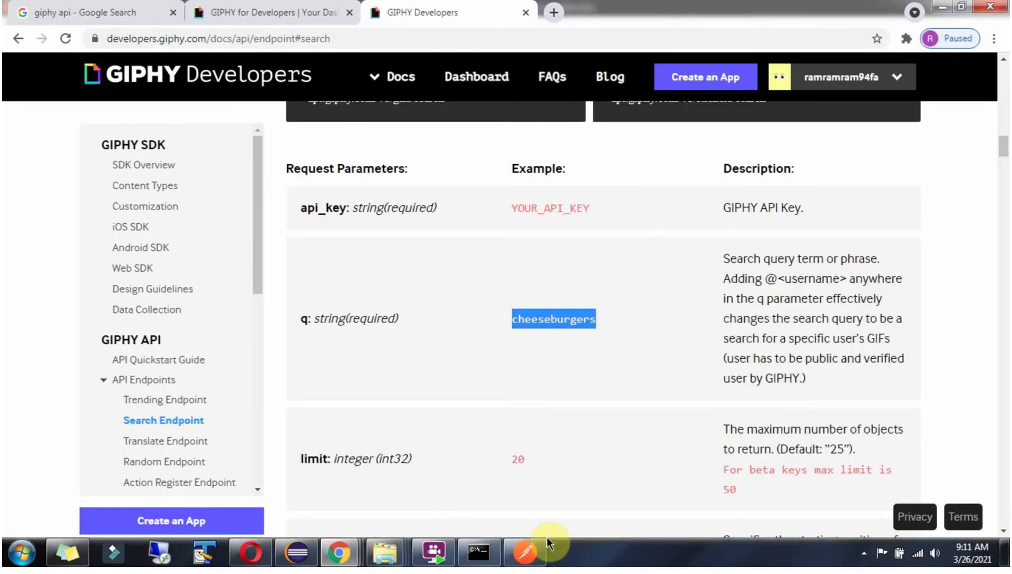
left_click(525, 553)
left_click(391, 281)
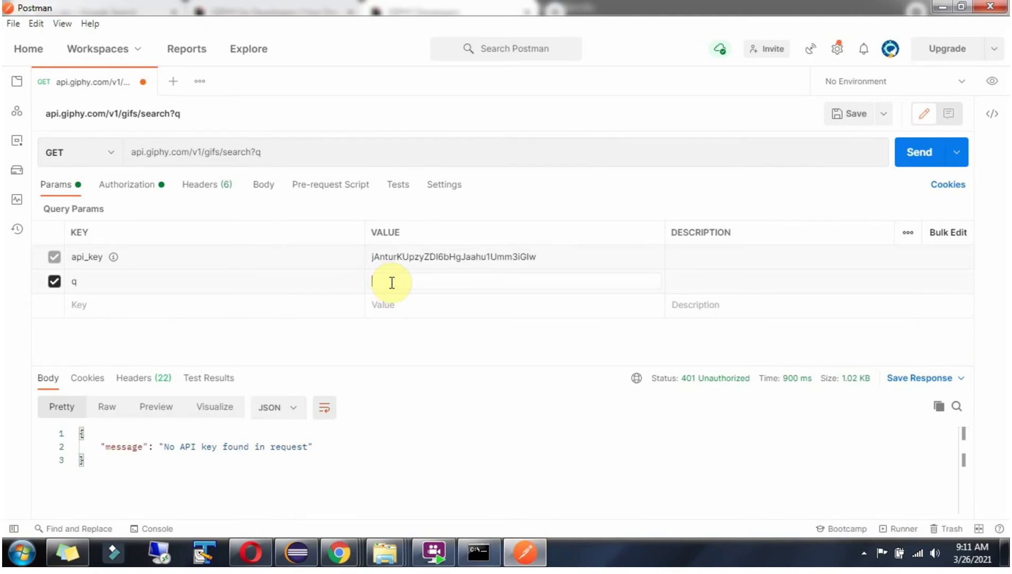
right_click(392, 281)
left_click(427, 370)
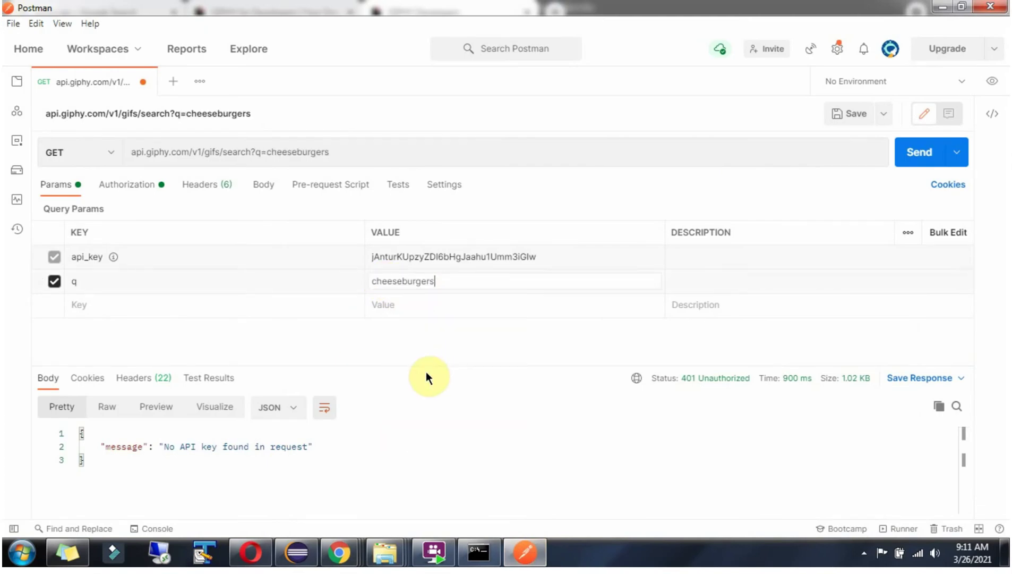
Add a limit parameter with value 20 and send the search request
mouse_move(340, 550)
left_click(440, 493)
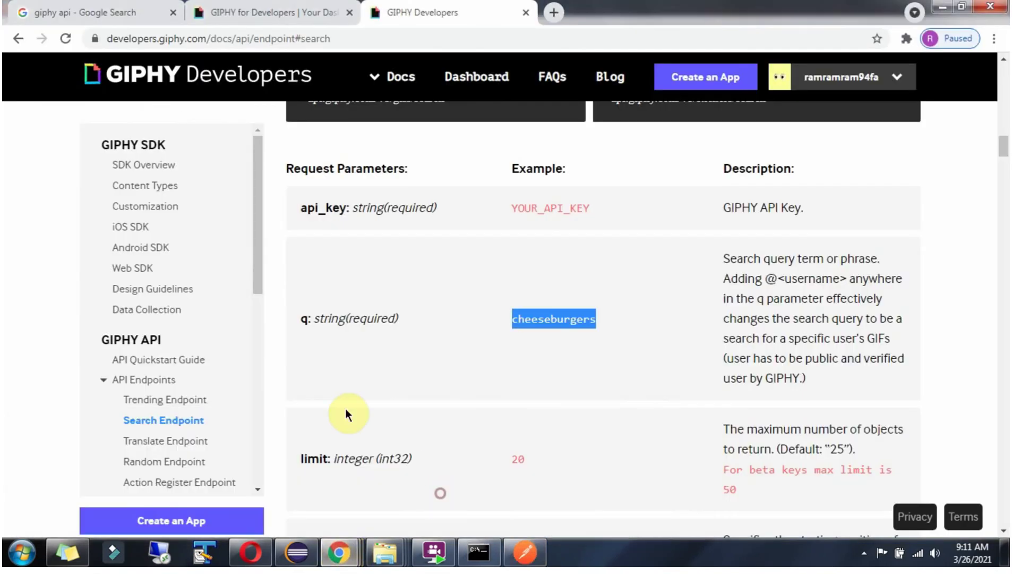
double_click(309, 458)
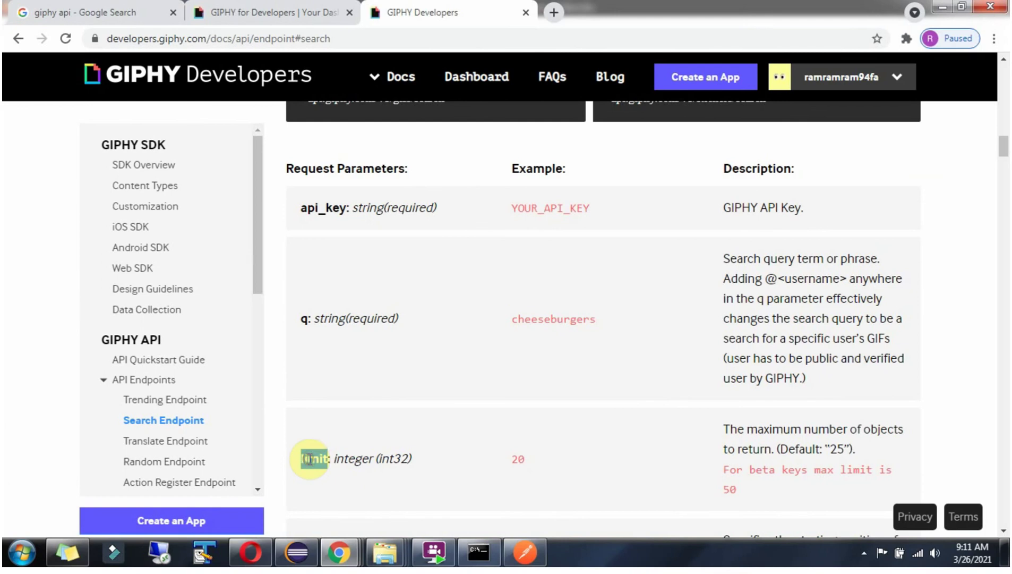
right_click(309, 458)
left_click(349, 331)
left_click(511, 558)
left_click(122, 306)
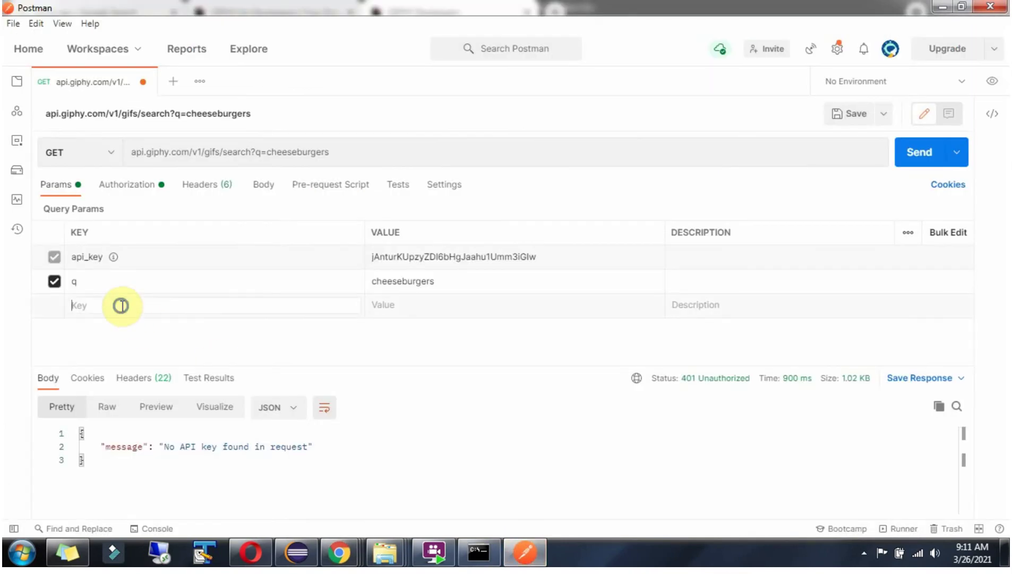
right_click(122, 306)
left_click(163, 395)
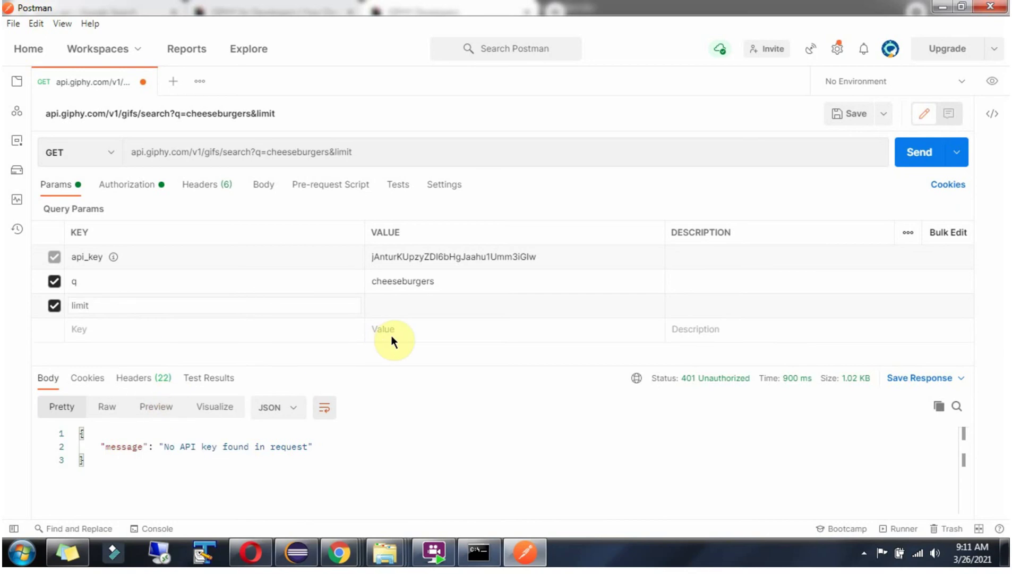
left_click(389, 307)
type("20")
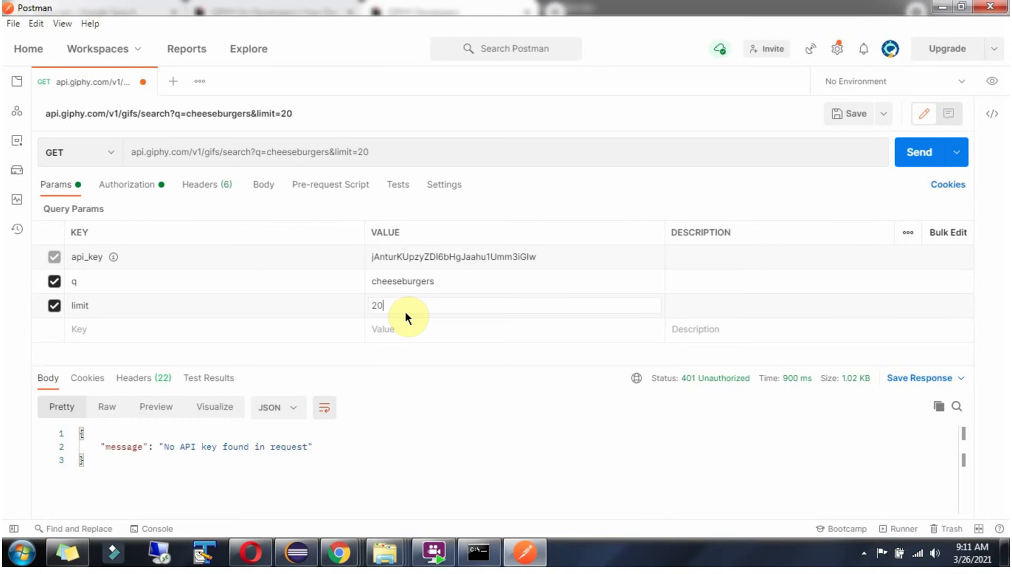
left_click(921, 153)
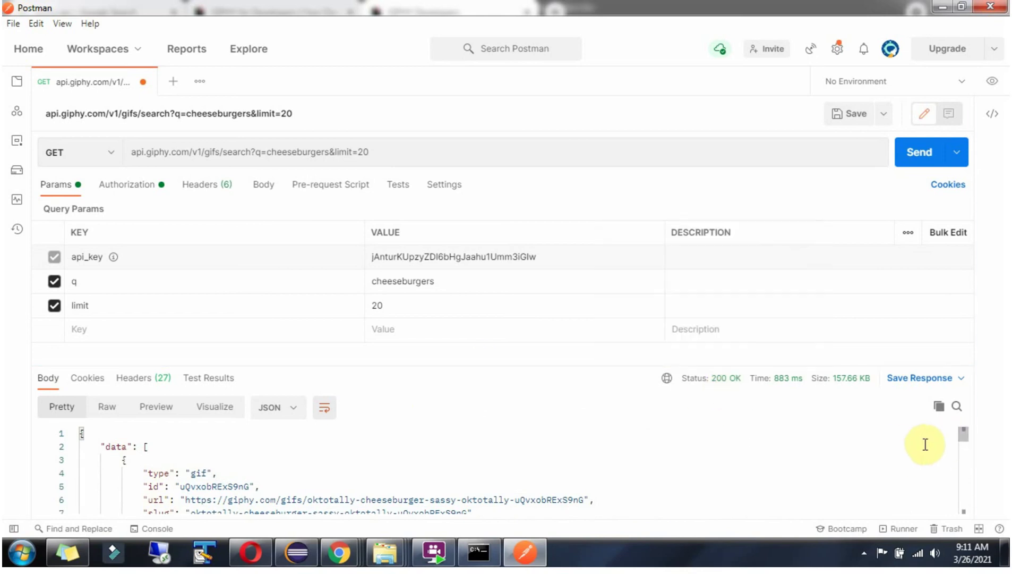
Enlarge the response pane, scroll the JSON and select the first GIF's id, uQvxobRExS9nG
scroll(259, 449, "down", 3)
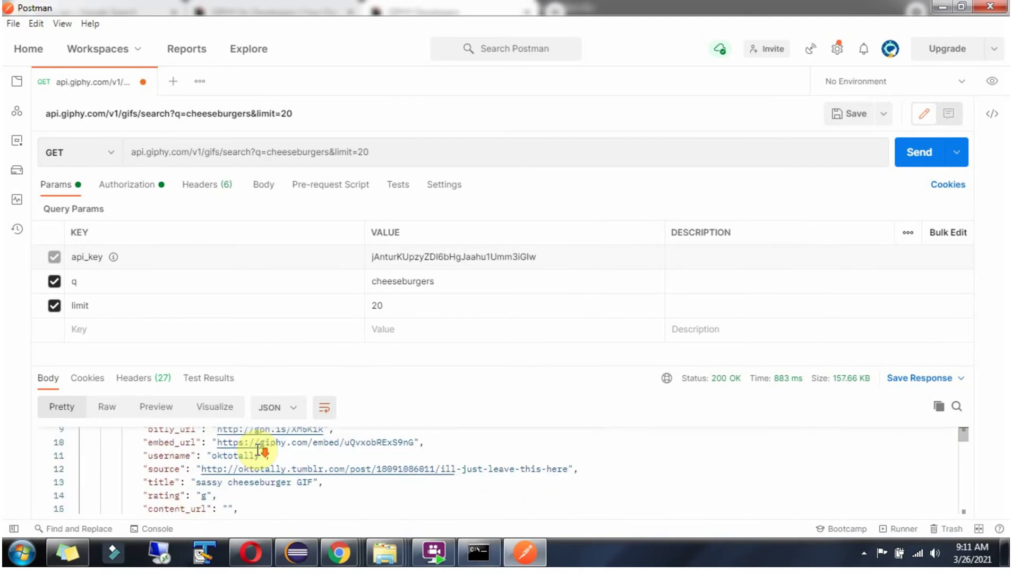
scroll(258, 449, "down", 1)
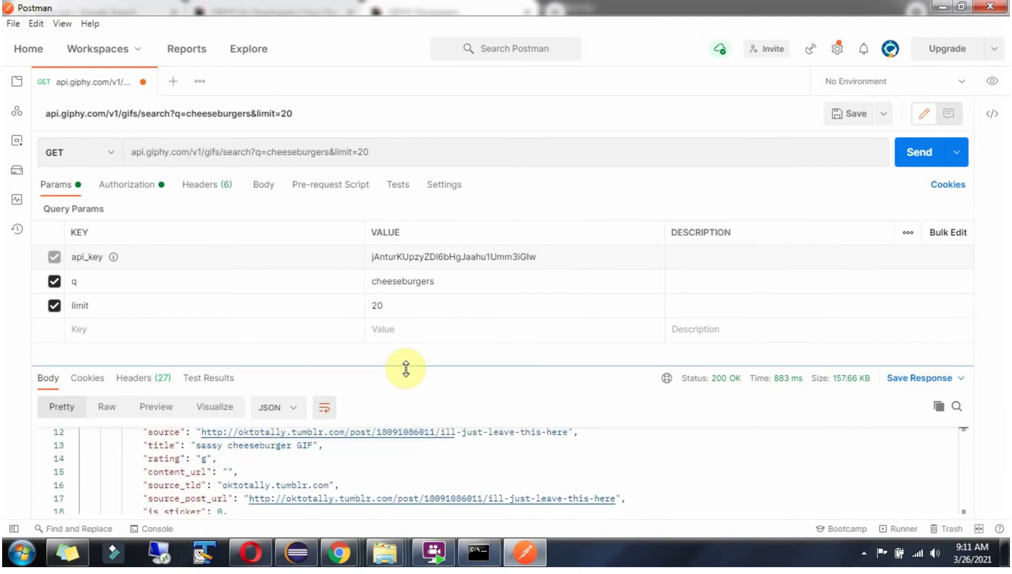
left_click_drag(408, 365, 420, 298)
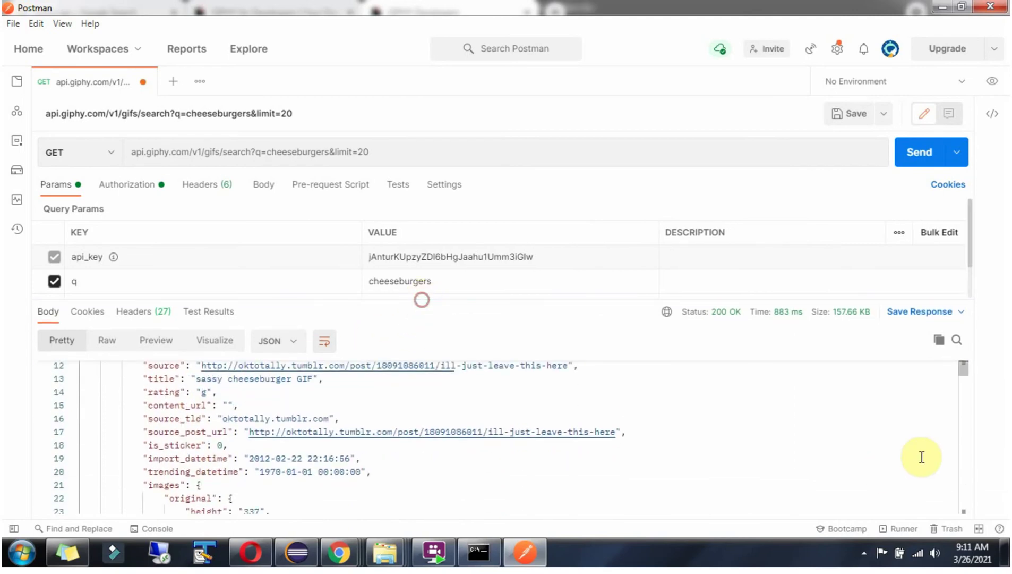
left_click_drag(963, 369, 963, 379)
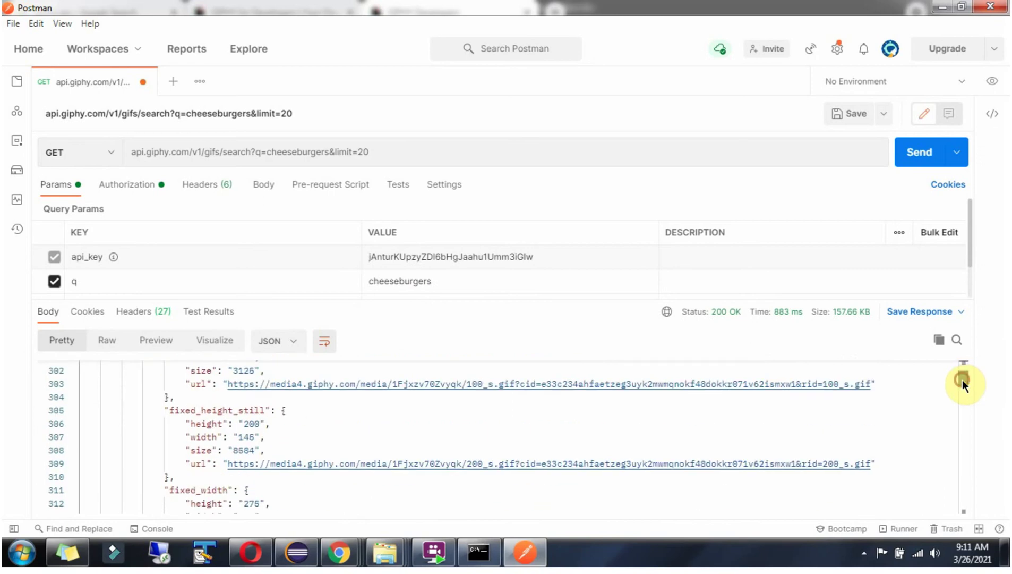
scroll(770, 429, "down", 1)
scroll(769, 430, "down", 4)
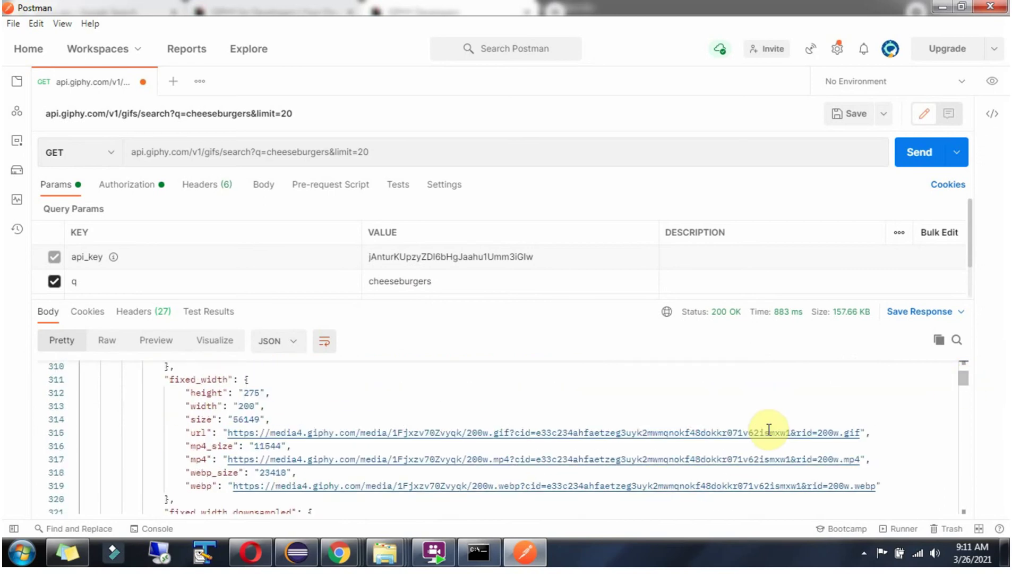
scroll(769, 430, "down", 3)
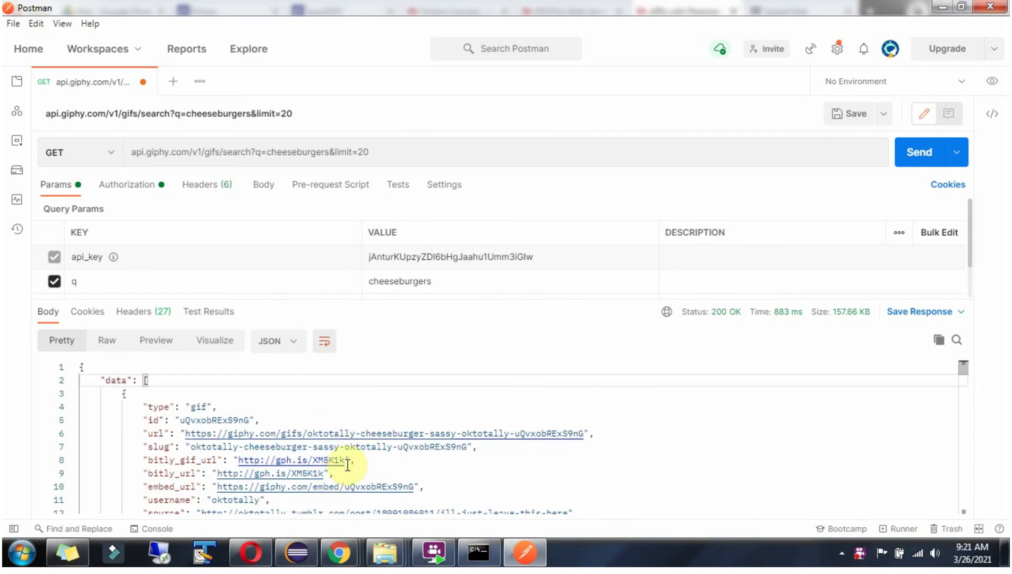
double_click(232, 420)
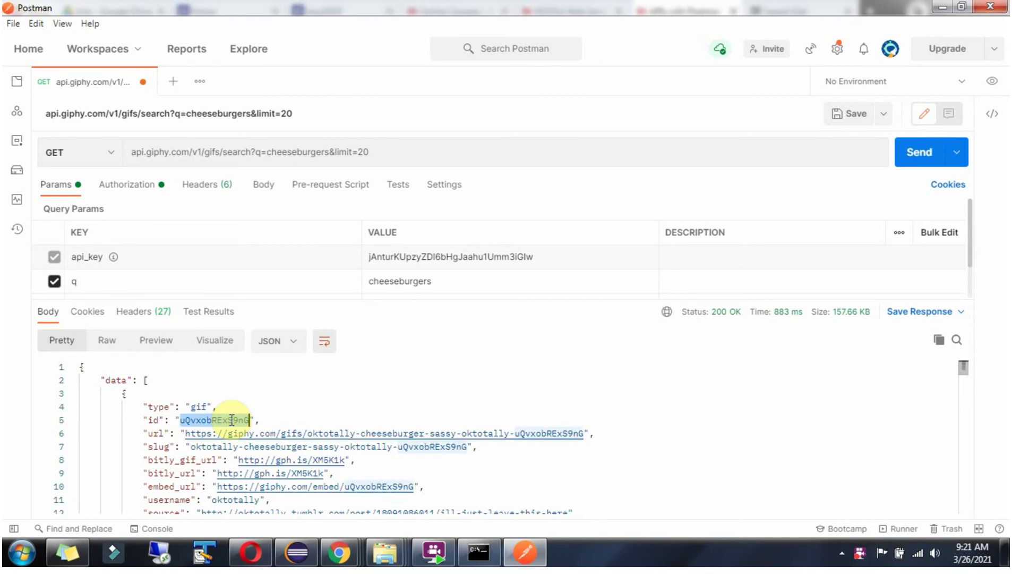
Copy the Get GIF by ID endpoint URL api.giphy.com/v1/gifs/{gif_id} from the GIPHY docs
mouse_move(339, 558)
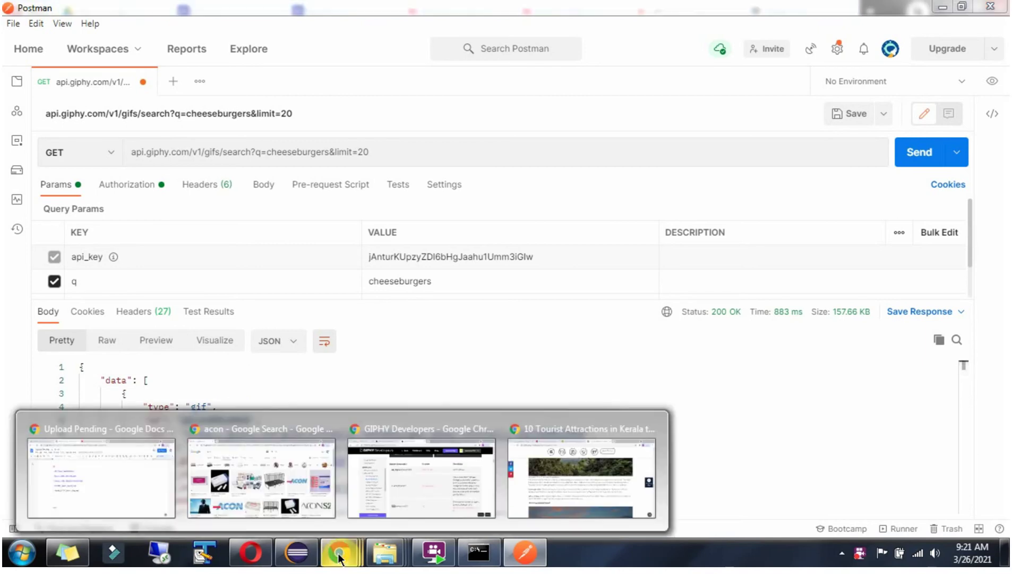
left_click(408, 493)
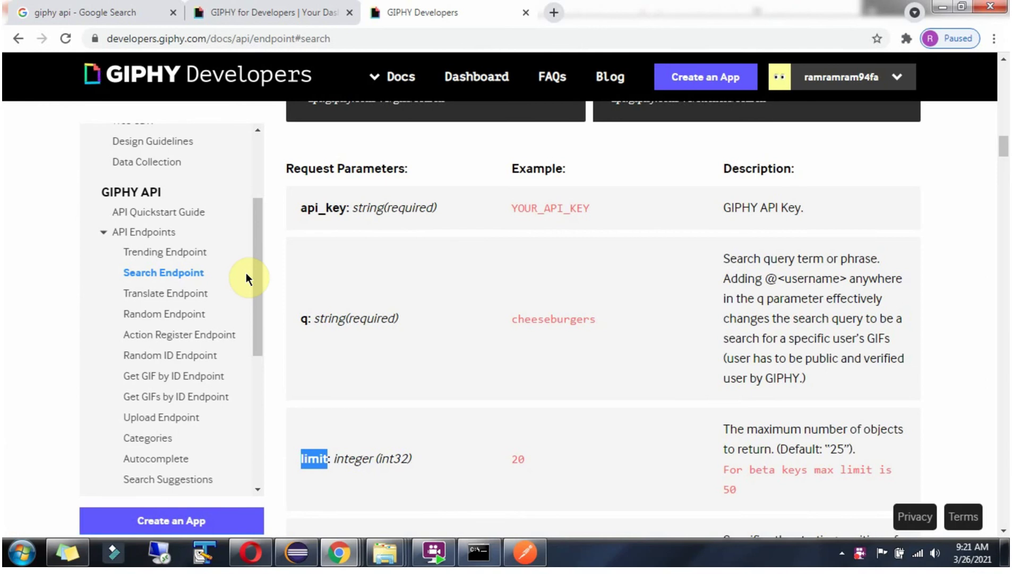
left_click(187, 381)
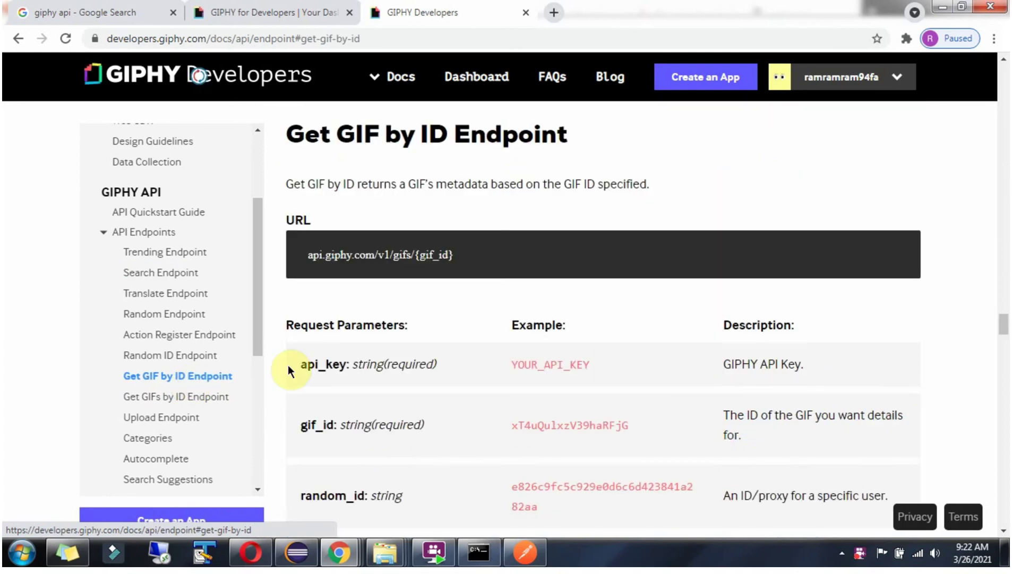
left_click_drag(307, 254, 437, 268)
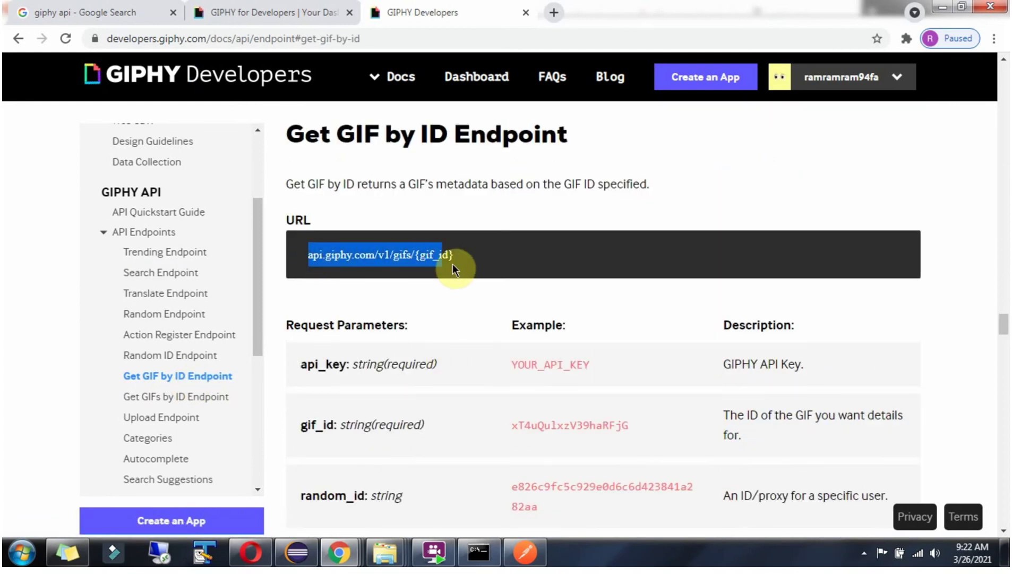
right_click(442, 257)
left_click(463, 266)
left_click(537, 562)
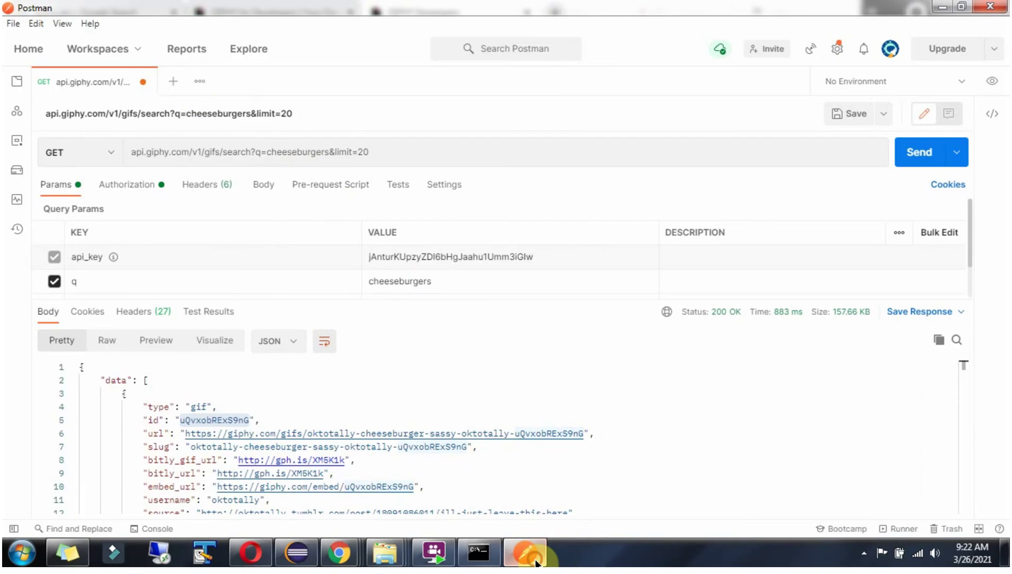
Open a new request tab with the pasted api.giphy.com/v1/gifs/{gif_id} URL
left_click(173, 81)
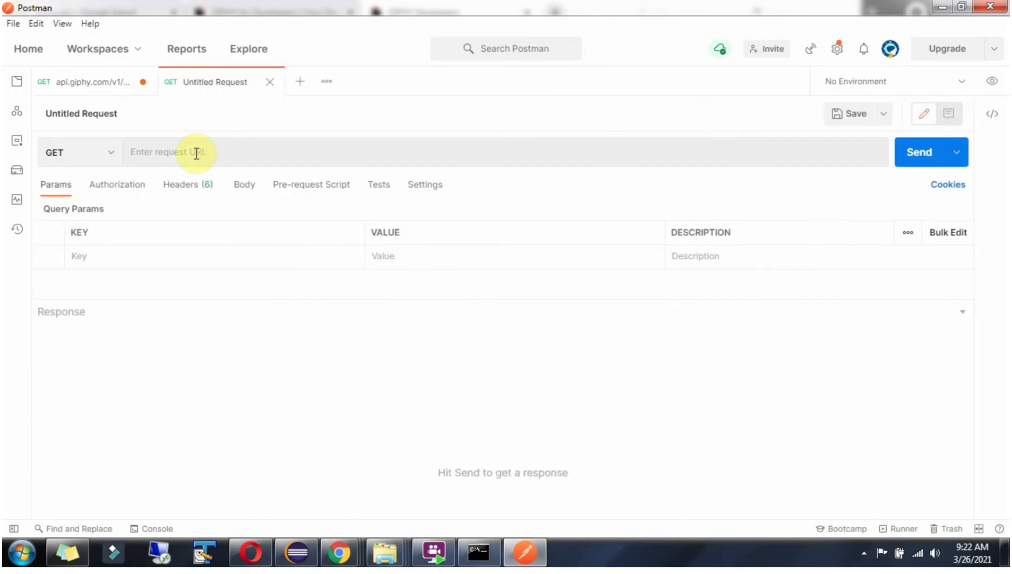
left_click(194, 152)
right_click(195, 154)
left_click(231, 244)
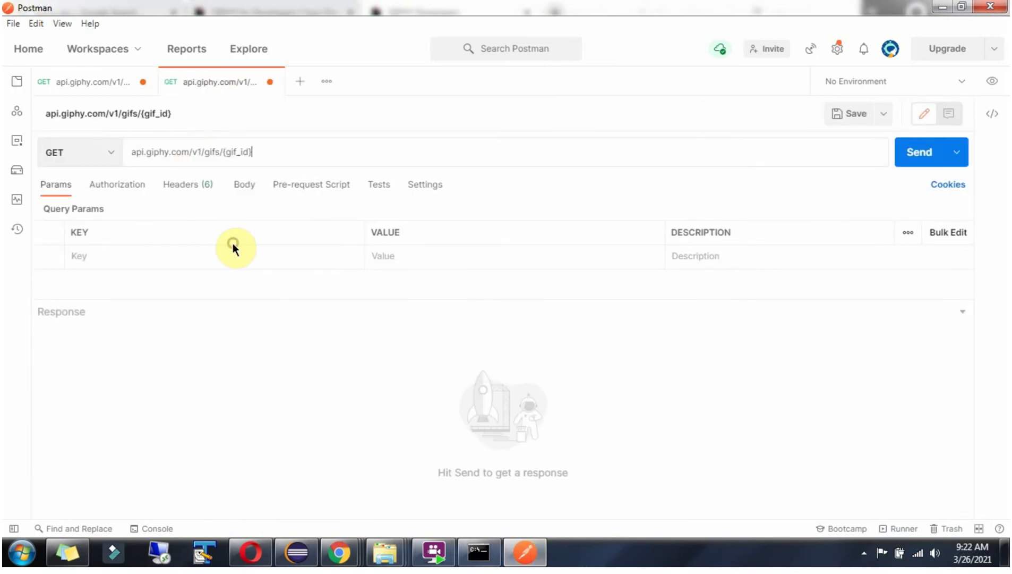
left_click_drag(224, 155, 256, 158)
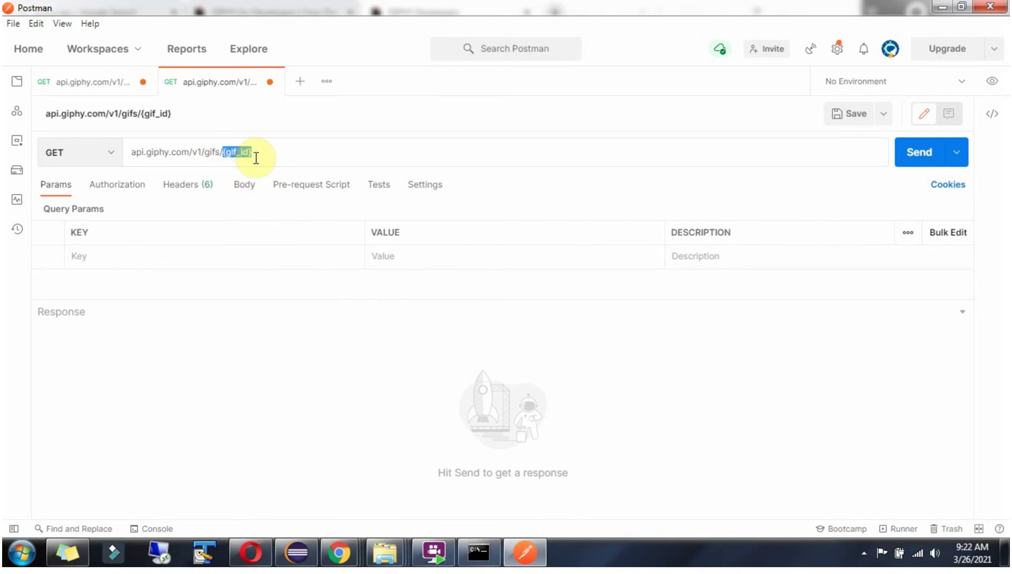
Replace {gif_id} with the first search result's id uQvxobRExS9nG
left_click(88, 82)
double_click(215, 420)
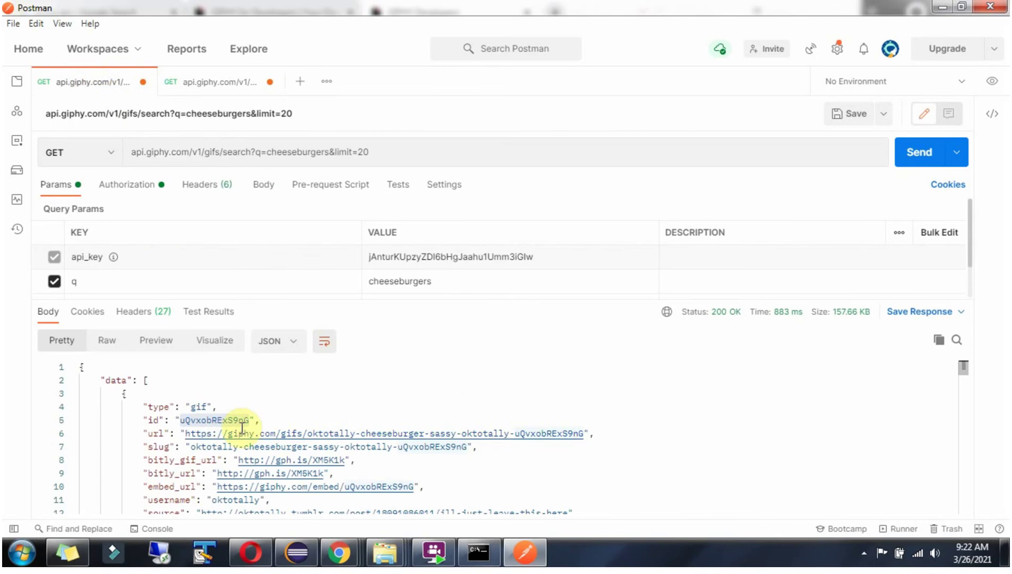
right_click(218, 420)
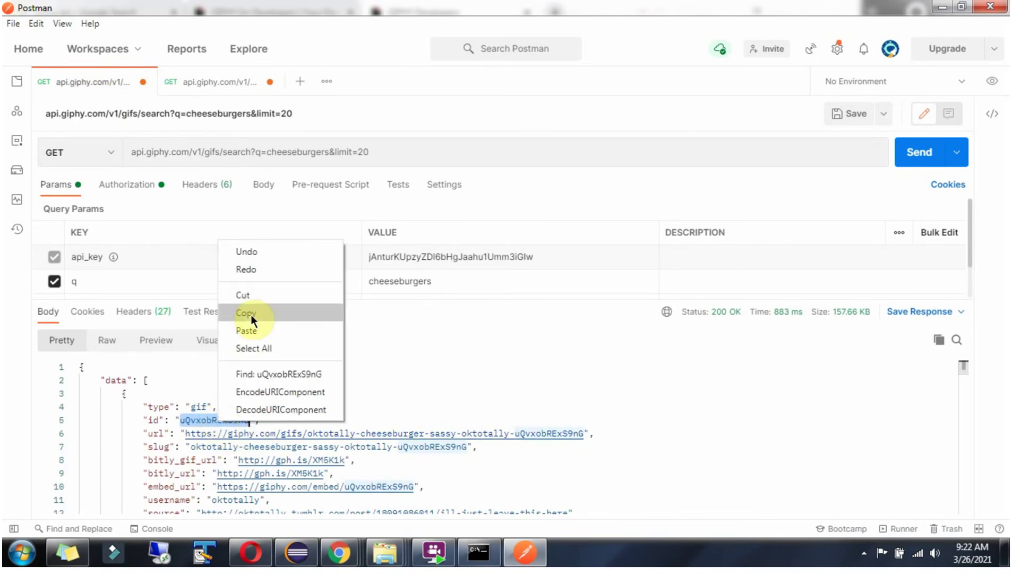
left_click(249, 317)
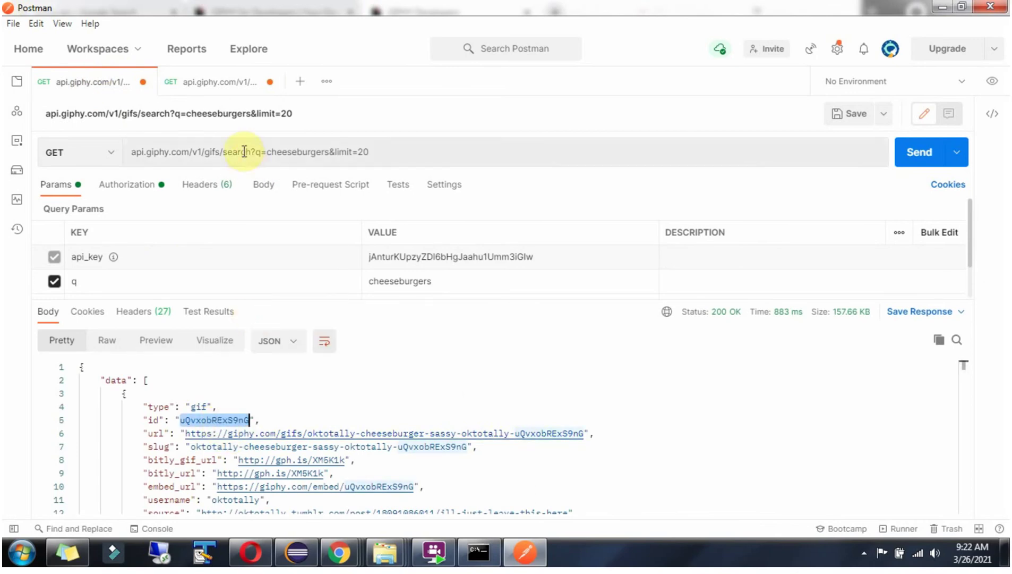
left_click(228, 83)
double_click(243, 151)
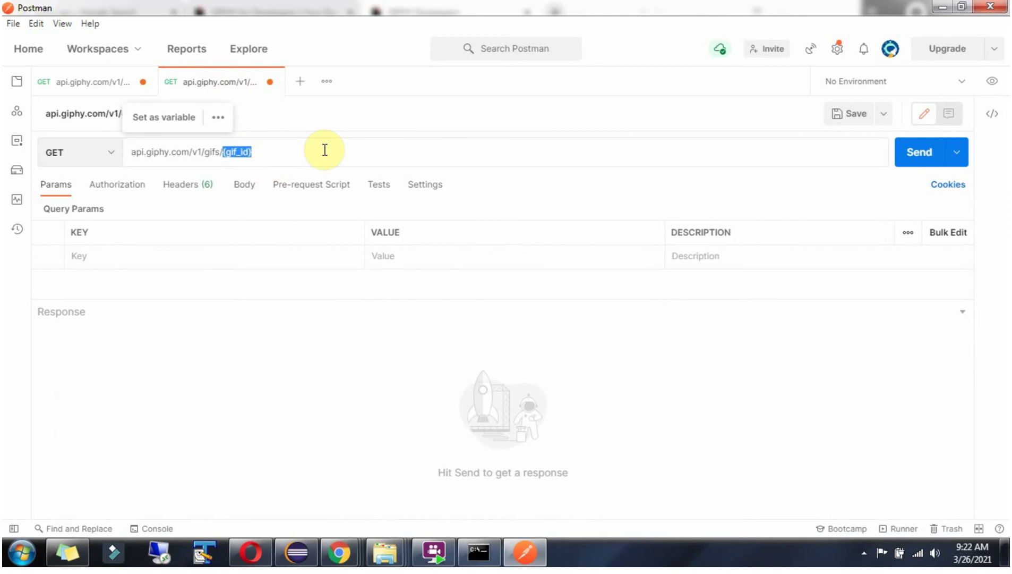
key("ctrl+v")
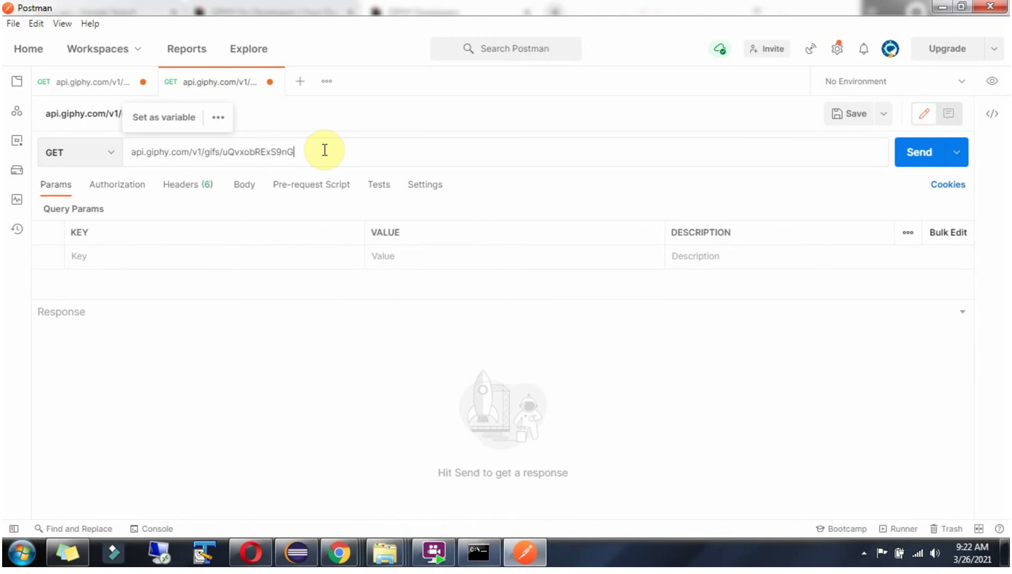
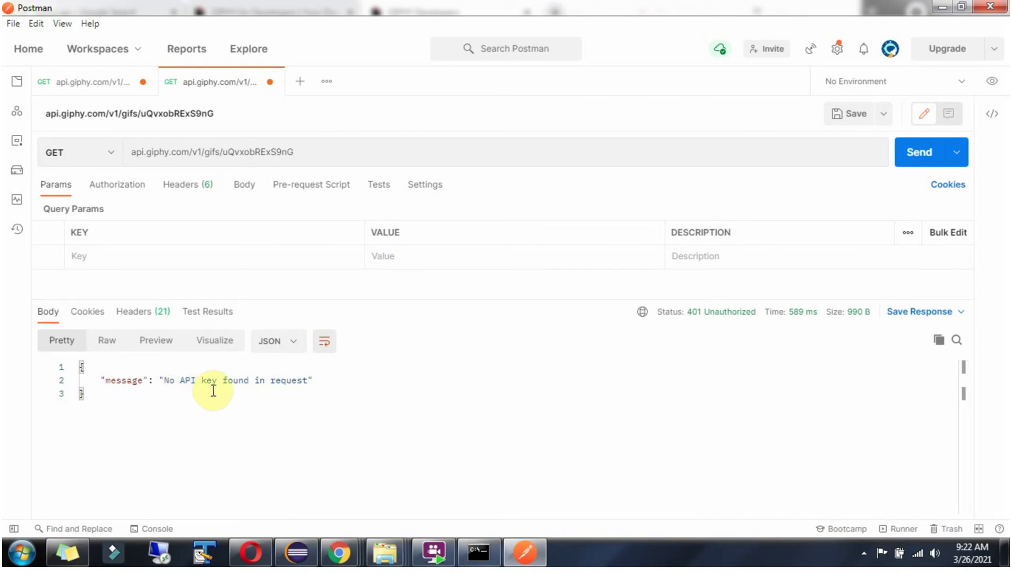
Give the GIF-by-ID request API Key authorization (api_key in Query Params) and resend it for 200 OK
left_click(123, 186)
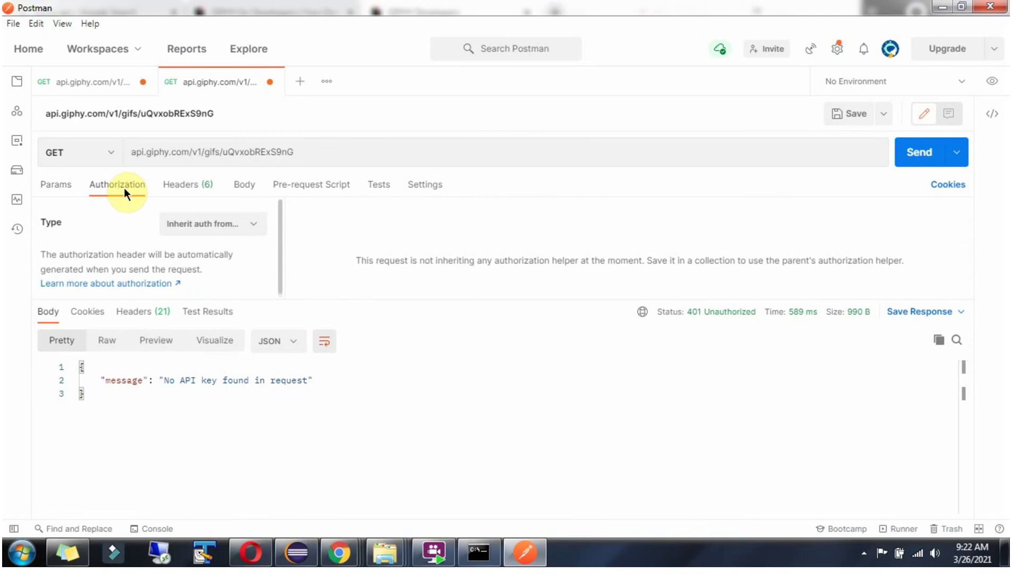
left_click(193, 223)
left_click(201, 297)
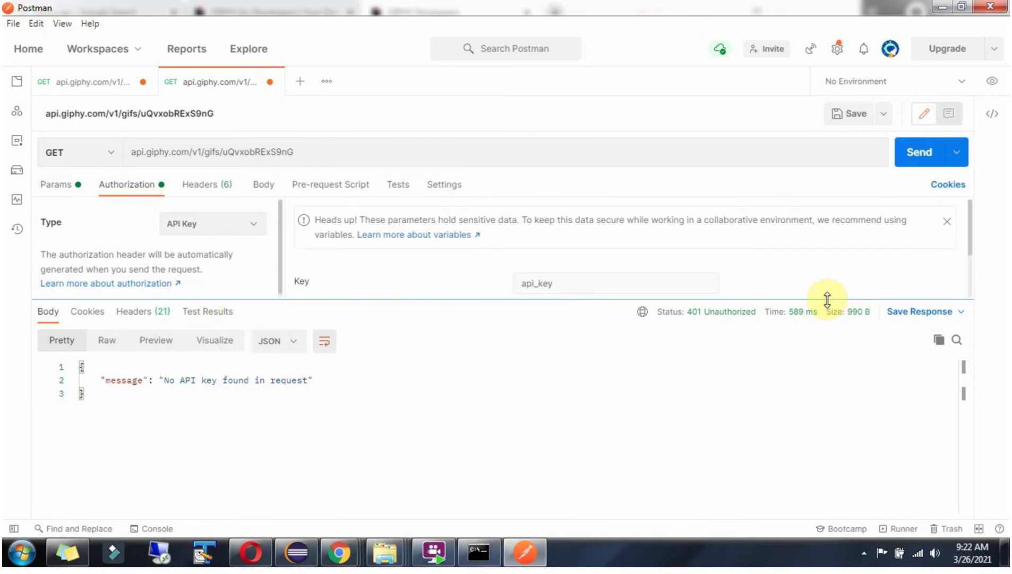
left_click_drag(827, 299, 811, 396)
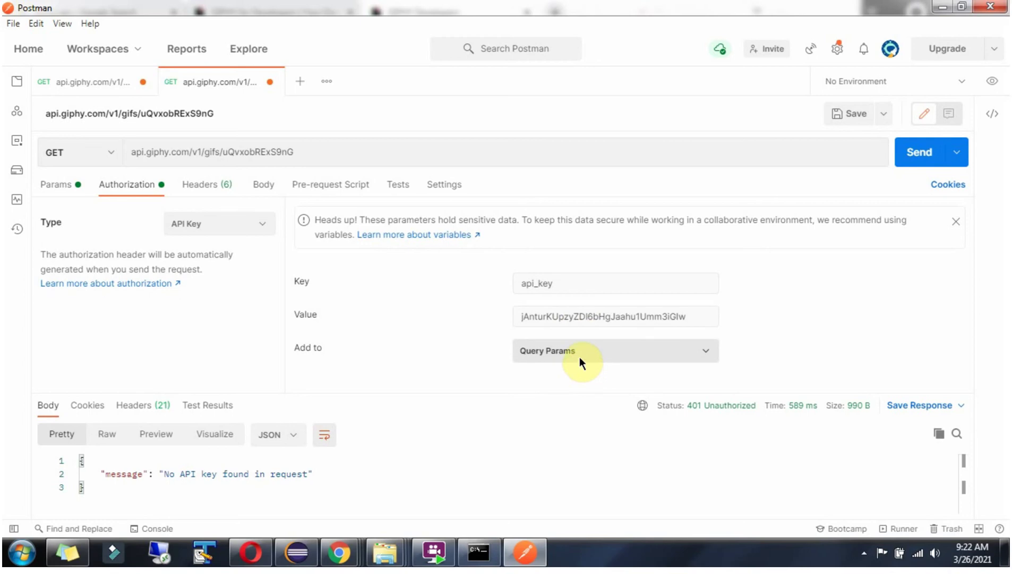
left_click(909, 152)
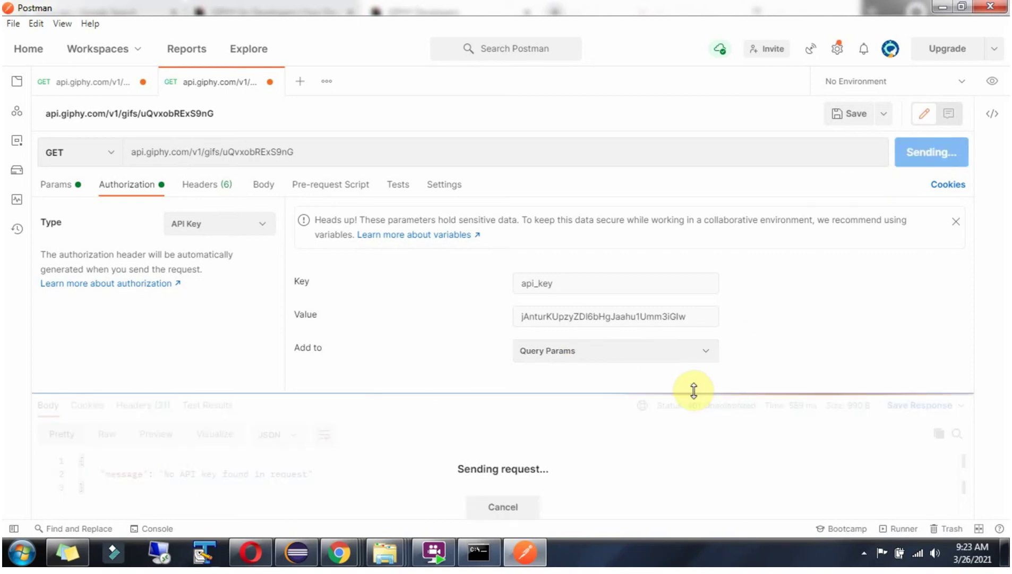
left_click_drag(693, 392, 705, 273)
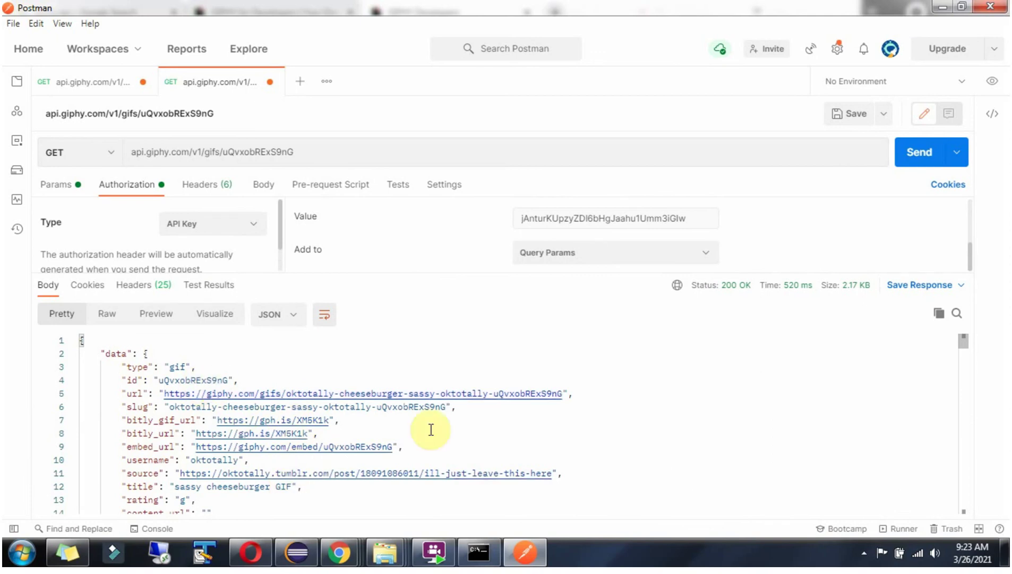
Fetch the response's downsized_large GIF URL in a new tab, then return to the GIF-by-ID request
left_click(681, 436)
scroll(681, 437, "down", 3)
scroll(681, 437, "down", 3)
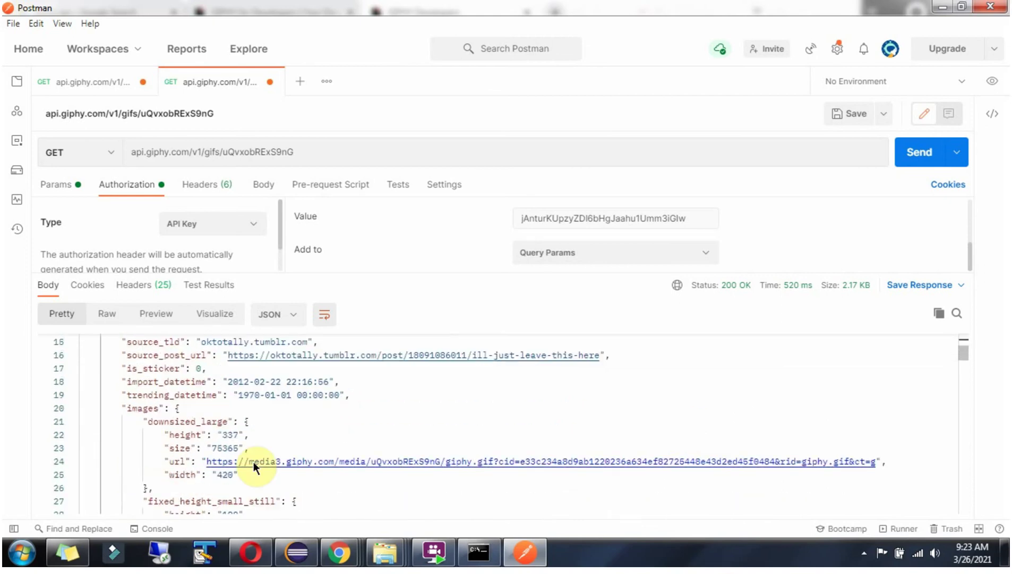
left_click(253, 462)
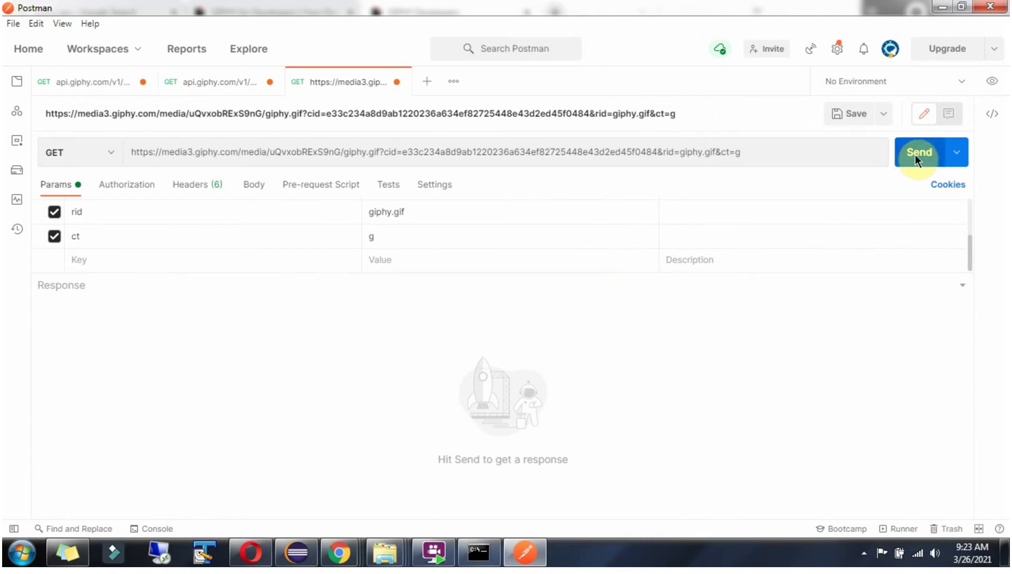
left_click(920, 154)
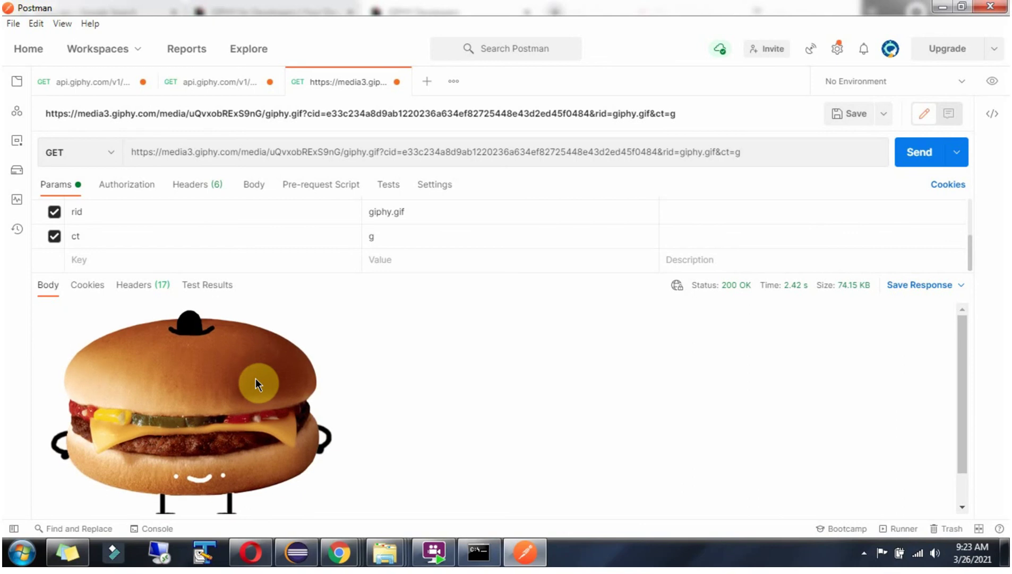
left_click(218, 81)
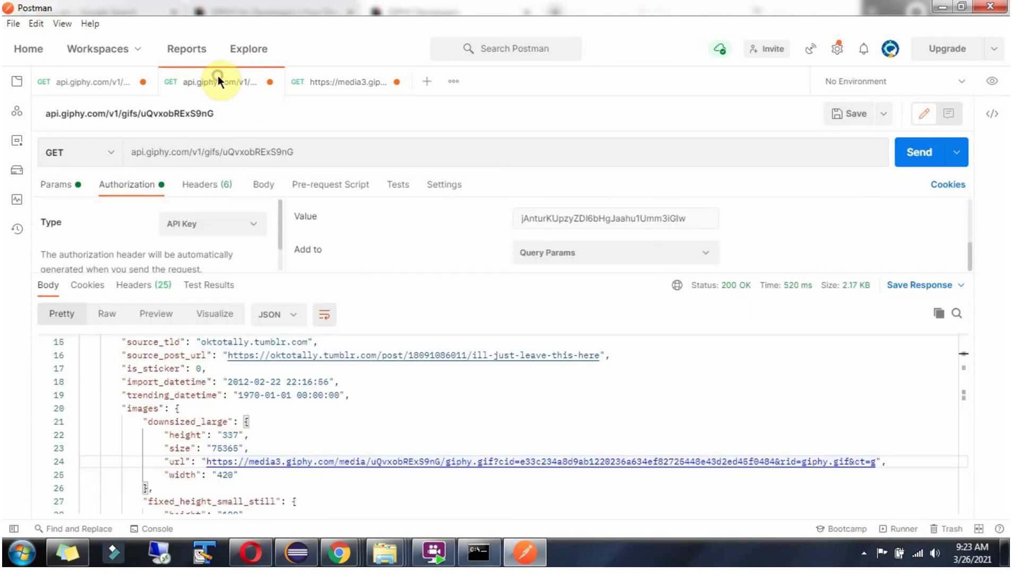
Replace the GIF ID at the URL's end with :gif and focus its empty Path Variables value
double_click(266, 153)
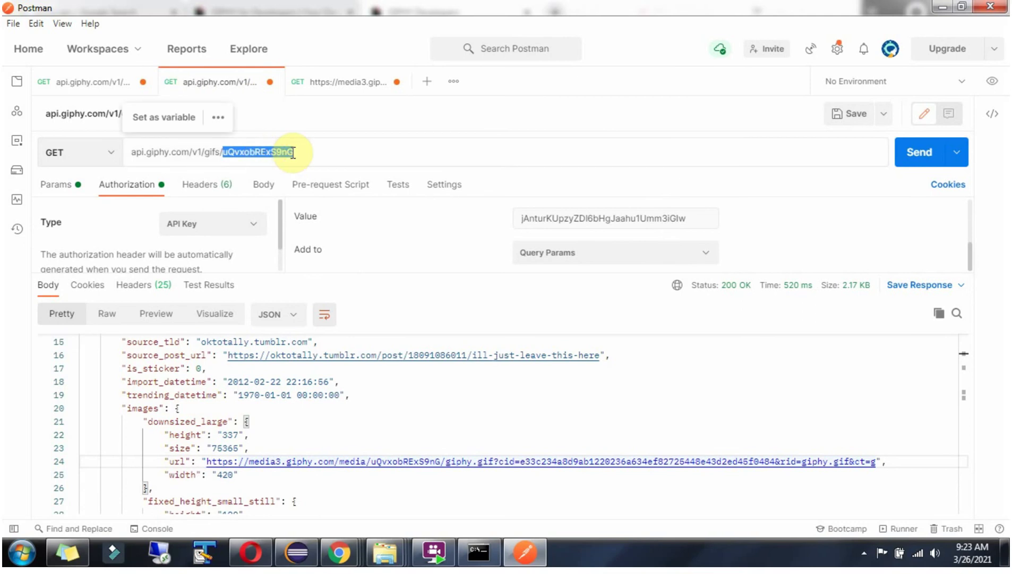
type(":")
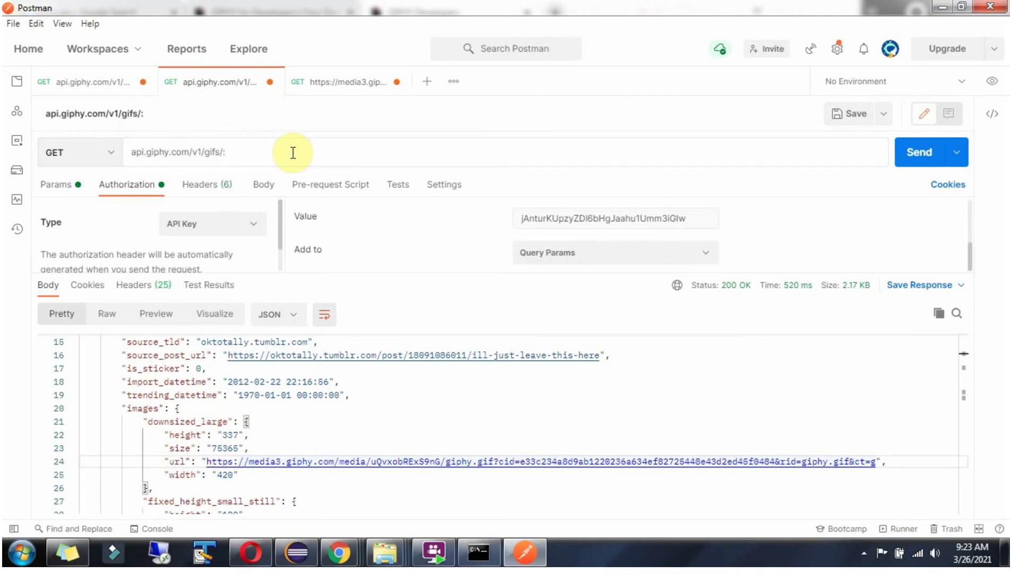
type("gif")
left_click(60, 184)
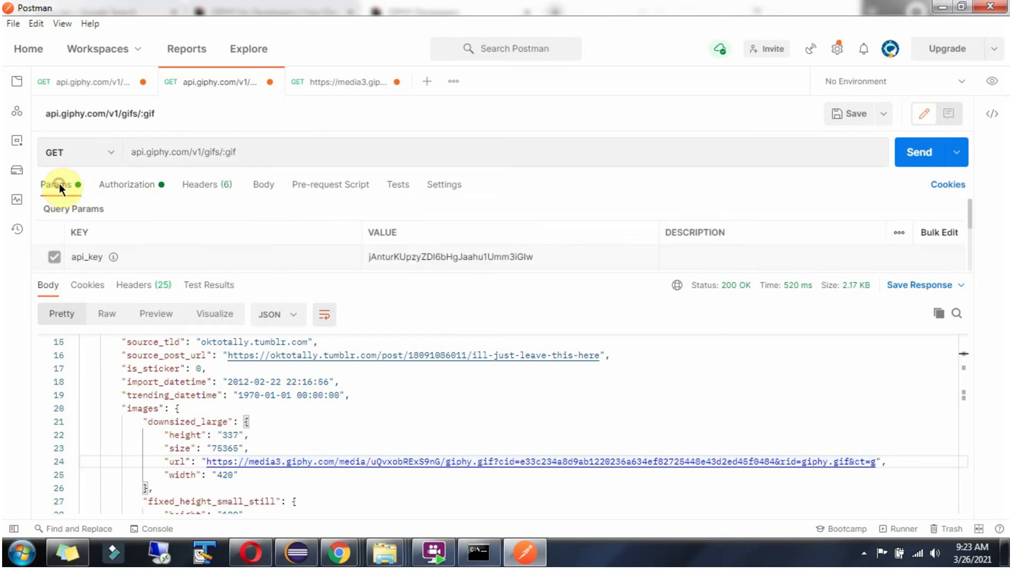
left_click_drag(359, 269, 350, 400)
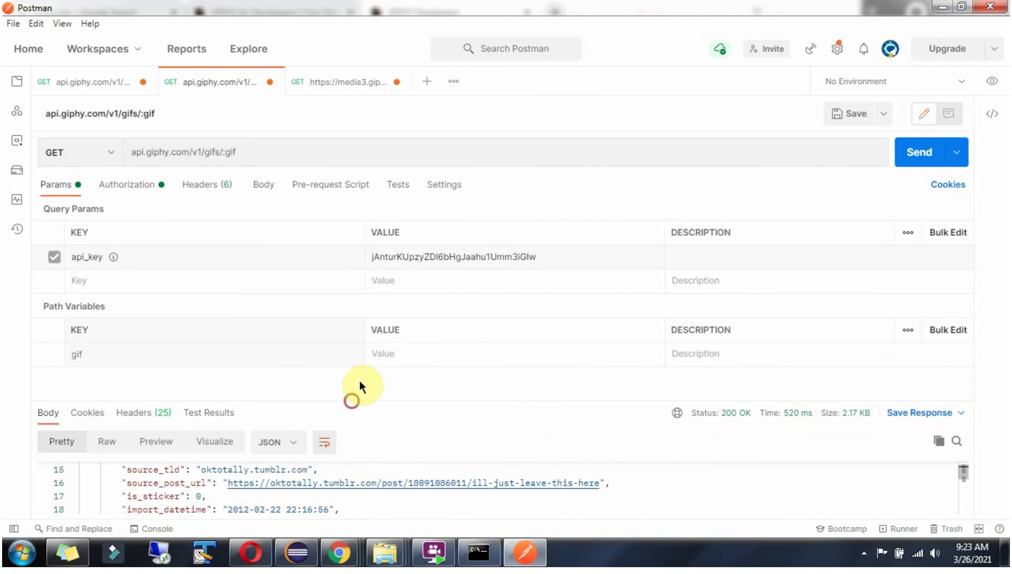
left_click(386, 355)
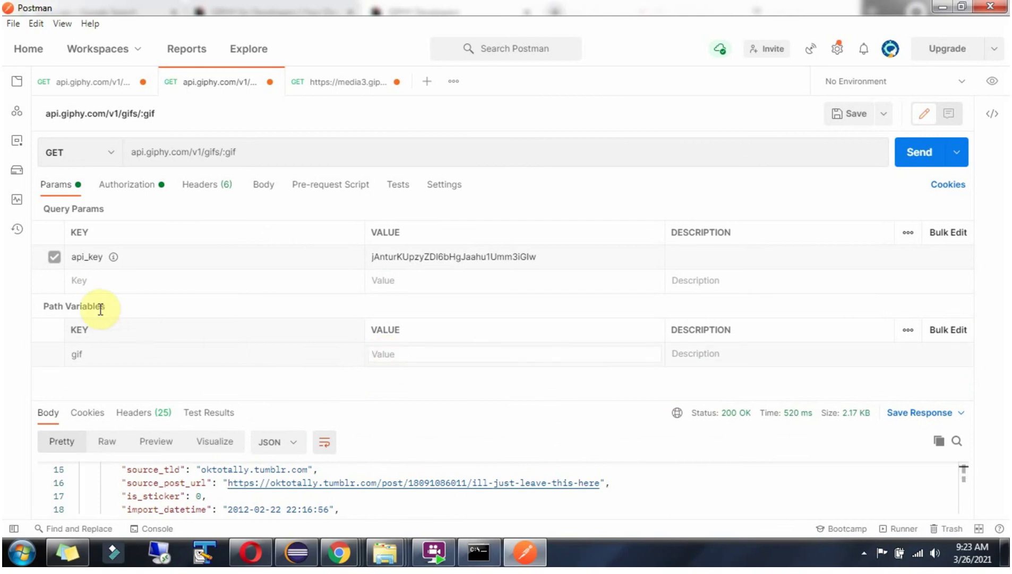
left_click(87, 355)
left_click(386, 353)
Copy the GIF ID uQvxobRExS9nG from the cheeseburger search request's response
left_click(108, 86)
left_click(209, 420)
right_click(209, 419)
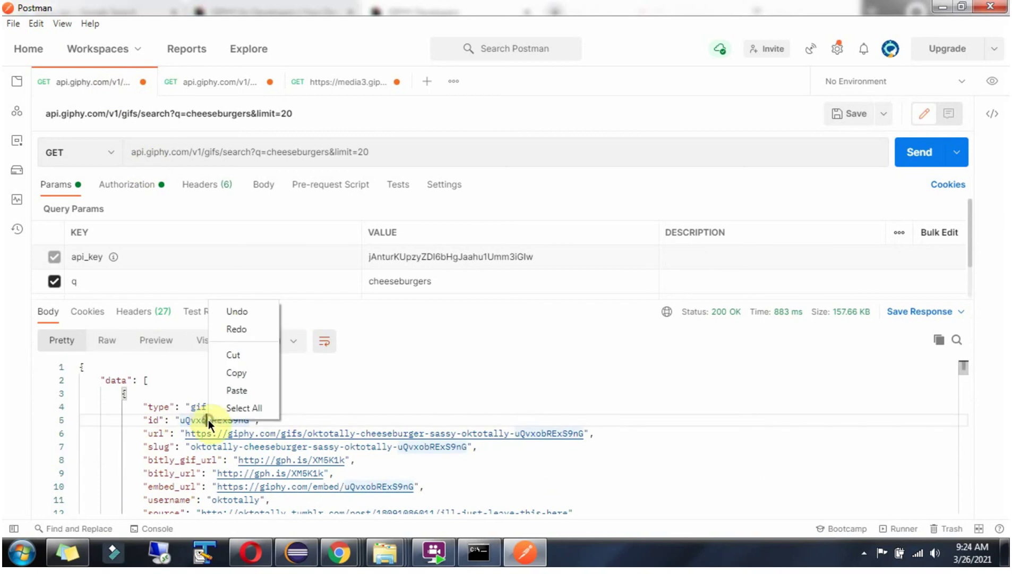
double_click(193, 422)
right_click(193, 421)
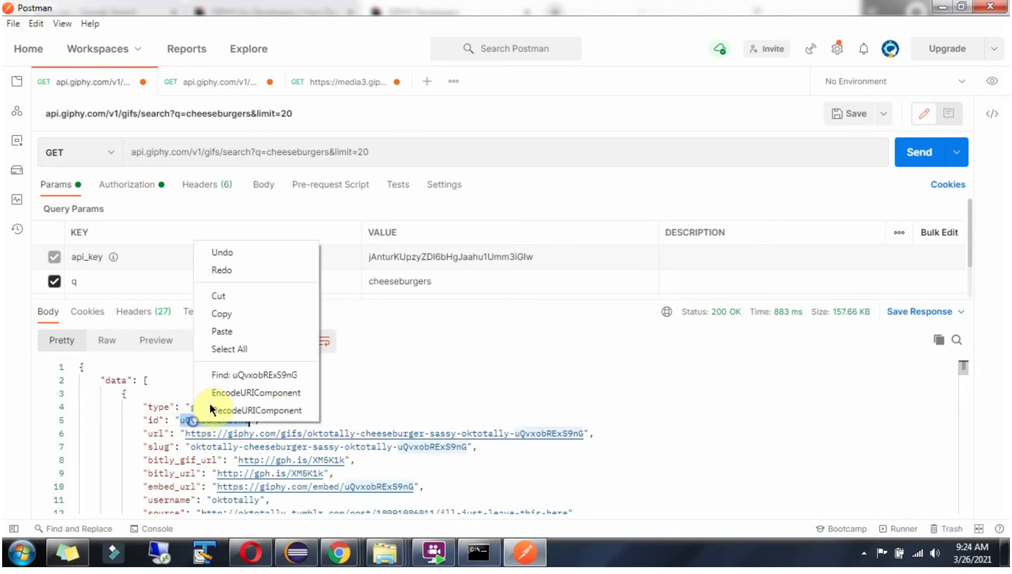
left_click(231, 314)
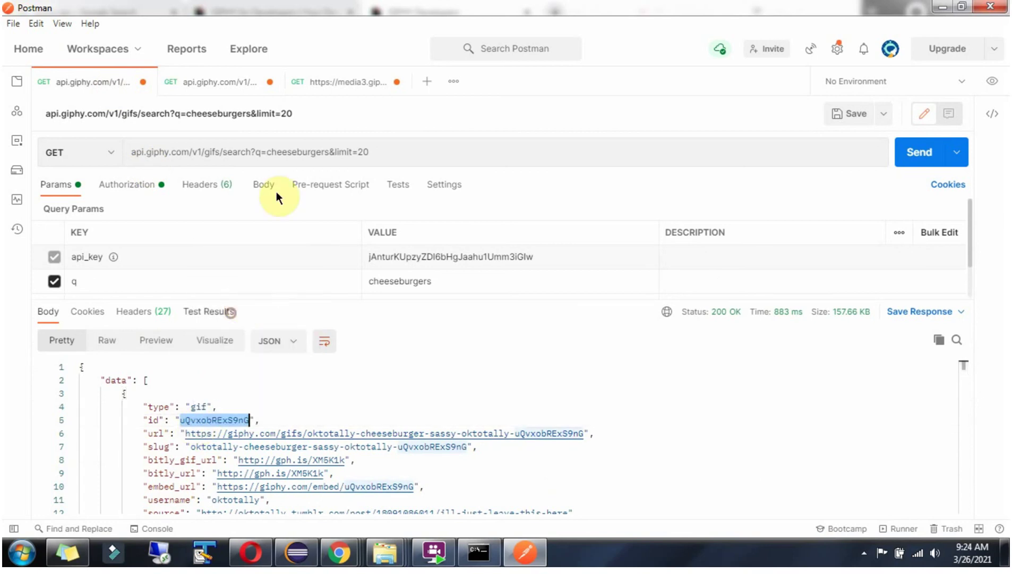
Paste uQvxobRExS9nG as the gif path variable value and resend the GIF-by-ID request
left_click(222, 83)
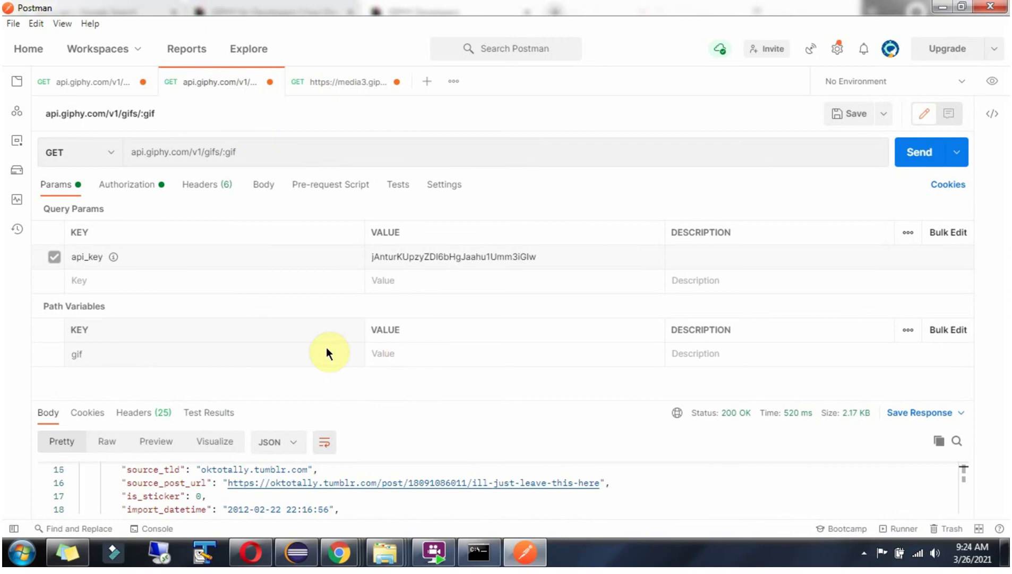
left_click(396, 361)
right_click(394, 358)
left_click(427, 448)
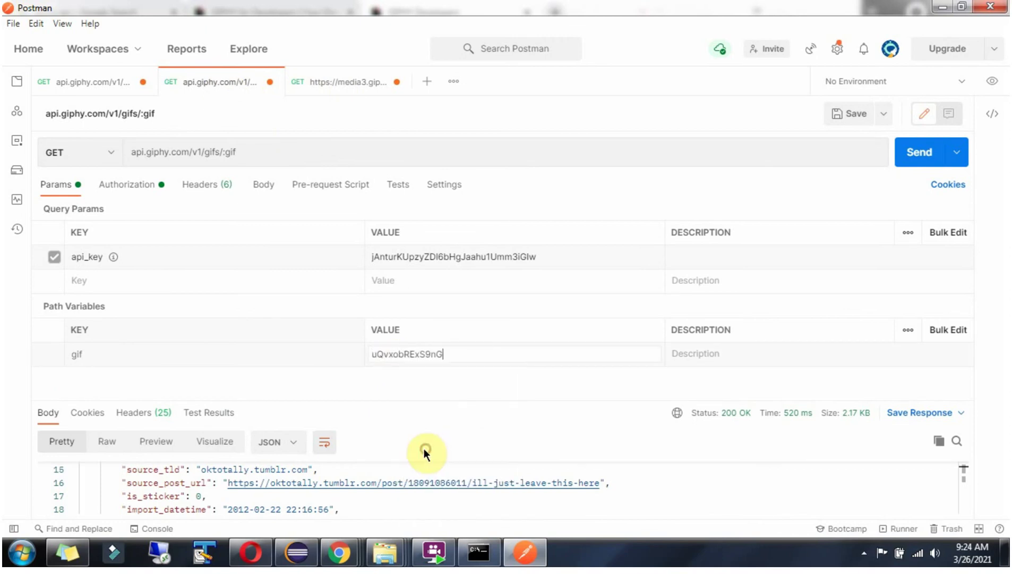
left_click(923, 152)
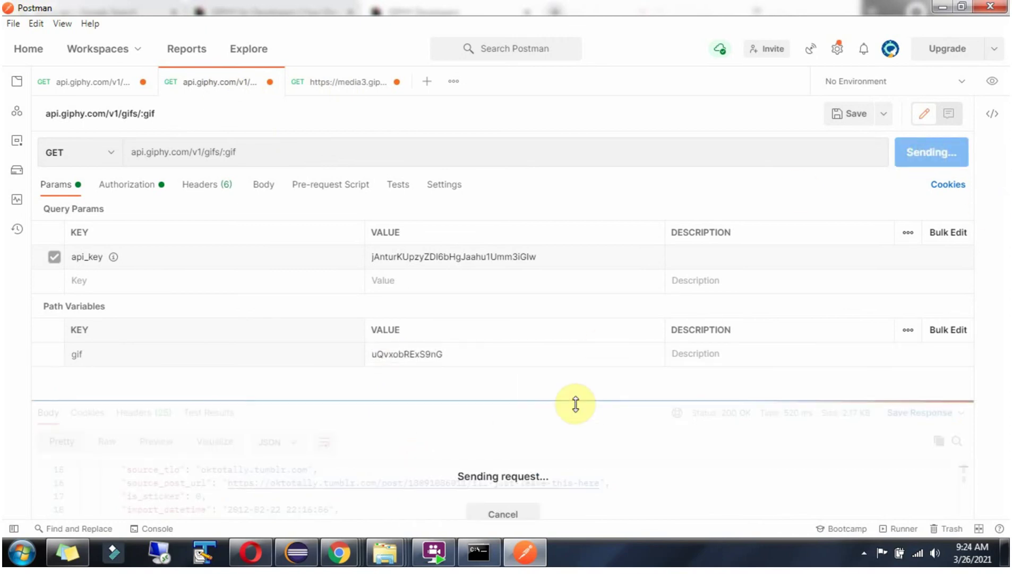
left_click_drag(575, 393, 576, 354)
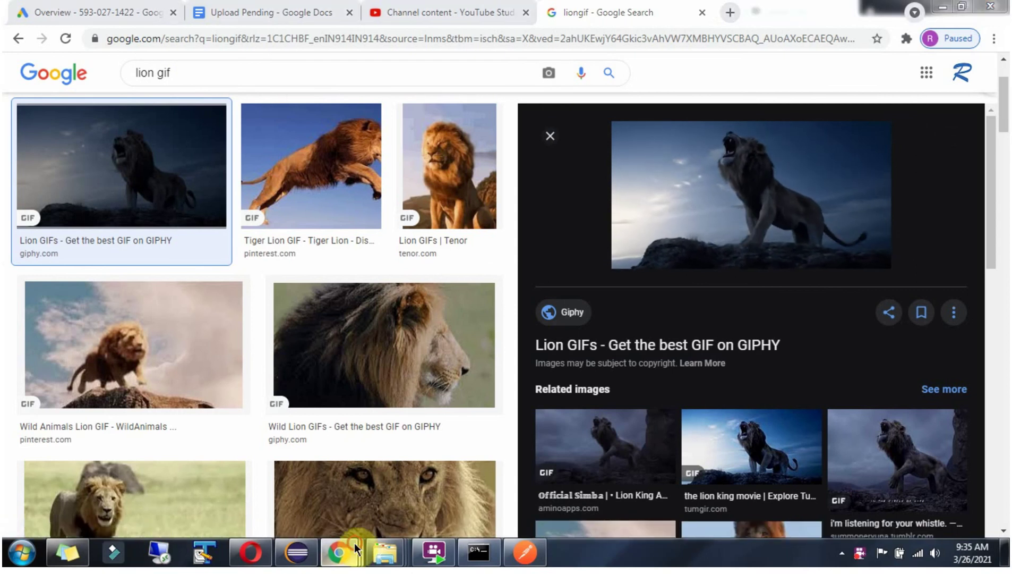
Copy the upload.giphy.com/v1/gifs URL from GIPHY's Upload Endpoint docs and return to Postman
mouse_move(352, 545)
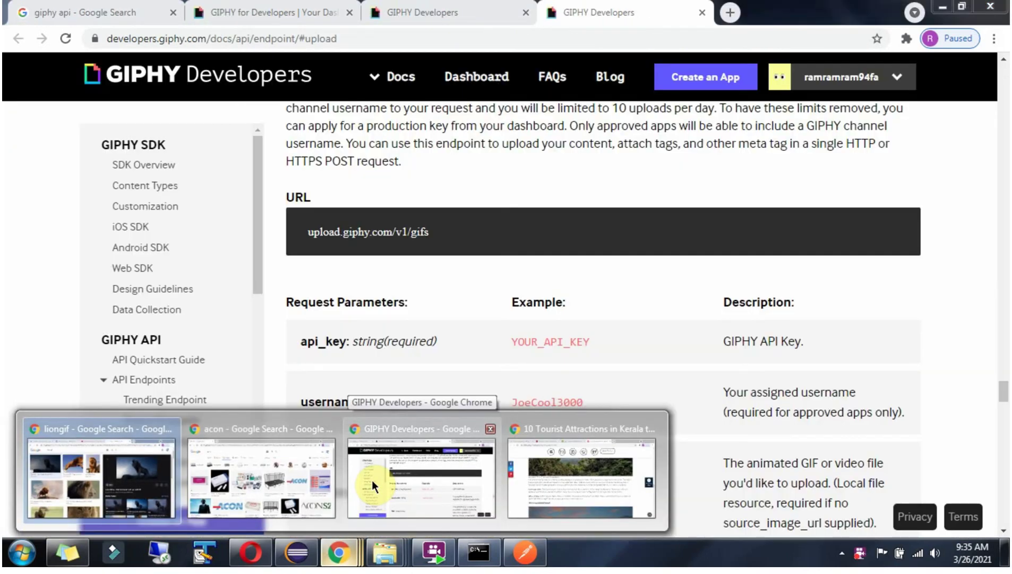
left_click(373, 478)
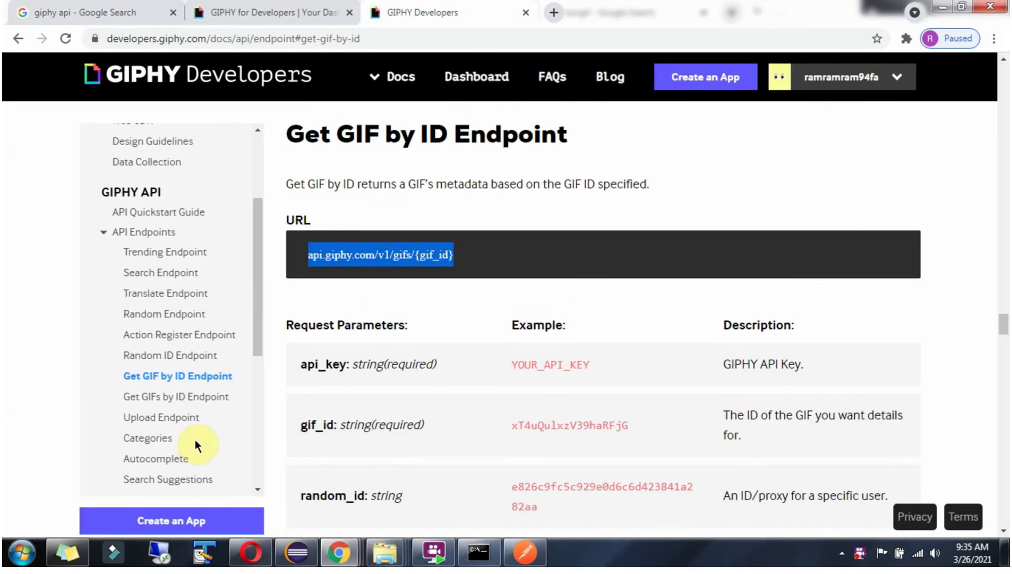
left_click(171, 420)
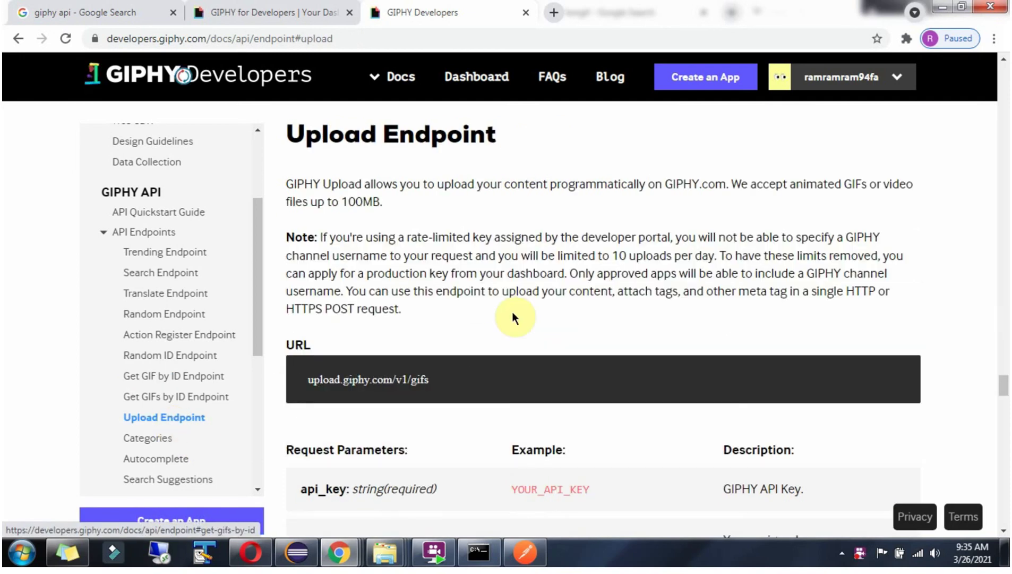
scroll(513, 314, "down", 3)
scroll(513, 314, "down", 1)
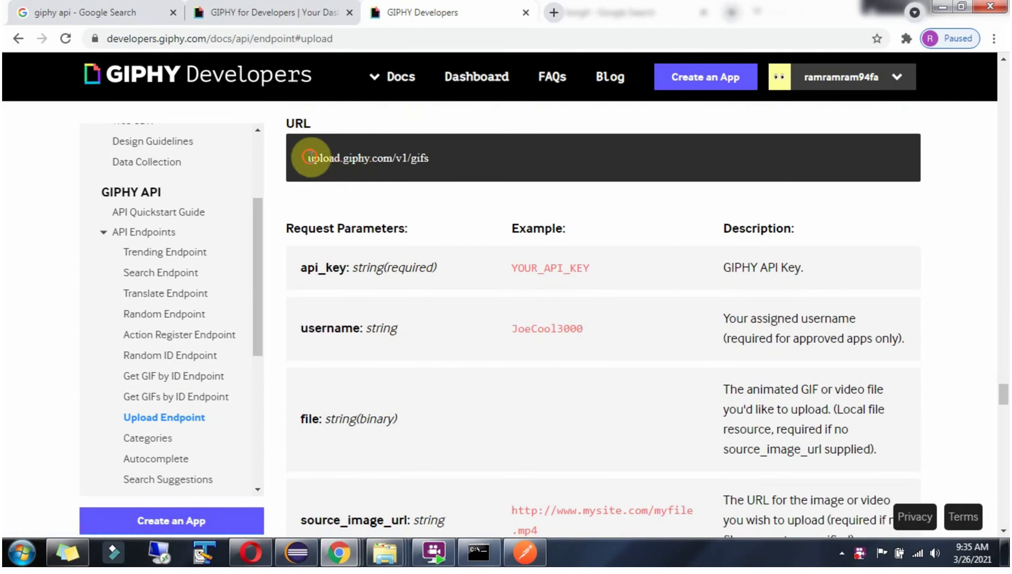
left_click_drag(311, 157, 430, 163)
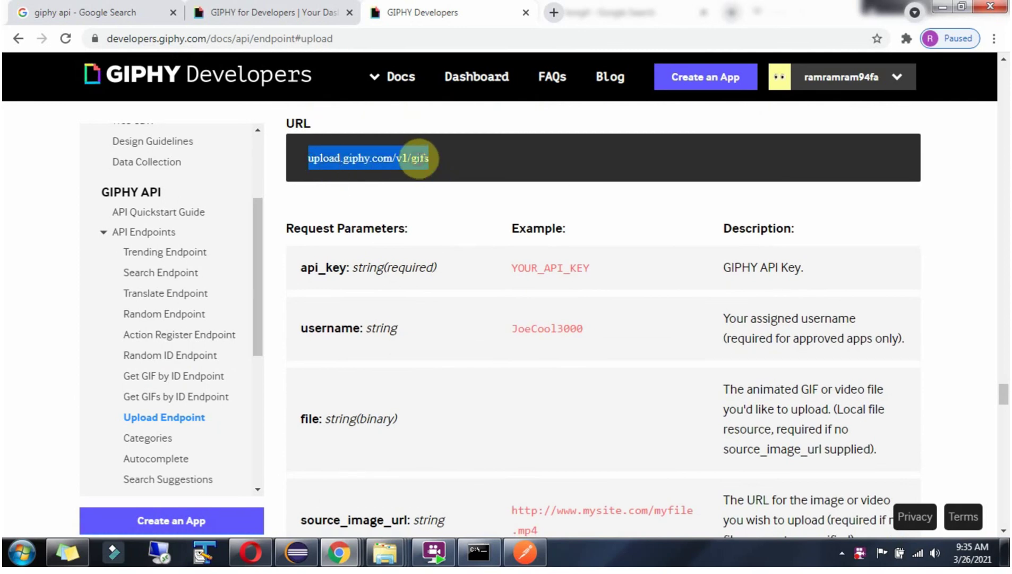
right_click(419, 158)
left_click(444, 170)
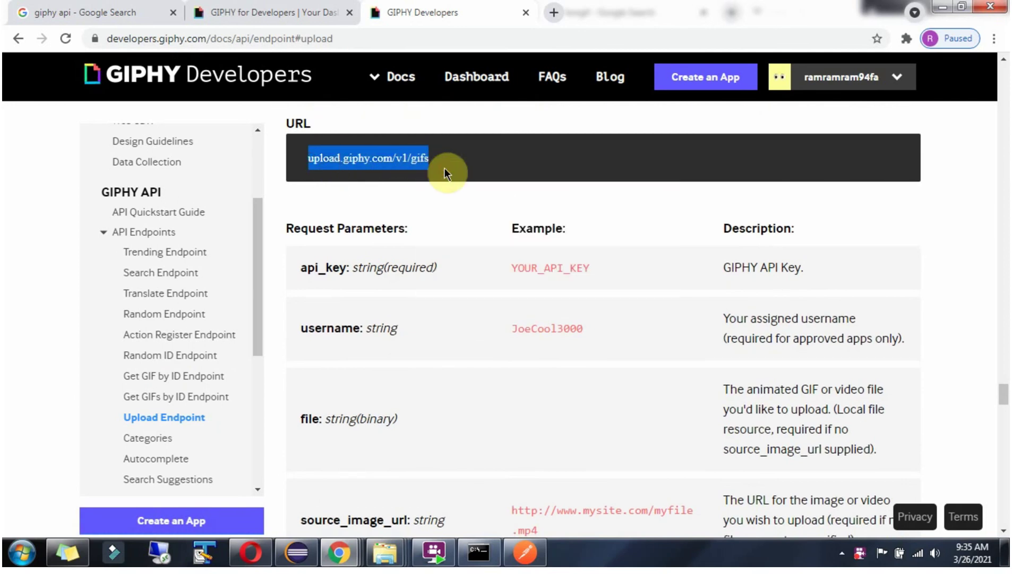
left_click(524, 553)
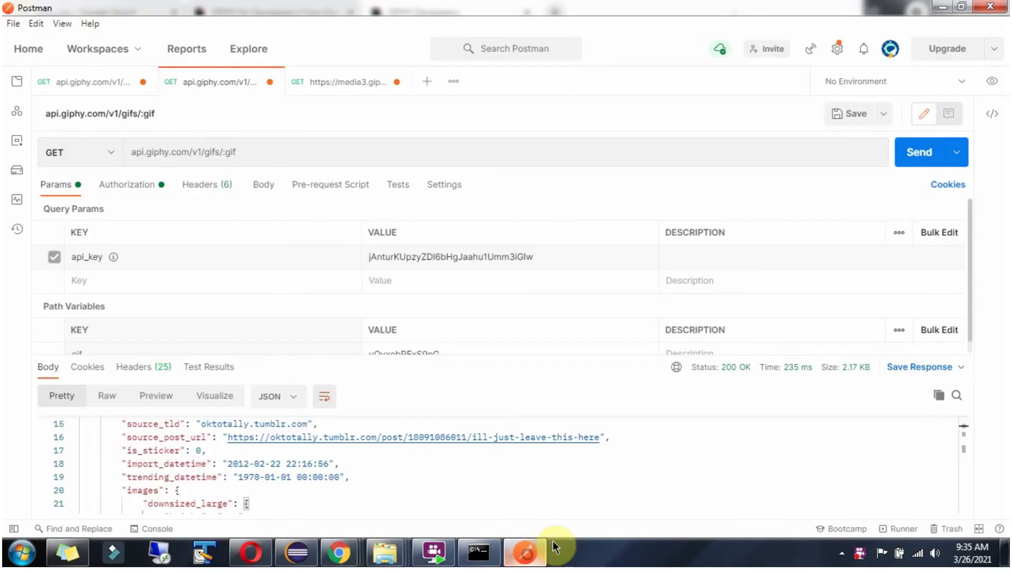
Create a new POST request to upload.giphy.com/v1/gifs with API Key authorization
left_click(428, 81)
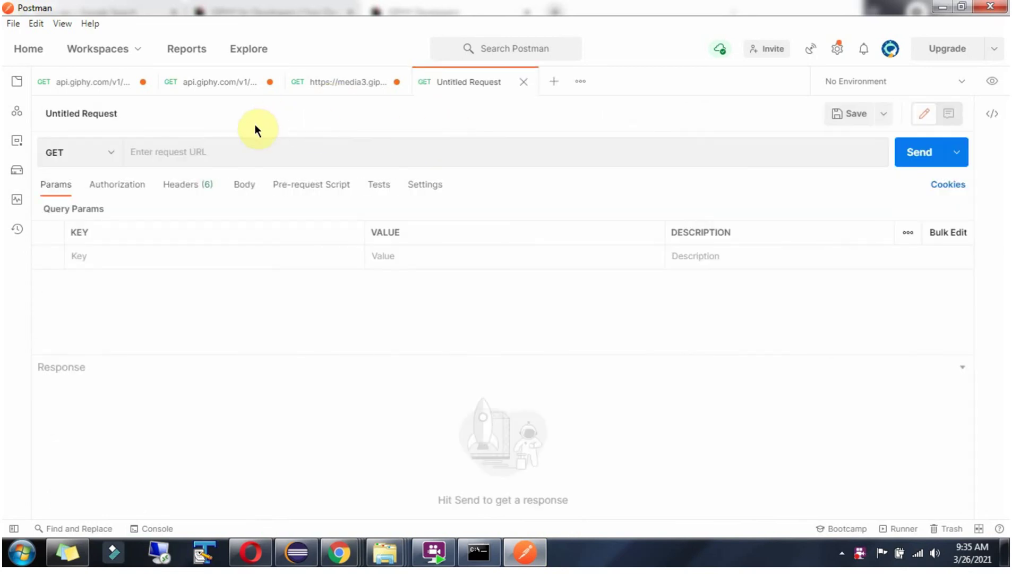
right_click(234, 148)
left_click(277, 239)
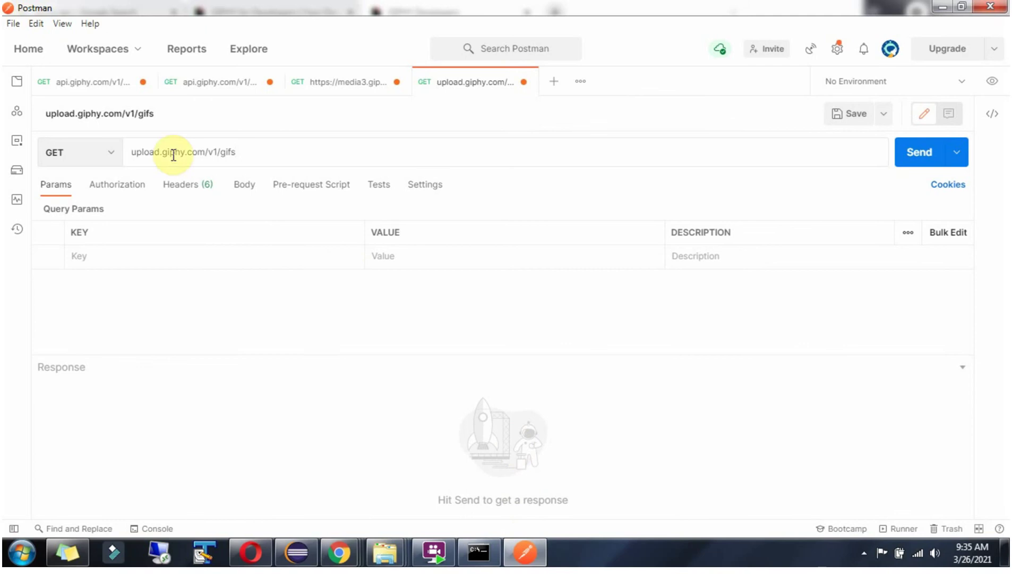
left_click(111, 152)
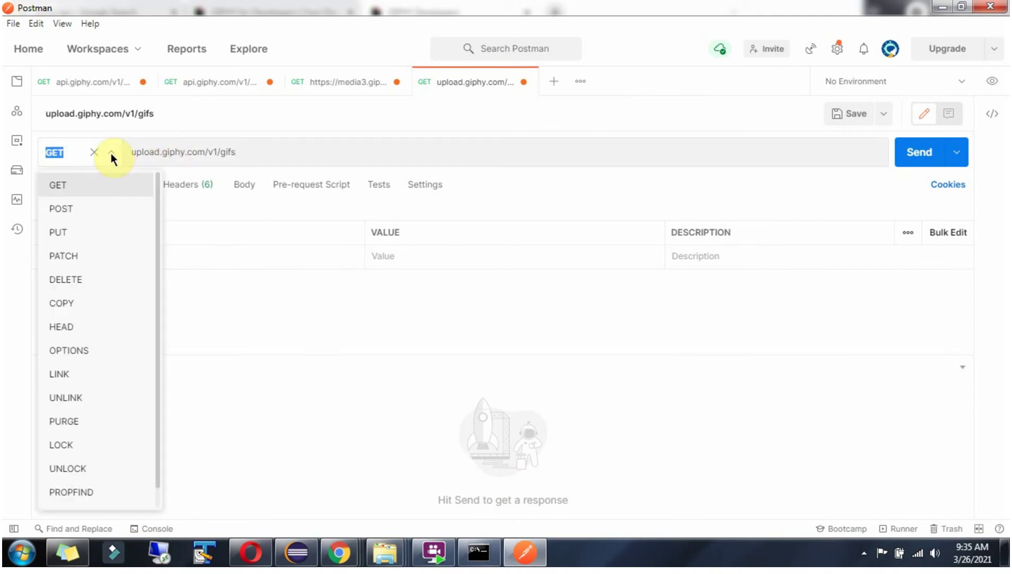
left_click(81, 209)
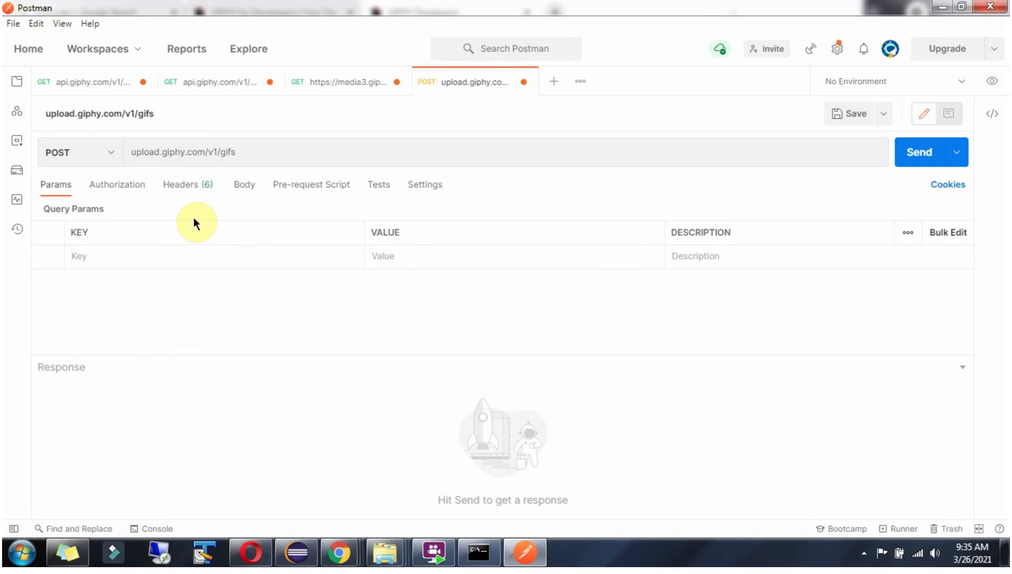
left_click(121, 184)
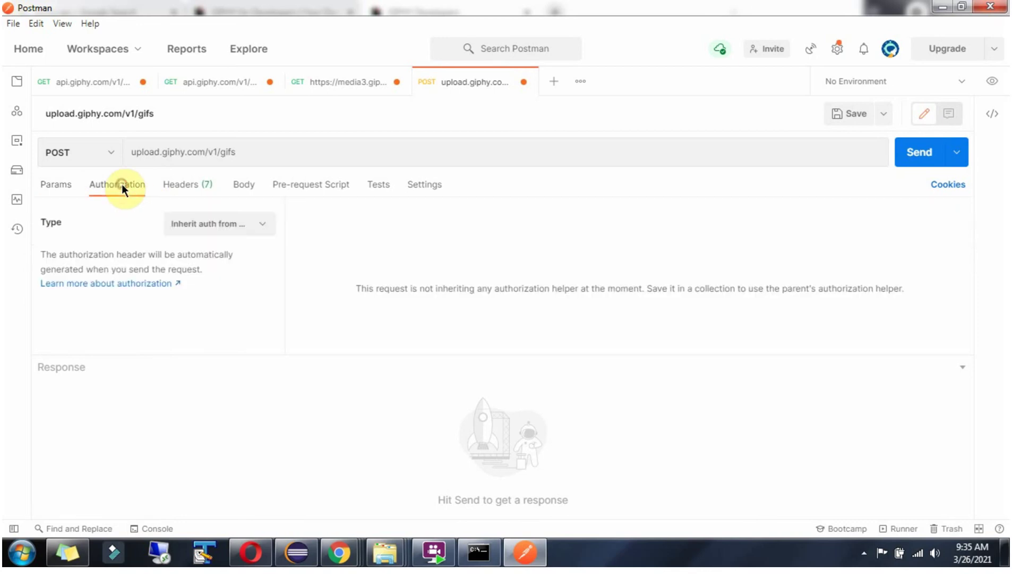
left_click(223, 229)
left_click(214, 301)
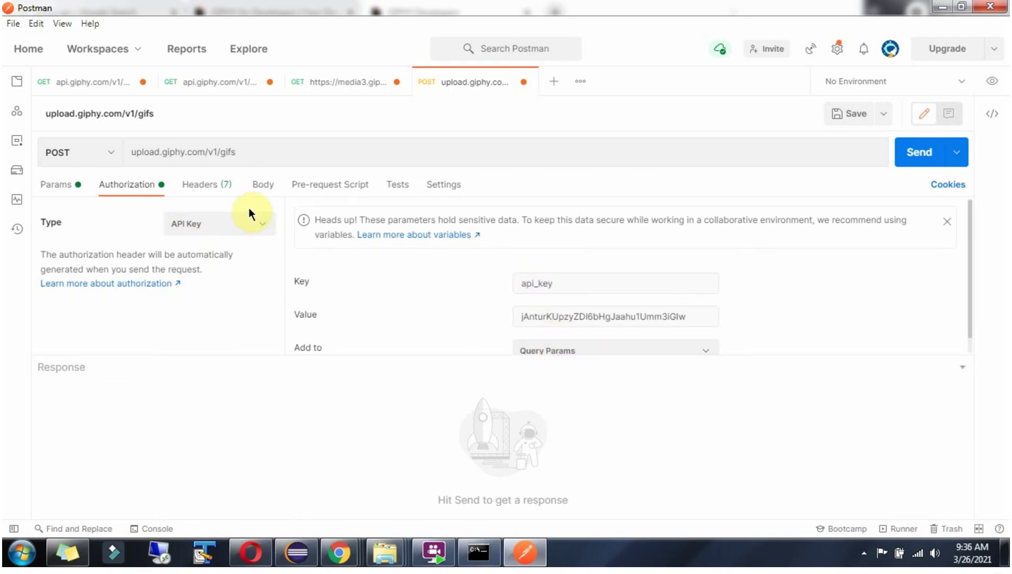
Copy the parameter name 'file' from the GIPHY upload docs
left_click(535, 547)
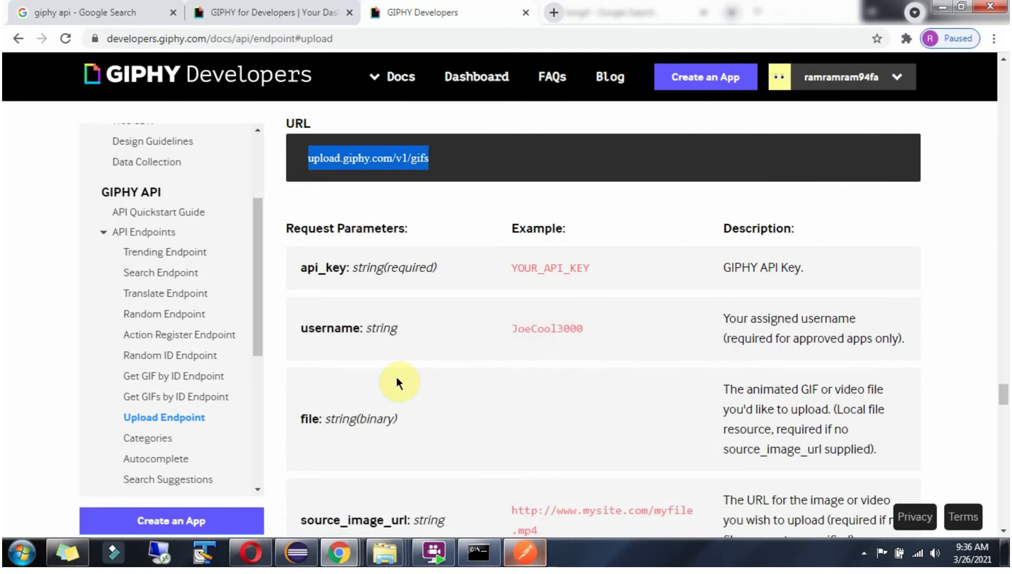
scroll(422, 334, "down", 1)
scroll(422, 333, "down", 2)
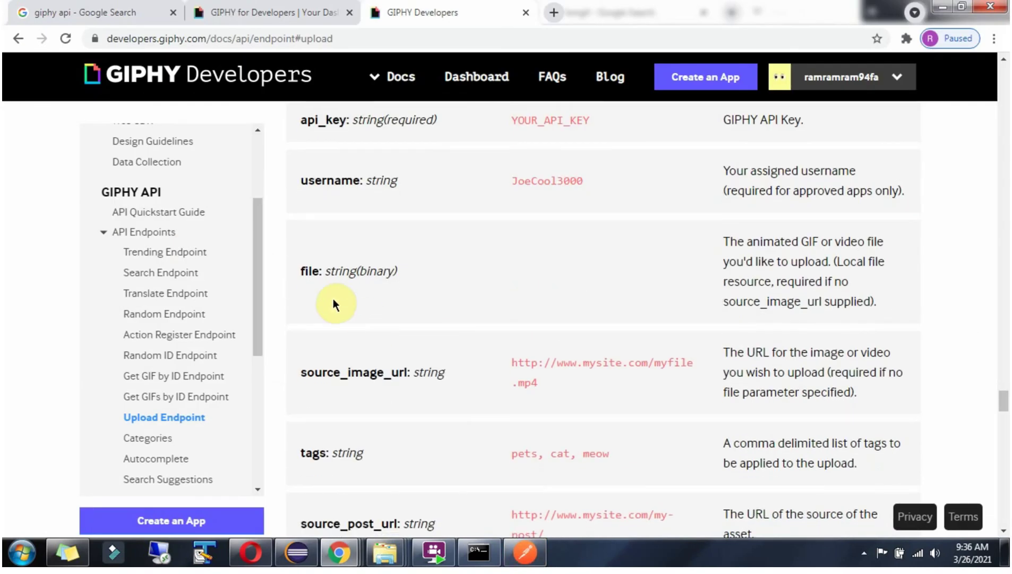
double_click(308, 269)
right_click(306, 269)
left_click(327, 277)
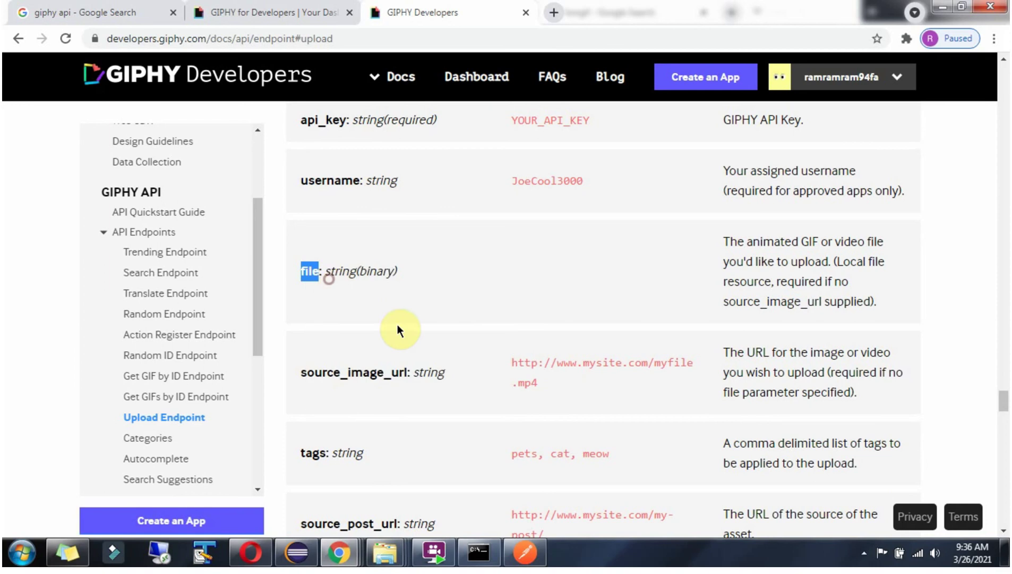
Set the upload request body to form-data with a first key named file
left_click(526, 550)
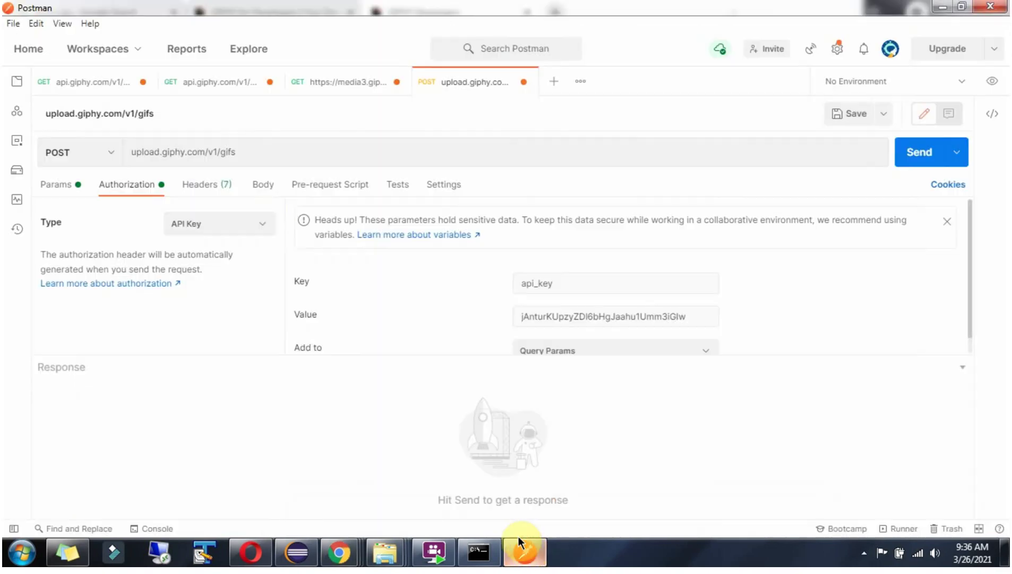
left_click(261, 187)
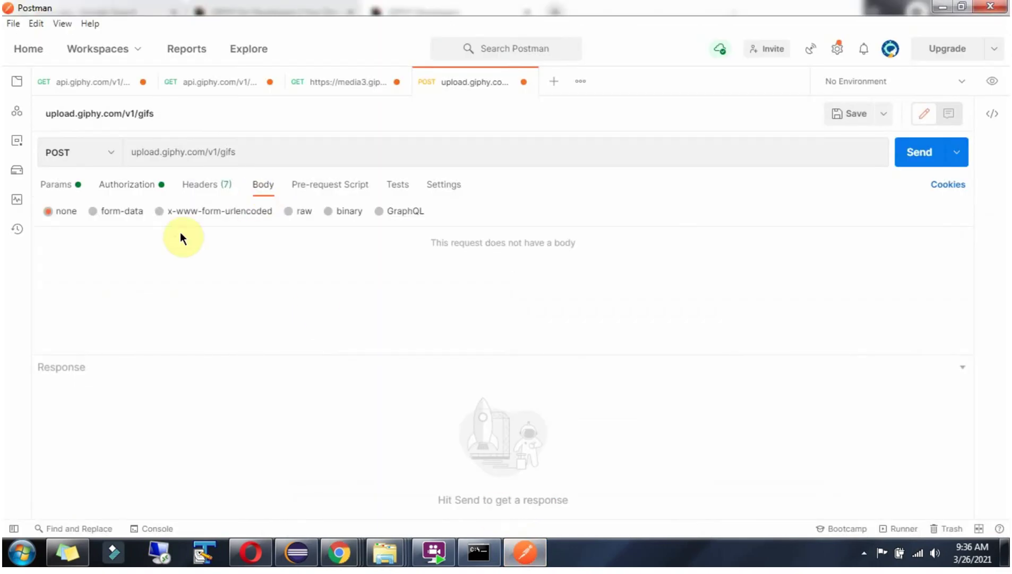
left_click(94, 211)
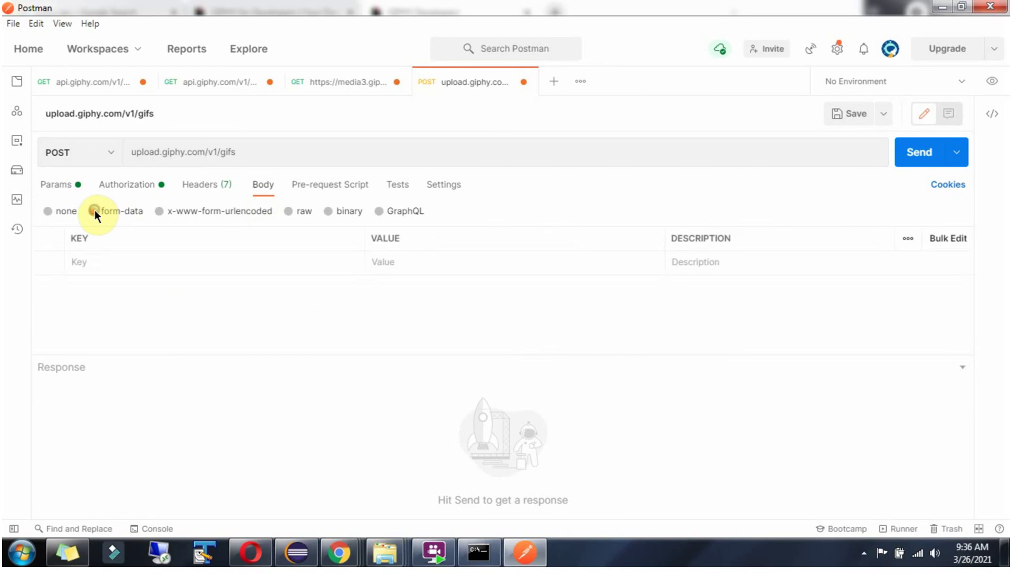
left_click(124, 262)
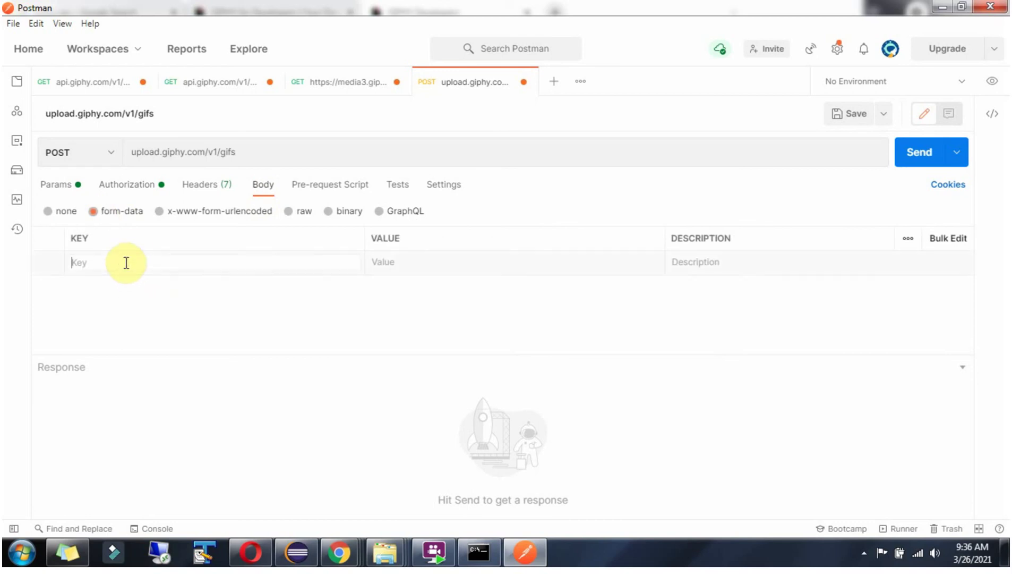
right_click(124, 262)
left_click(165, 352)
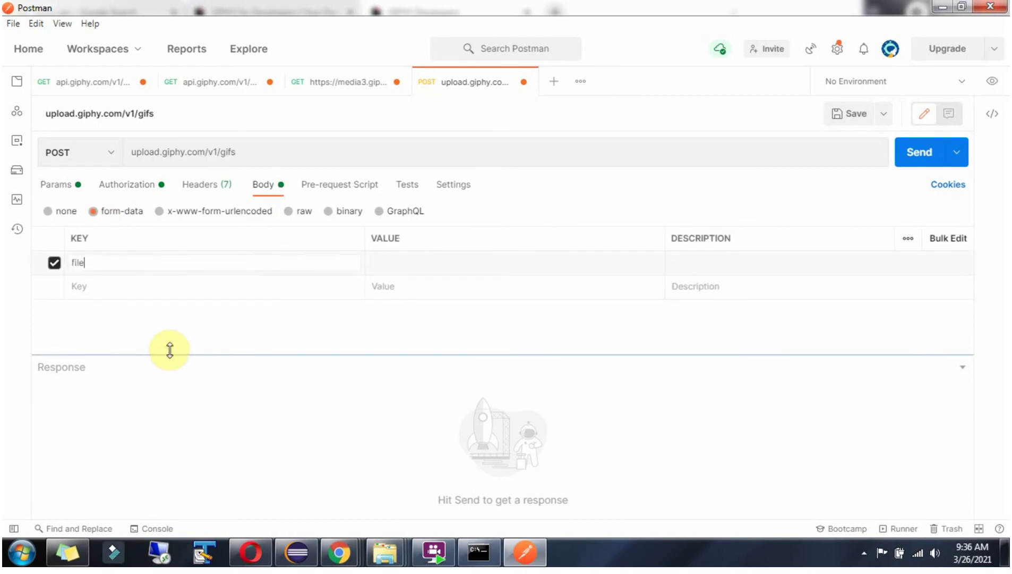
left_click(271, 291)
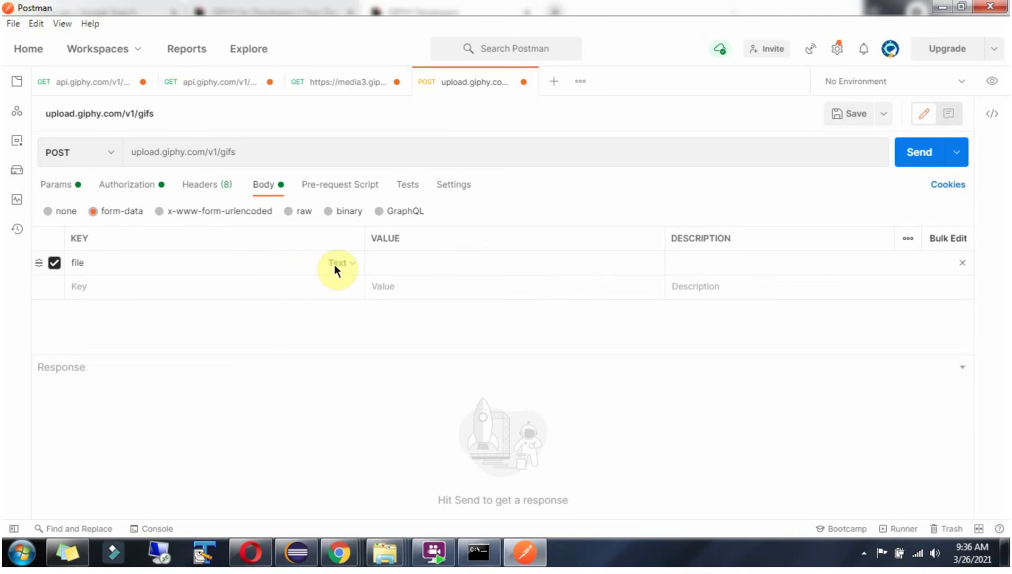
Make the file key a File value and attach lion.gif from the Desktop
left_click(337, 264)
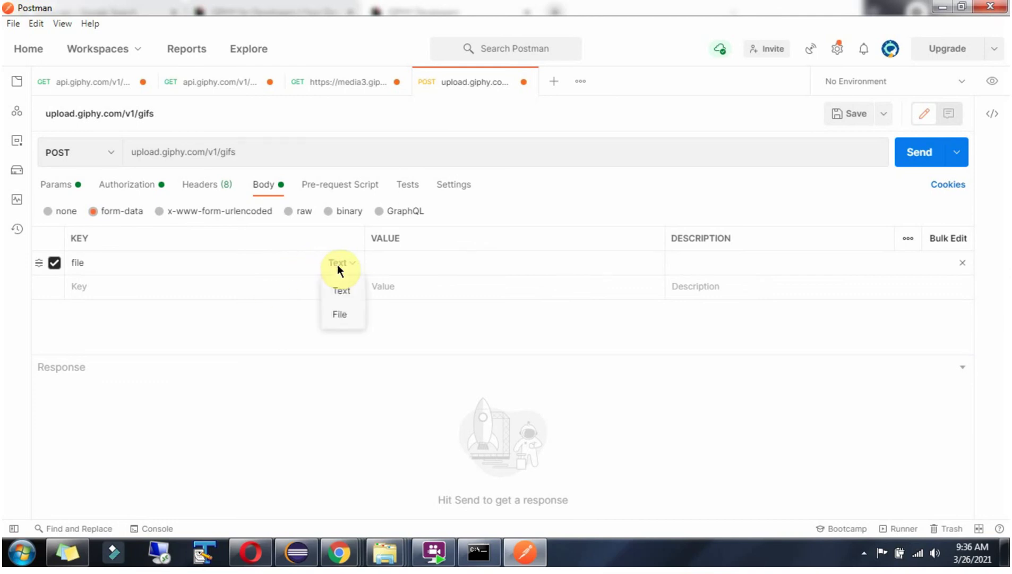
left_click(339, 315)
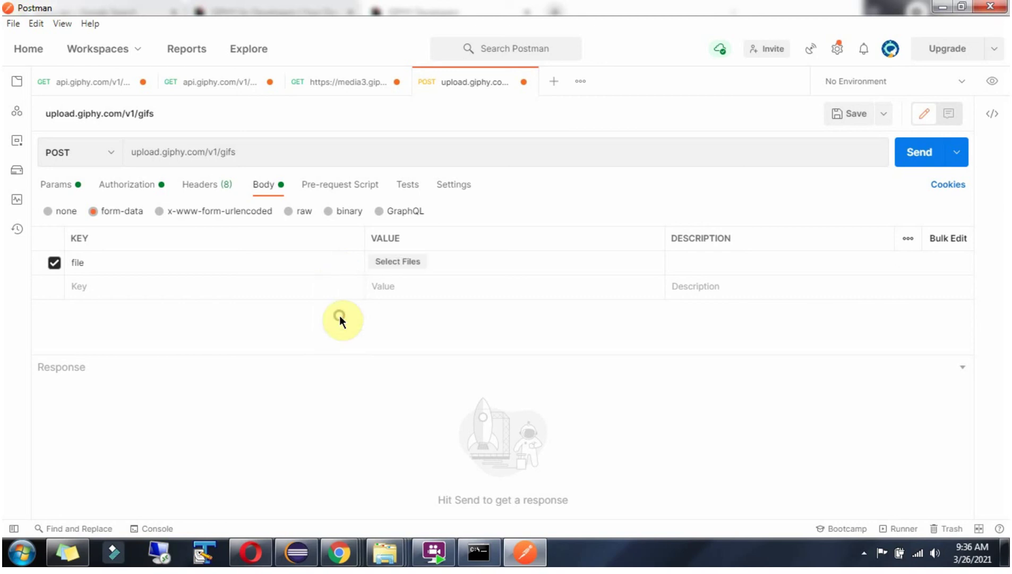
left_click(409, 260)
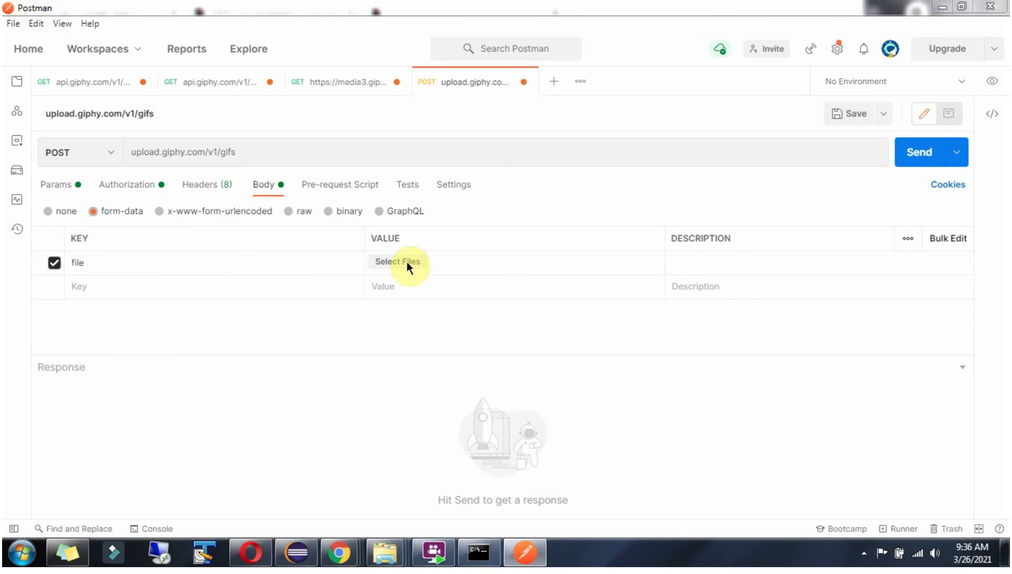
left_click(69, 118)
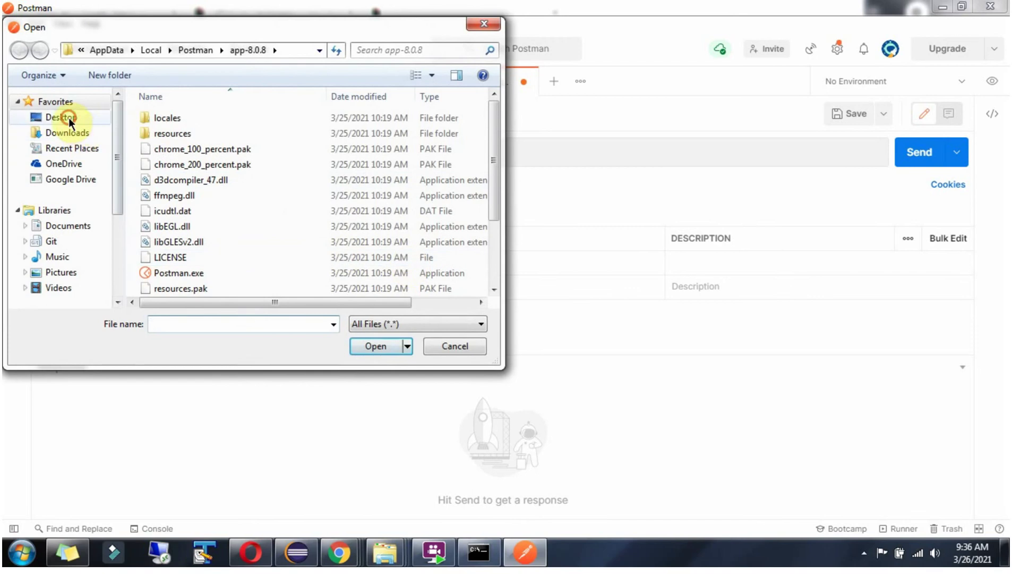
left_click(269, 329)
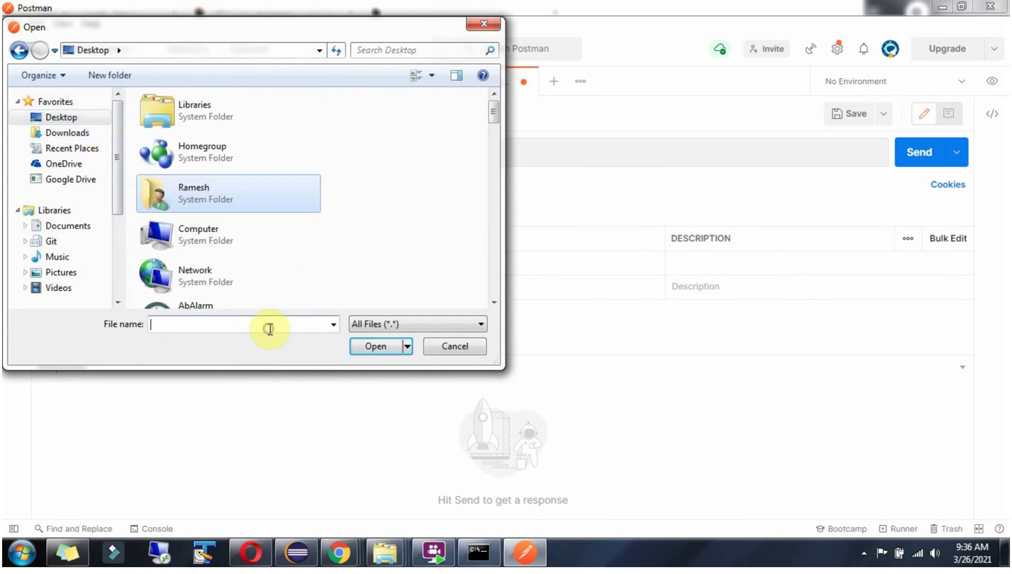
type("lion")
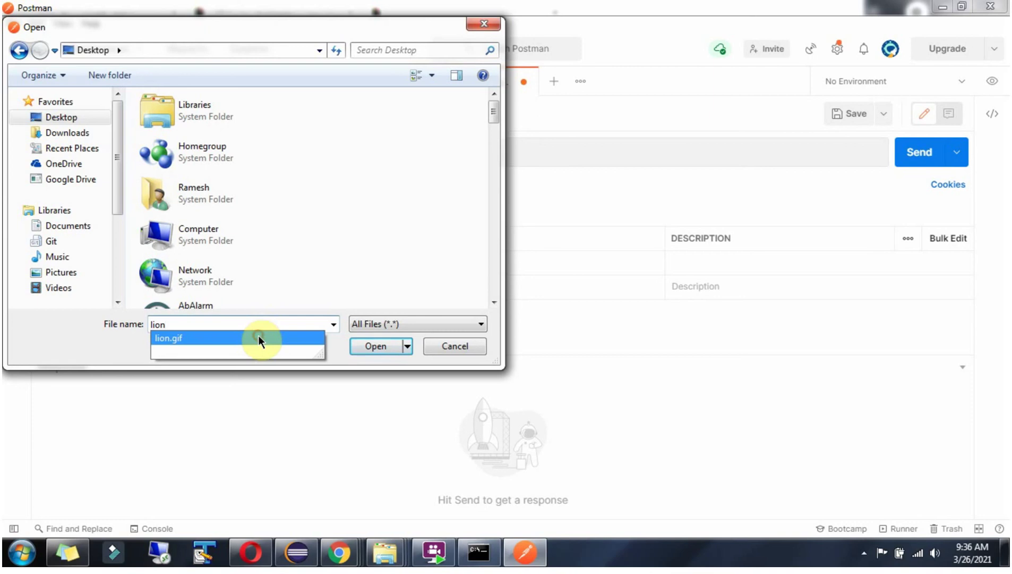
left_click(257, 338)
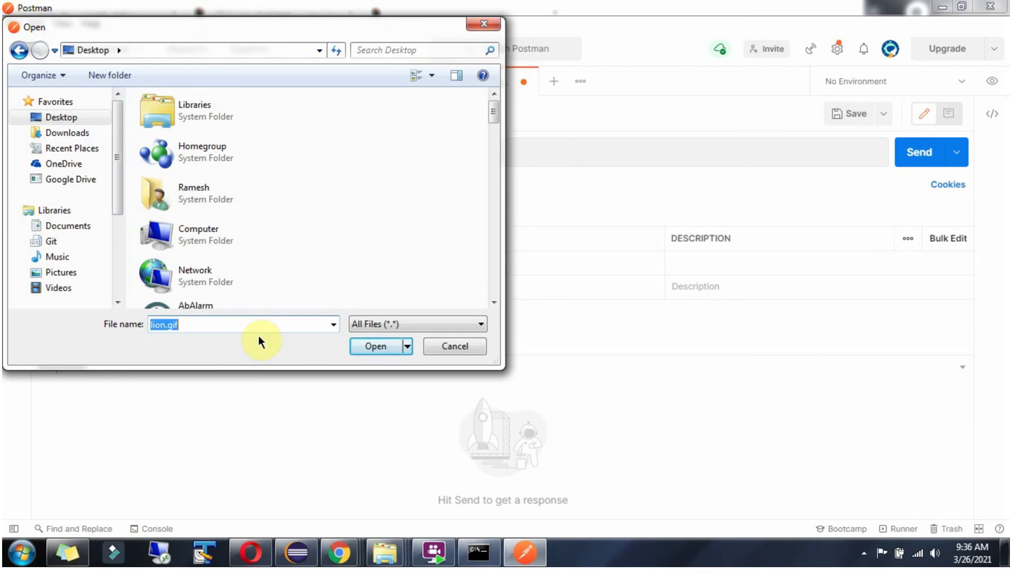
left_click(355, 347)
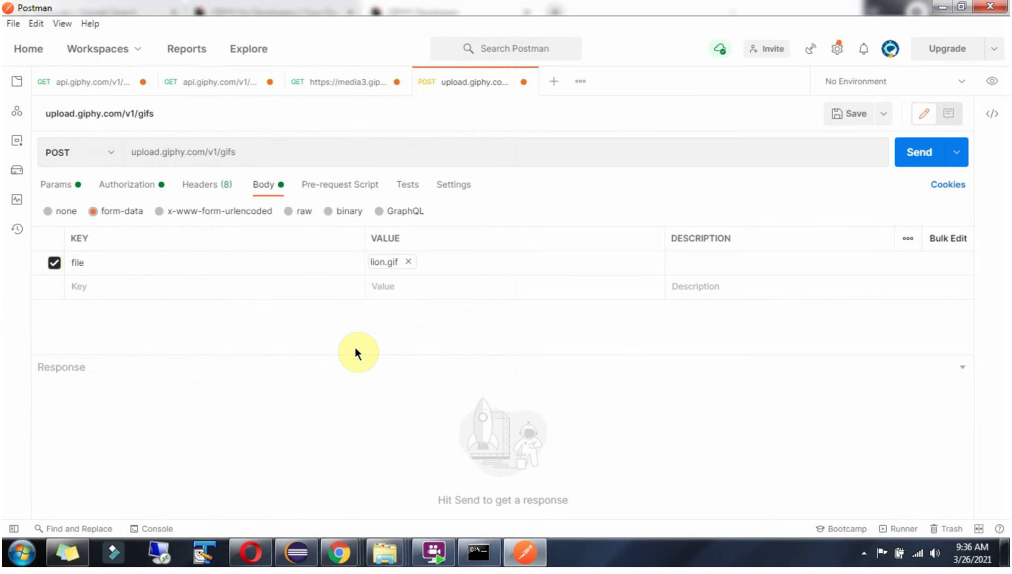
Select the 'tags' parameter name in the GIPHY upload docs for copying
mouse_move(339, 553)
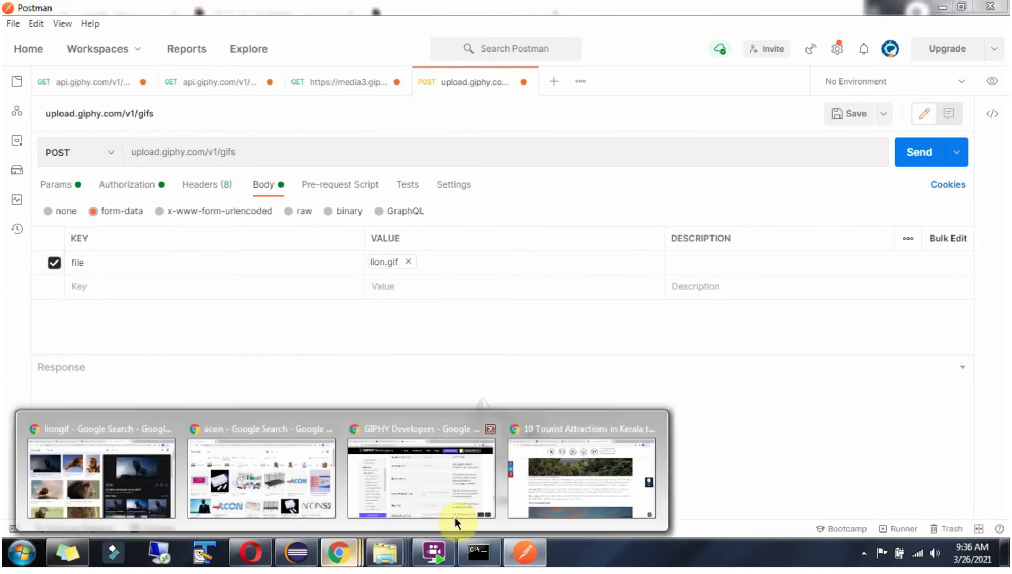
left_click(433, 485)
scroll(410, 388, "down", 1)
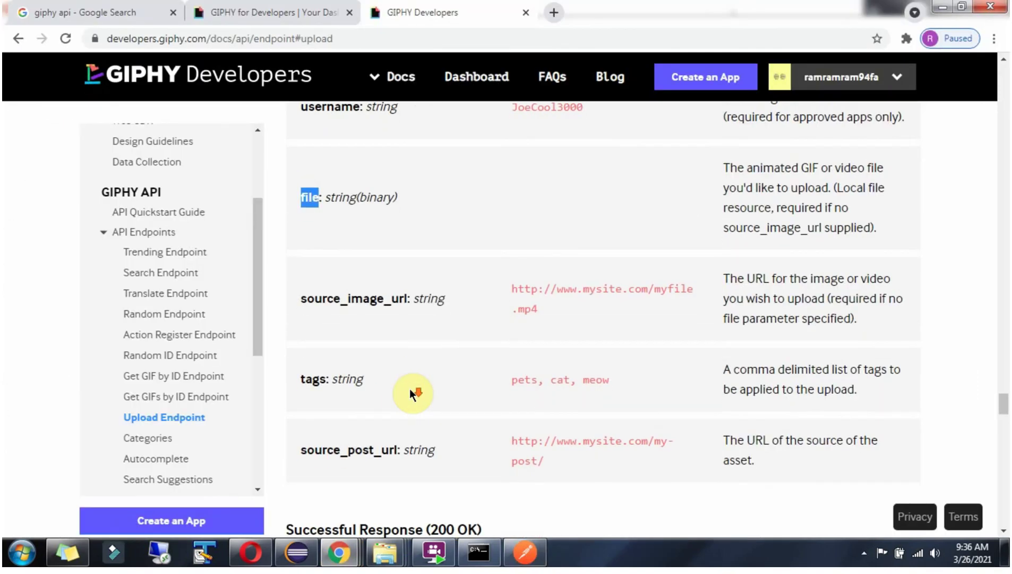
double_click(313, 378)
key("ctrl+c")
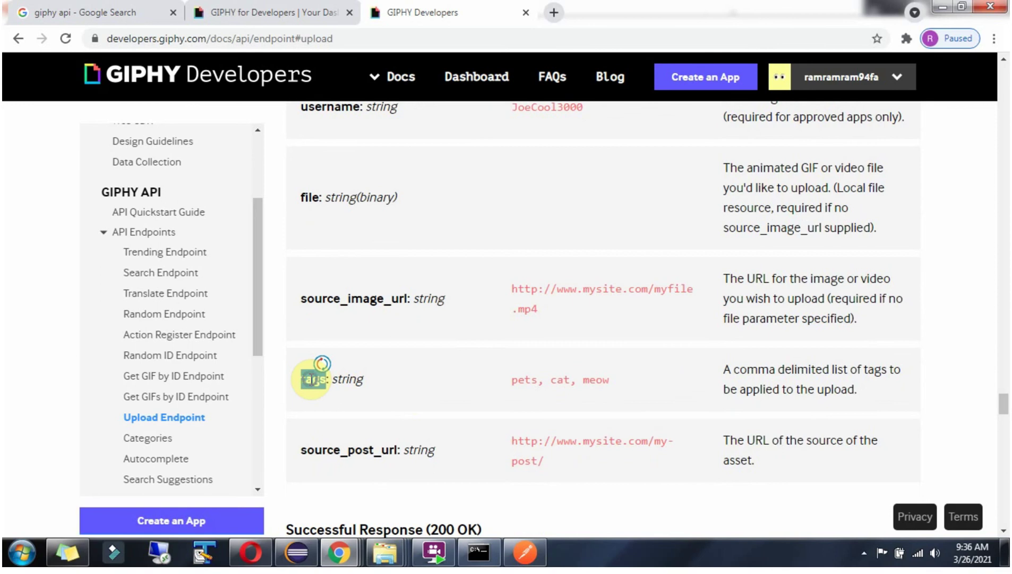
right_click(312, 378)
Add a tags key with value lion to the form-data body and send the upload
left_click(547, 560)
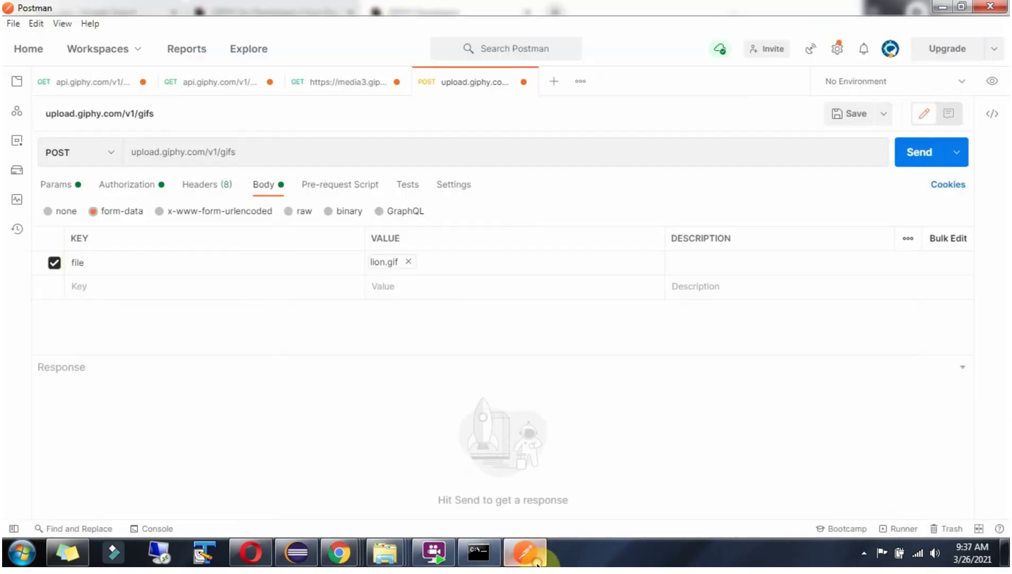
right_click(129, 286)
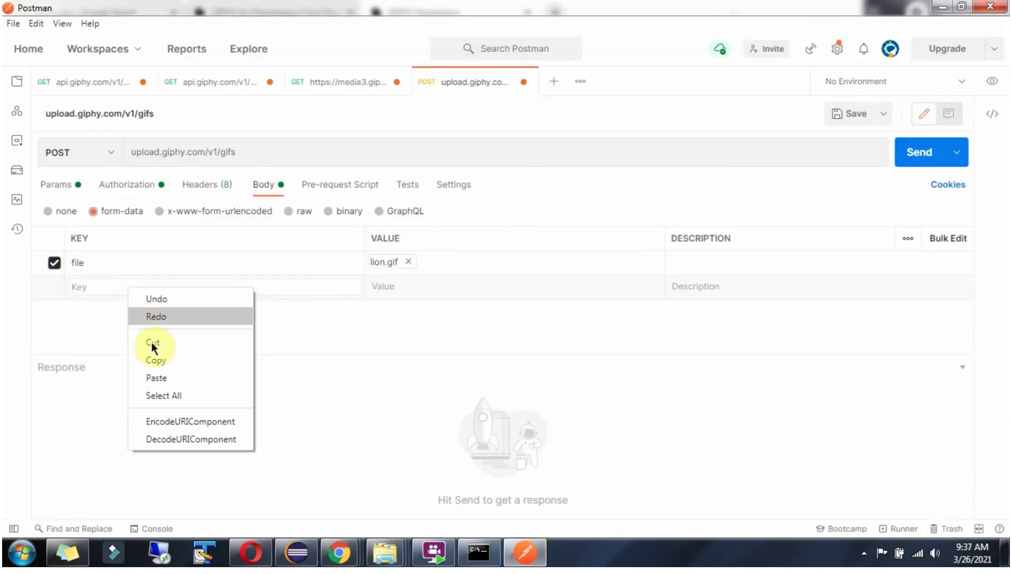
left_click(157, 378)
left_click(382, 289)
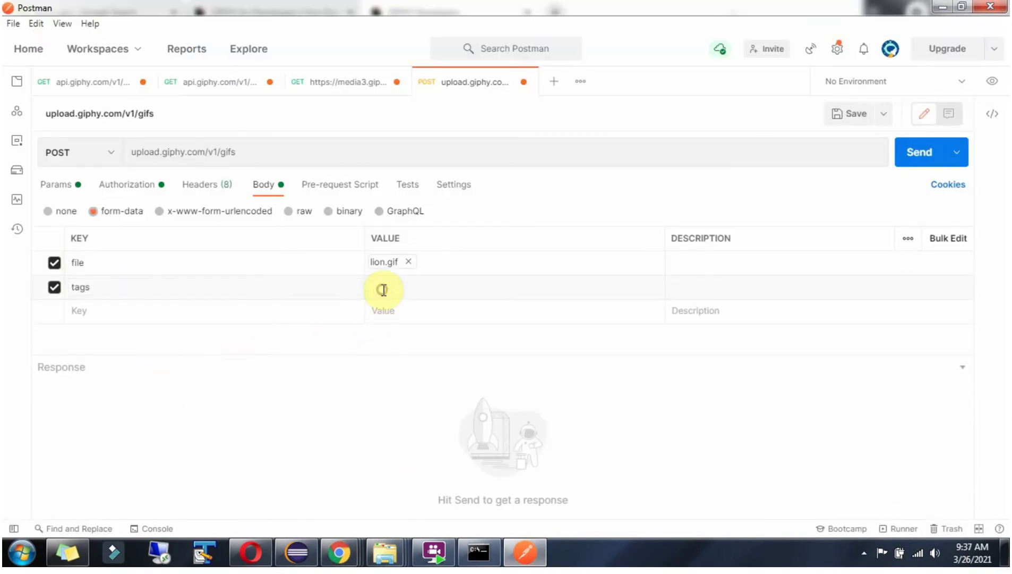
type("lion")
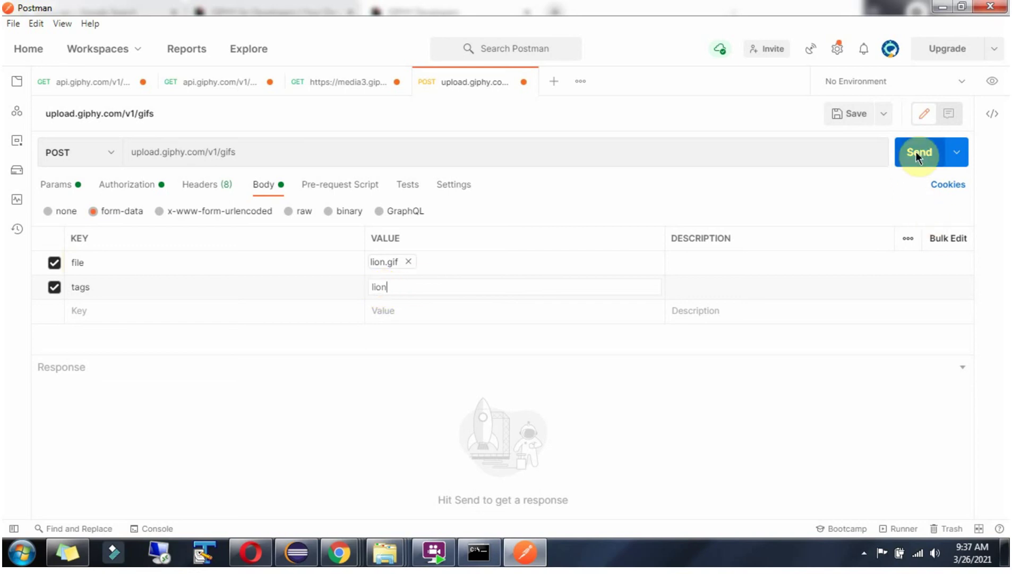
left_click(916, 152)
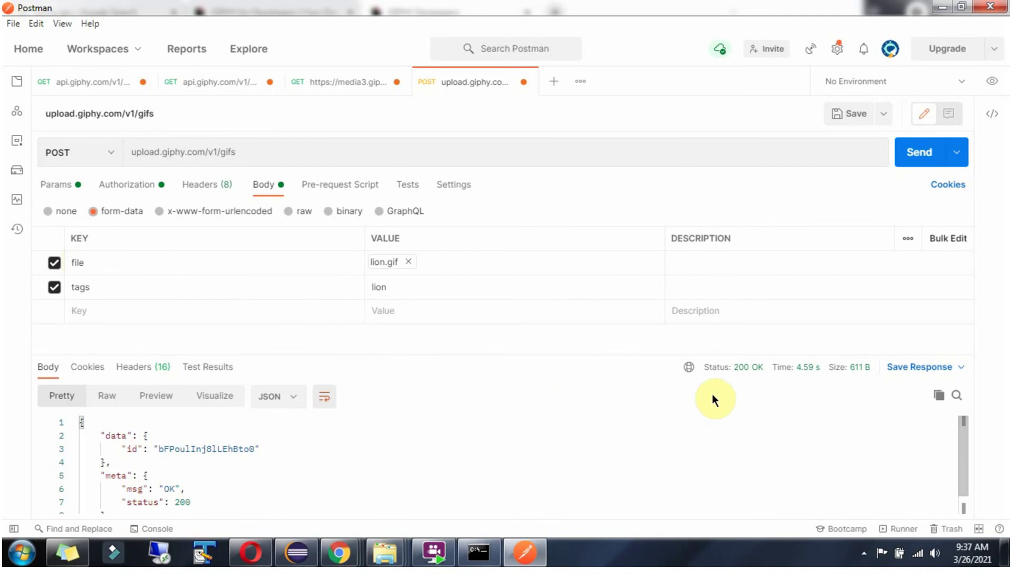
Copy the new GIF id returned in the upload response
mouse_move(758, 366)
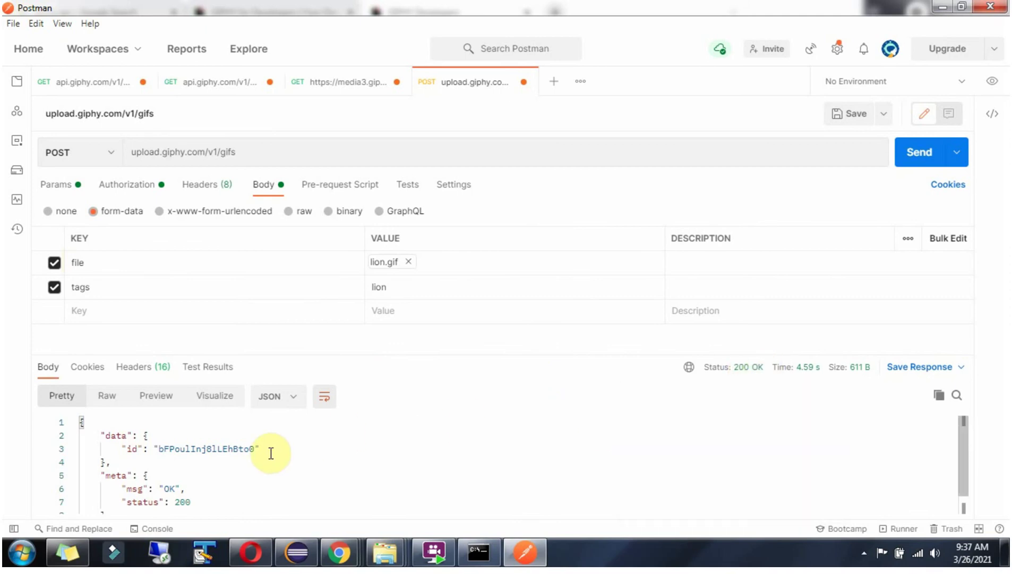
double_click(229, 448)
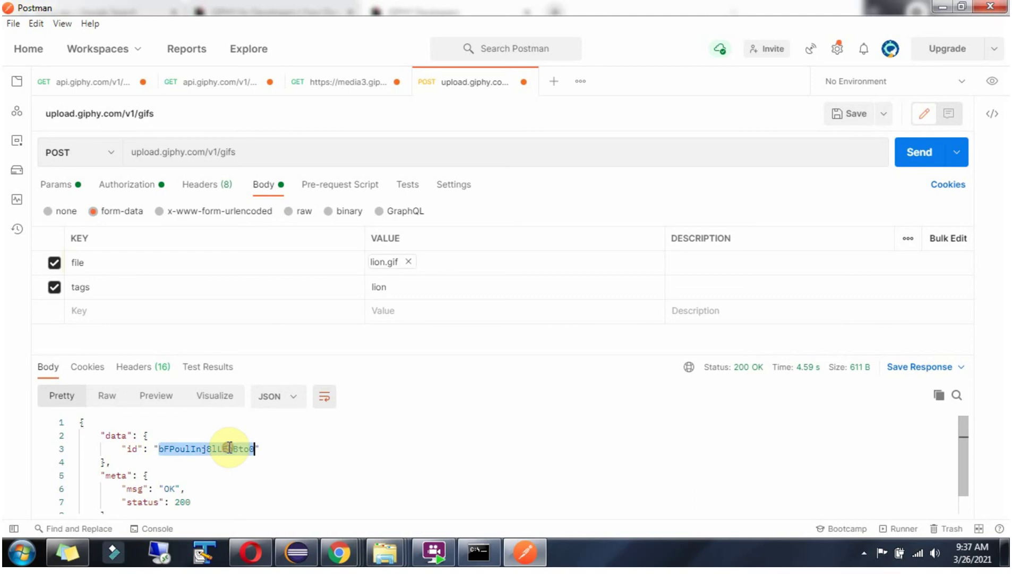
right_click(230, 448)
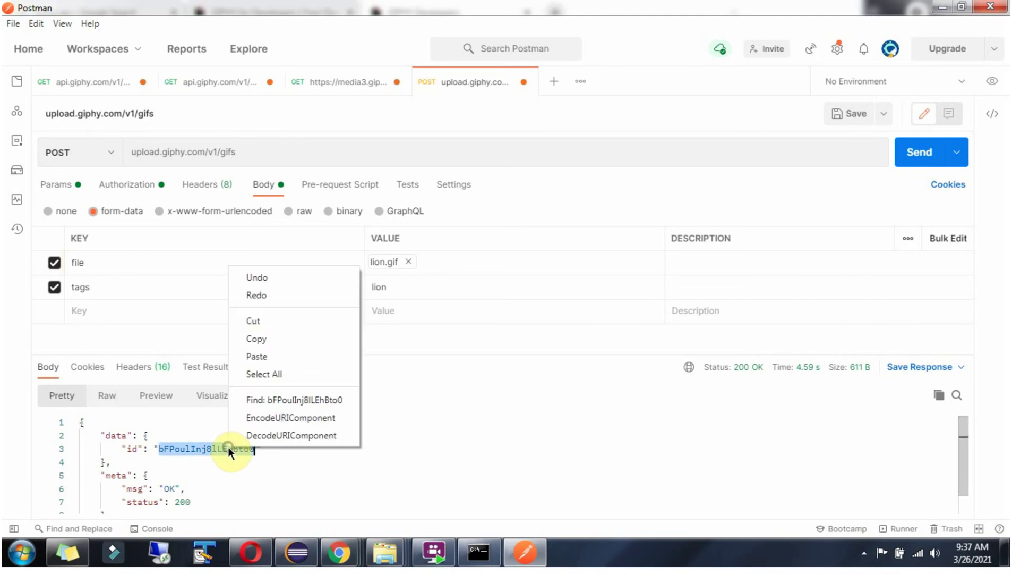
left_click(256, 343)
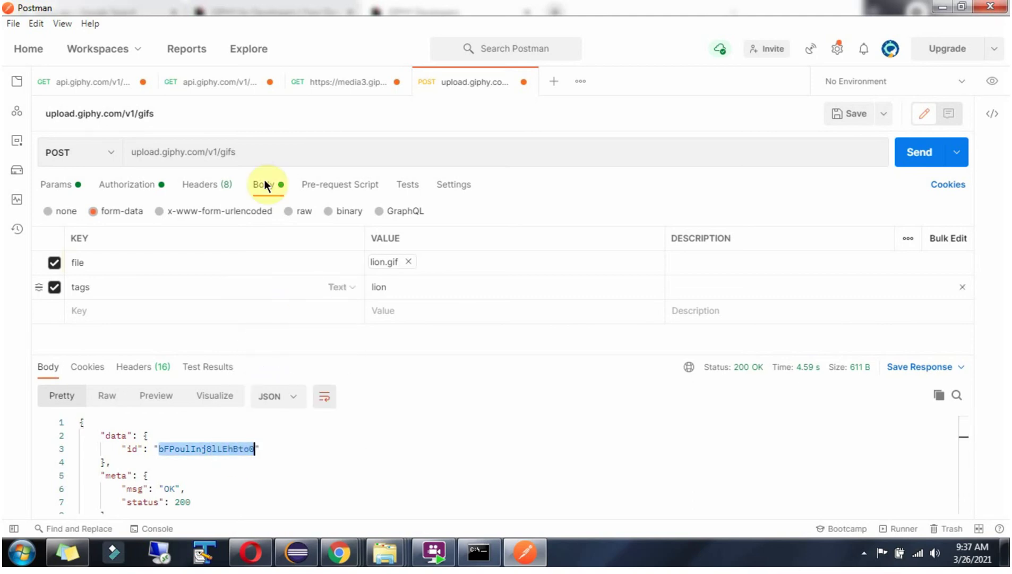
Paste the uploaded GIF's id as the gif path variable and send the GIF-by-ID request
left_click(195, 81)
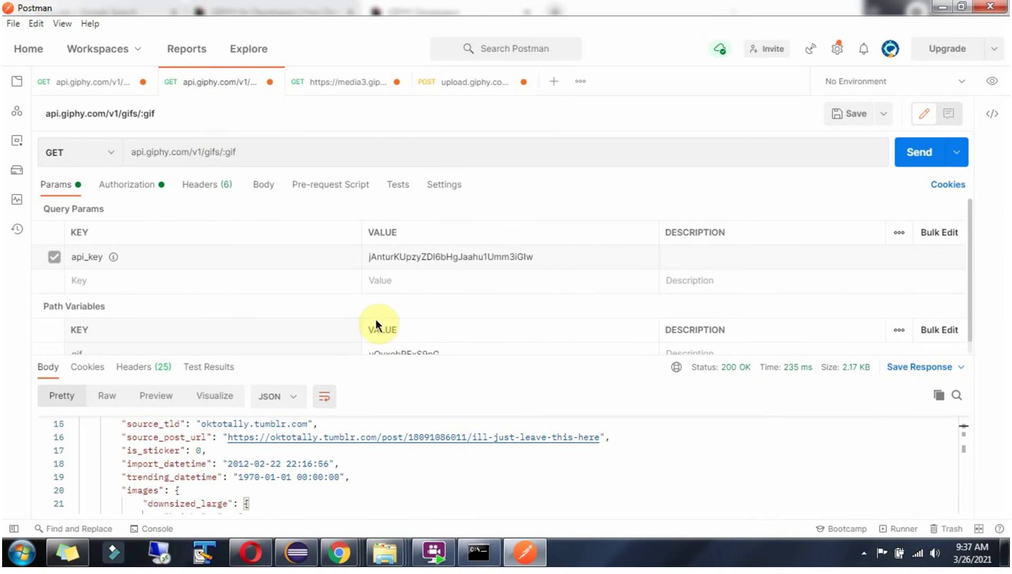
scroll(384, 319, "down", 1)
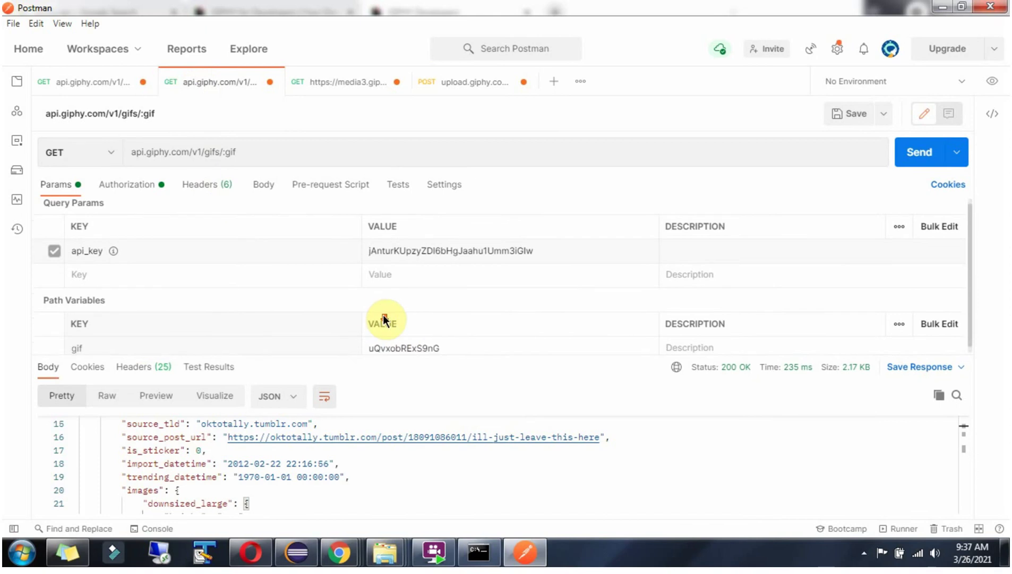
double_click(425, 342)
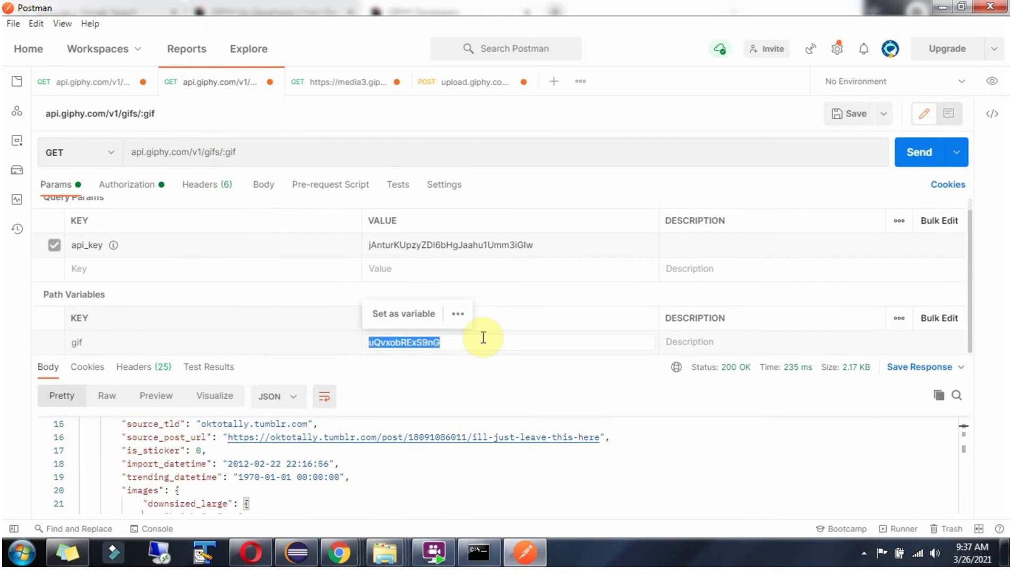
key("ctrl+v")
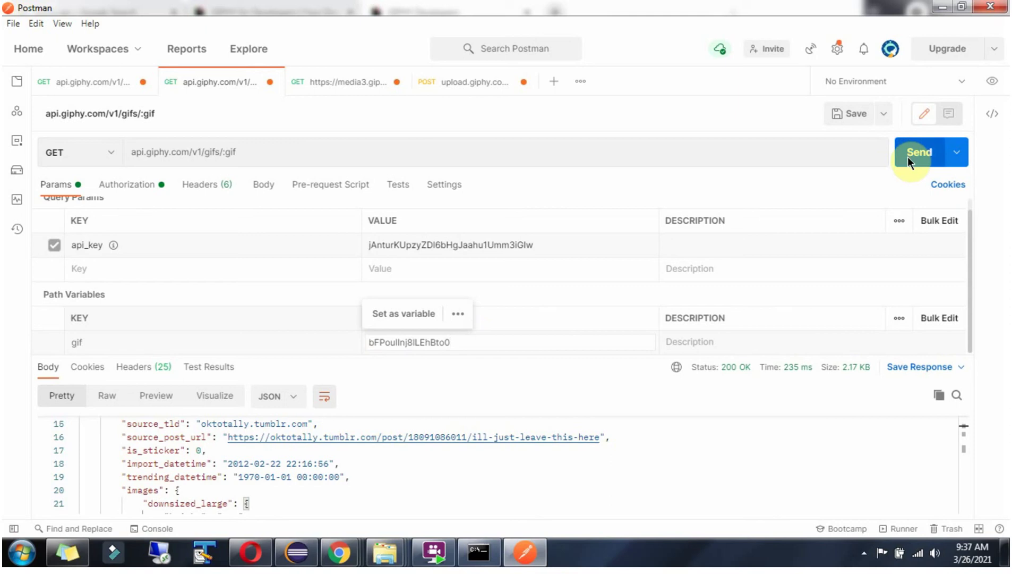
left_click(908, 155)
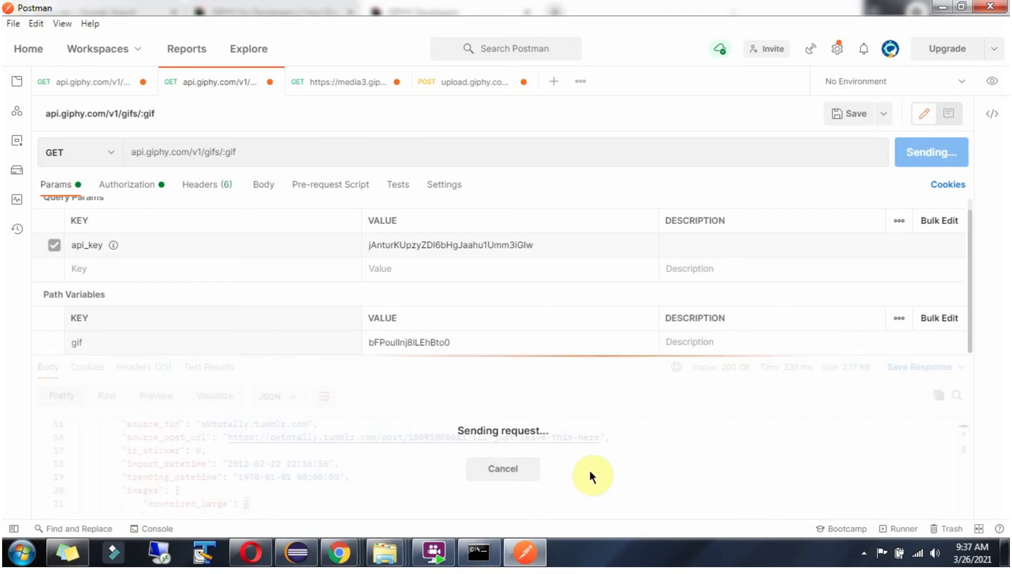
Open the uploaded GIF's downsized_large URL from the response as a new request
left_click(659, 462)
scroll(658, 462, "down", 1)
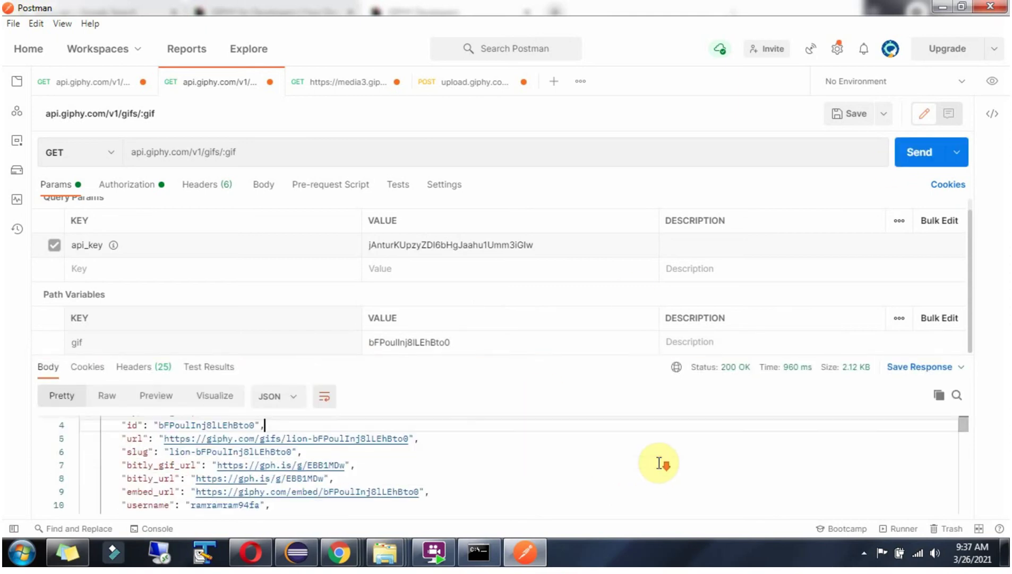
scroll(539, 458, "down", 6)
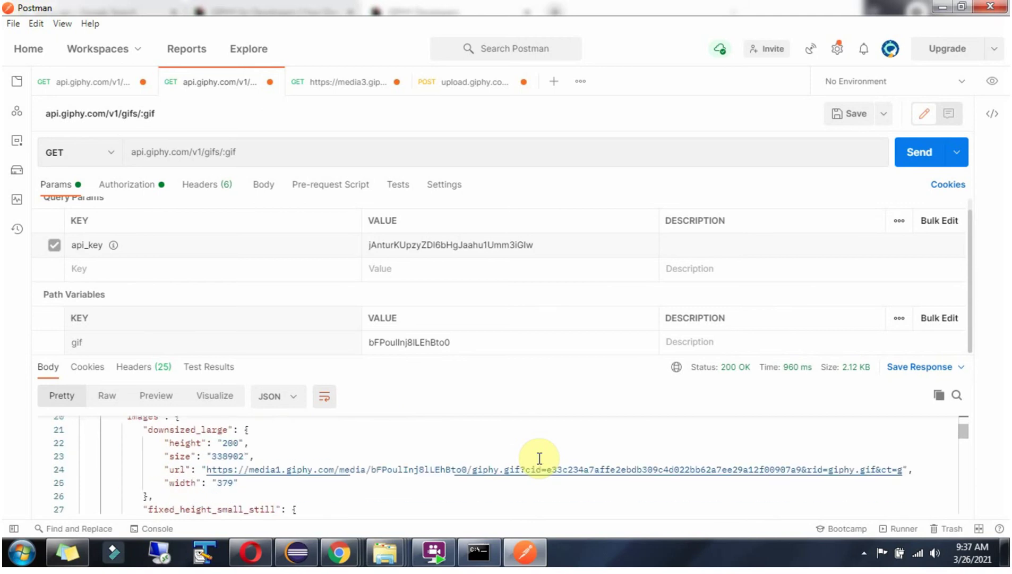
left_click(499, 470)
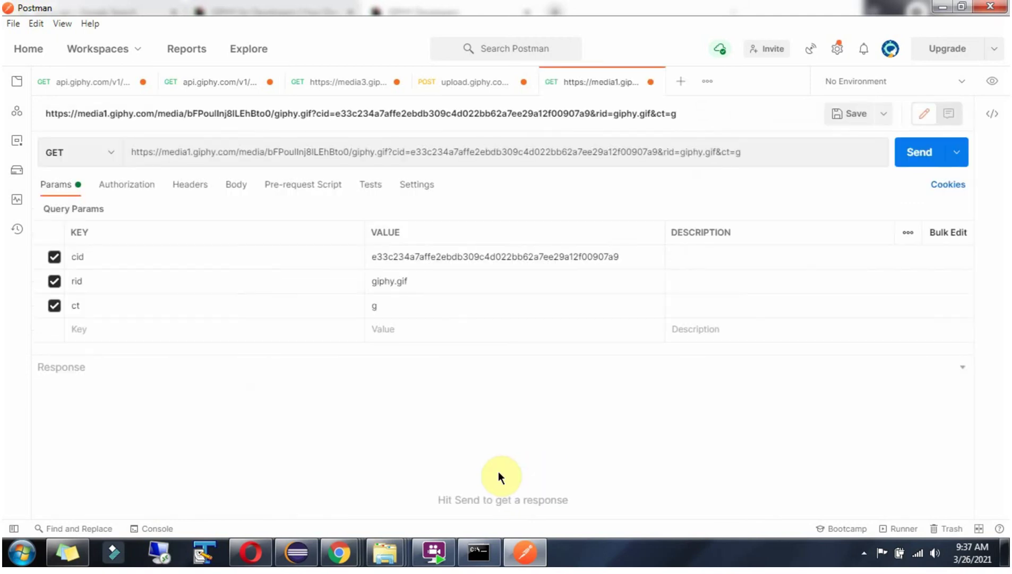
Send the downsized_large media1.giphy.com request to display the uploaded lion GIF
left_click(930, 152)
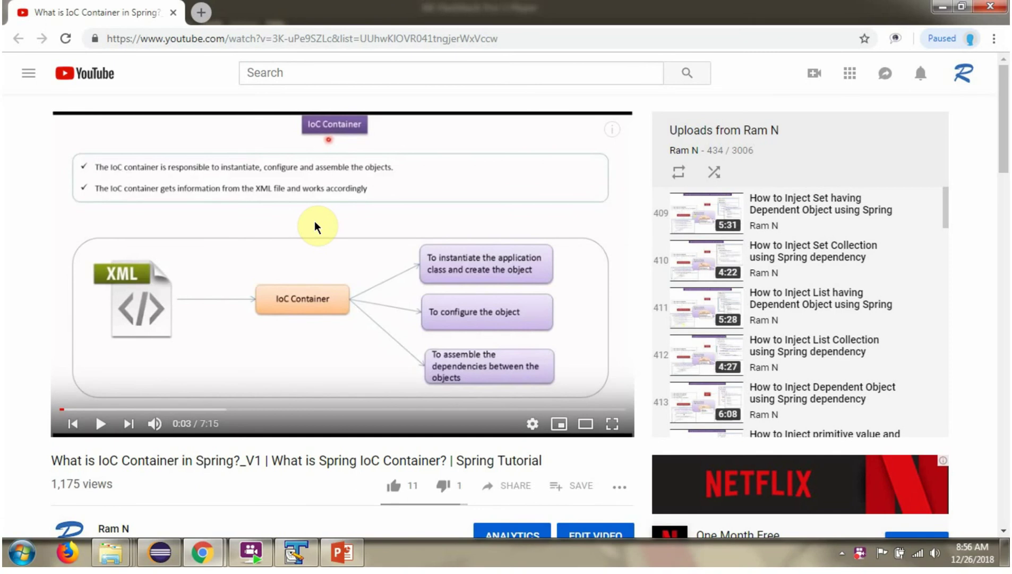
Expand the IoC Container video's description to reveal its source code, download, GitHub and Bitbucket links
scroll(319, 226, "down", 4)
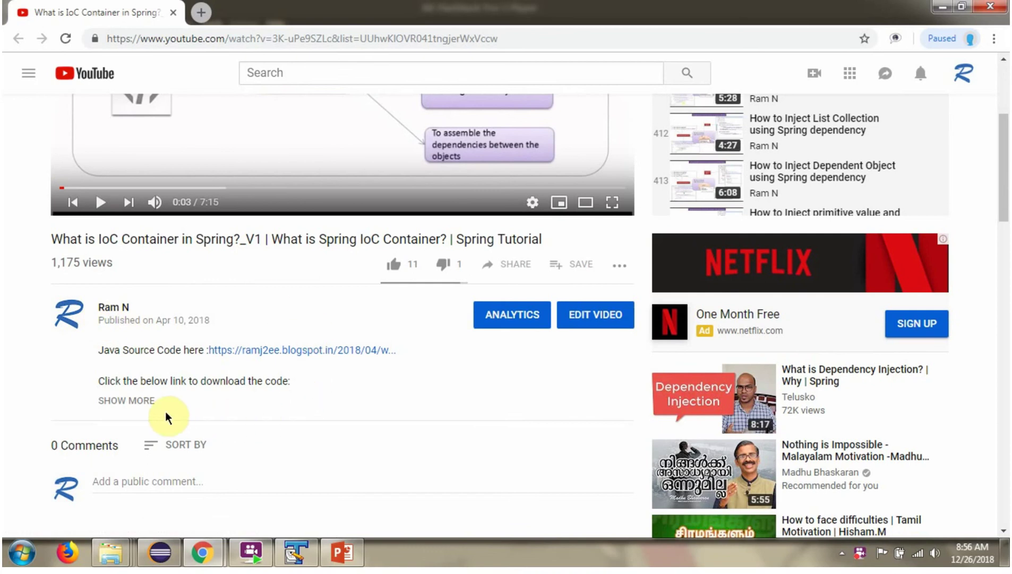
left_click(143, 401)
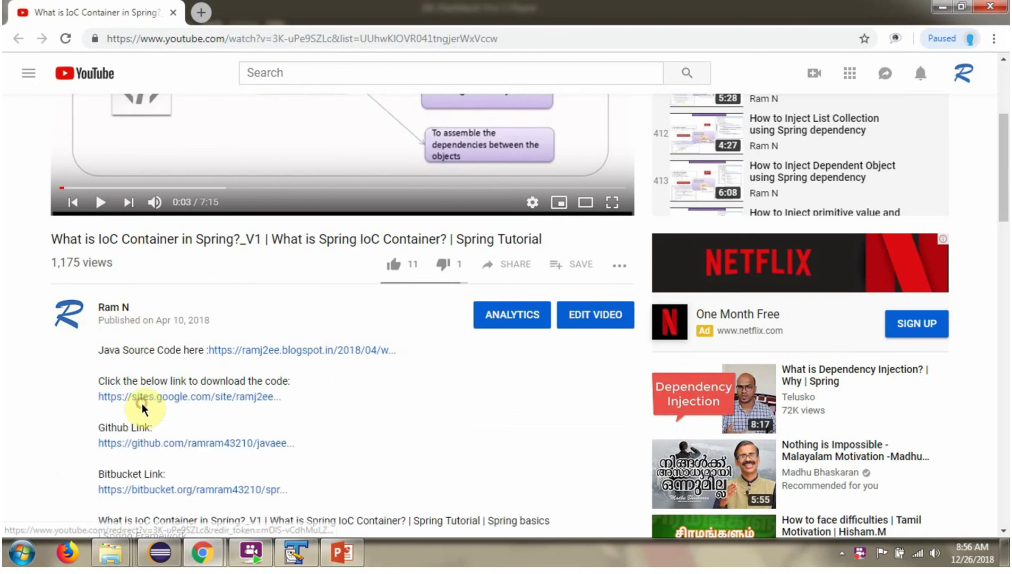
scroll(260, 283, "down", 1)
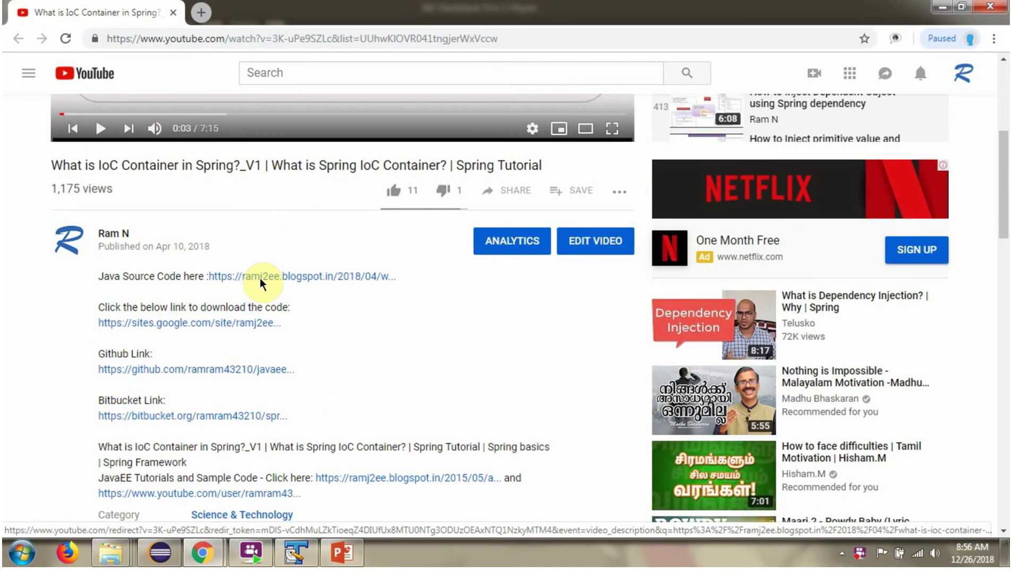